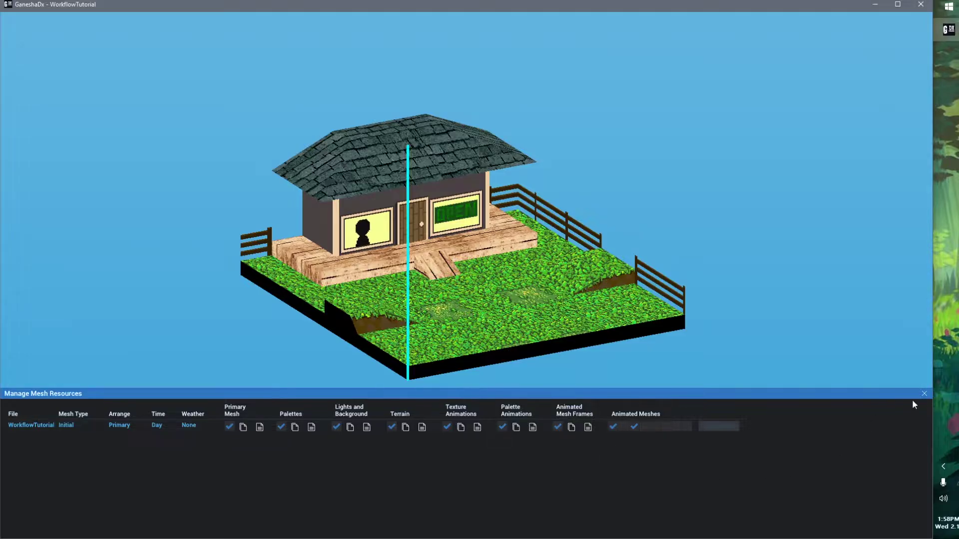
# Close the mesh resources overview and check which meshes are available for polygon editing
pyautogui.click(923, 394)
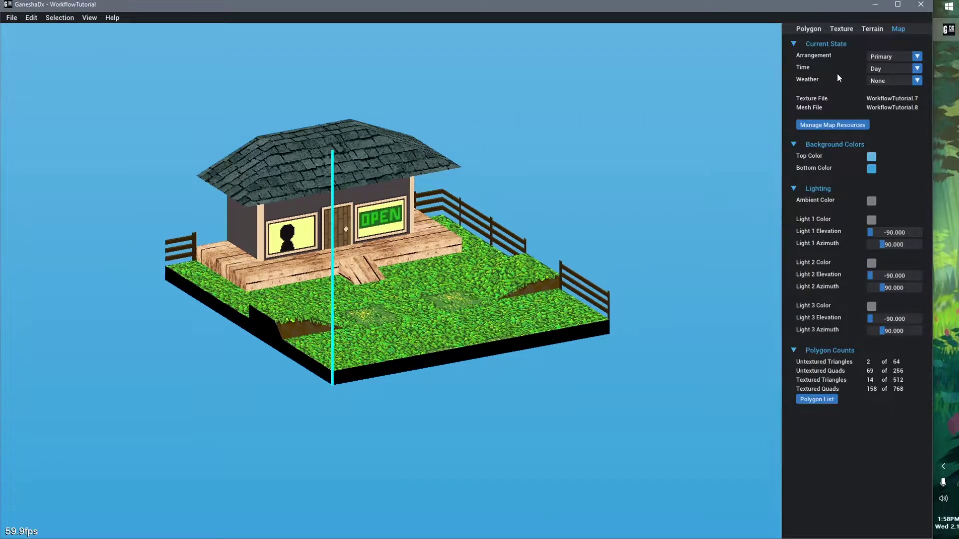
pyautogui.click(818, 31)
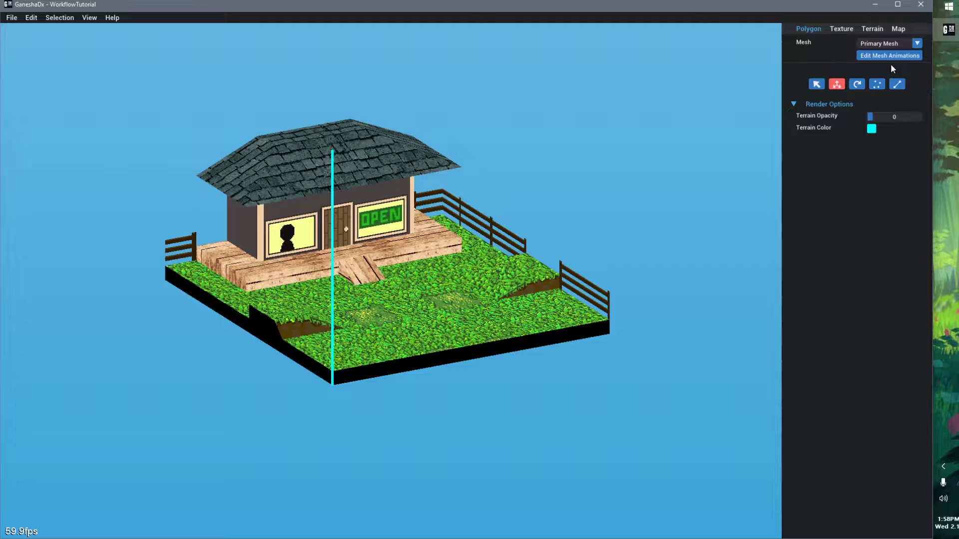
pyautogui.click(900, 44)
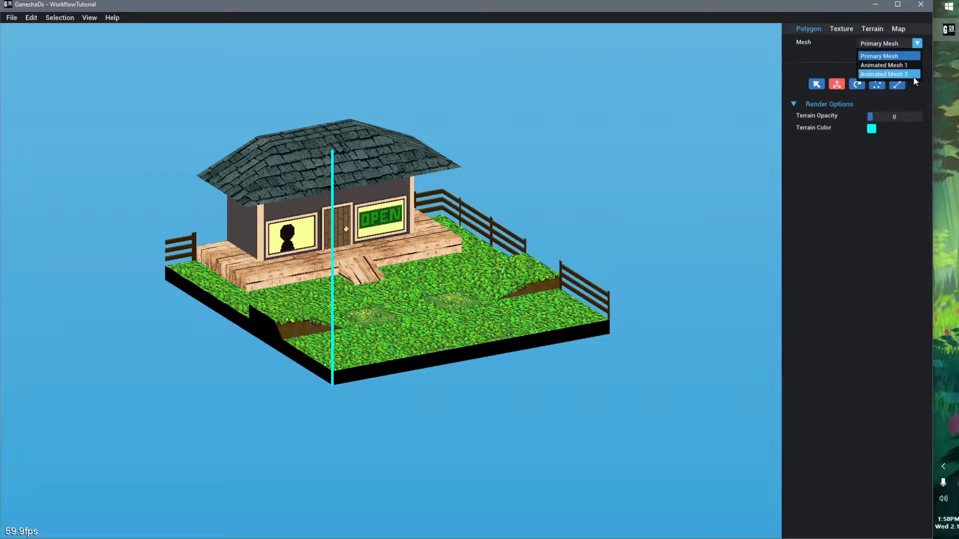
# Disable Animated Mesh 3 in the map's mesh resources, keeping Animated Mesh 1 enabled
pyautogui.click(898, 28)
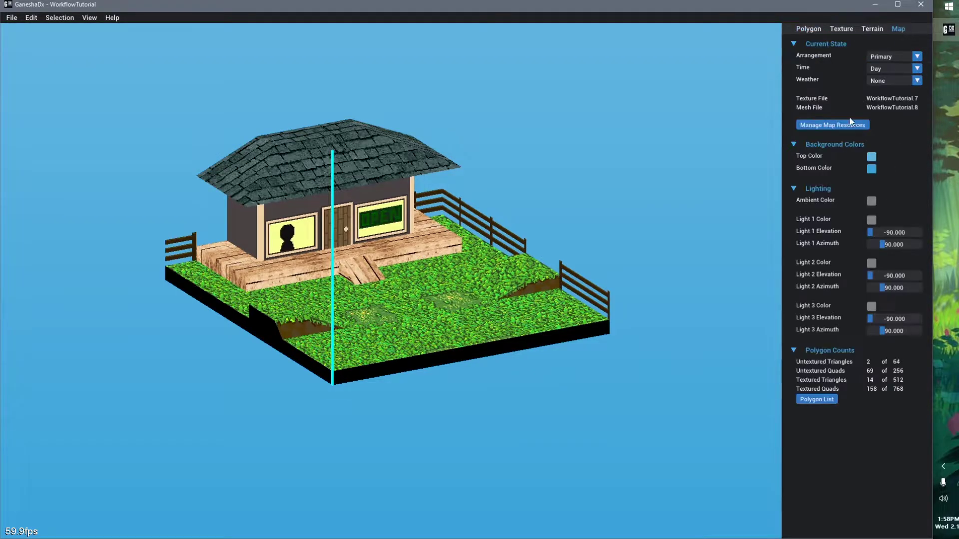
pyautogui.click(846, 125)
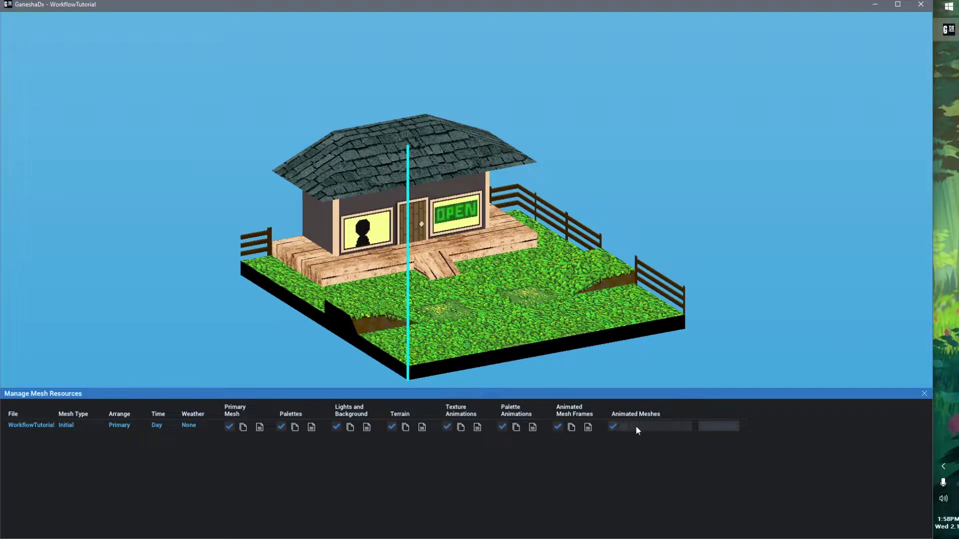
pyautogui.click(924, 394)
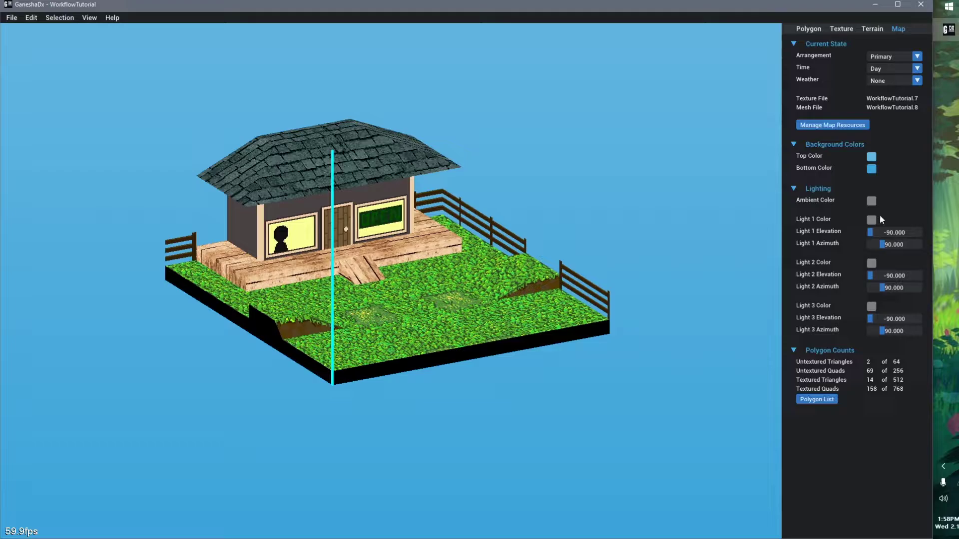
# Make Animated Mesh 1 the active mesh for polygon editing and view the map from another side
pyautogui.click(808, 28)
pyautogui.click(902, 44)
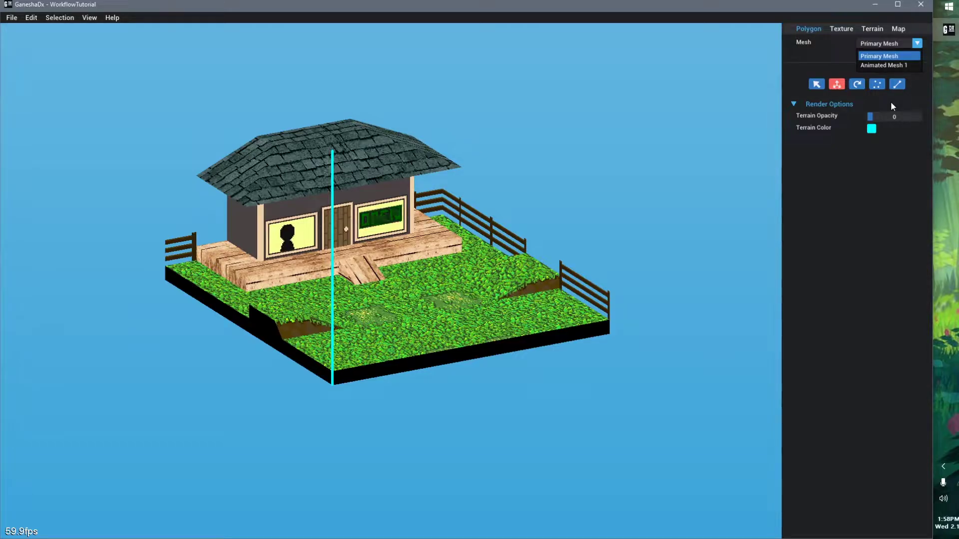
pyautogui.click(892, 69)
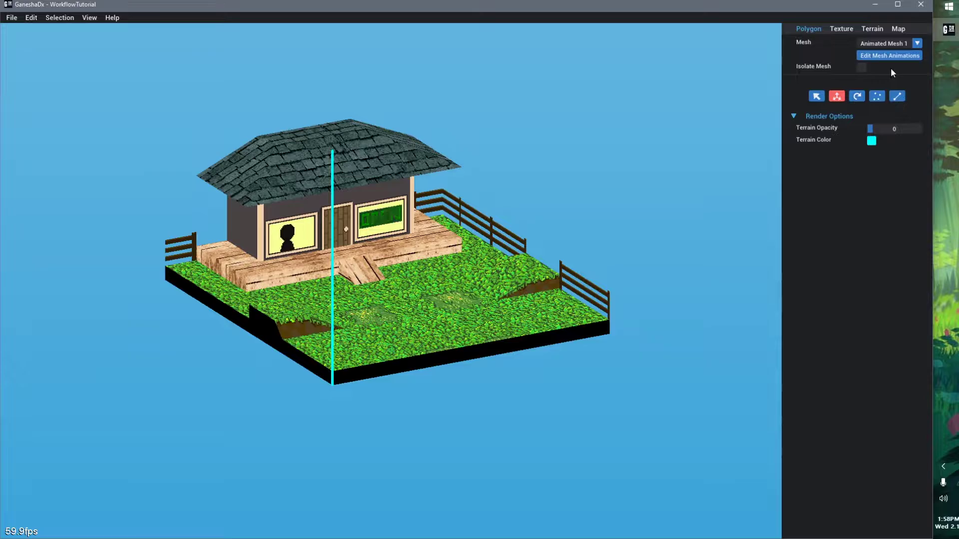
pyautogui.moveTo(609, 295); pyautogui.dragTo(558, 300, button='right')
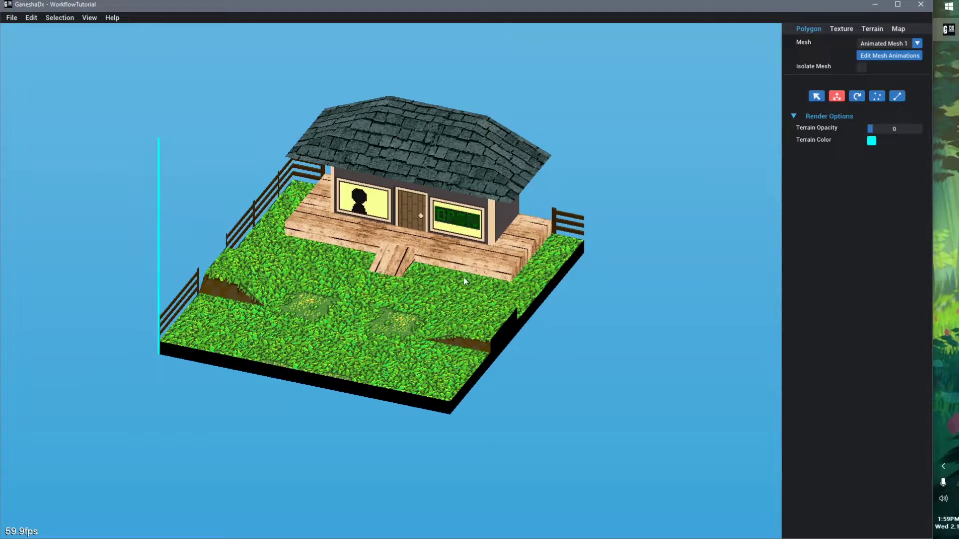
# Switch to the Primary Mesh, try selecting several ground polygons, and clear the selection
pyautogui.click(861, 44)
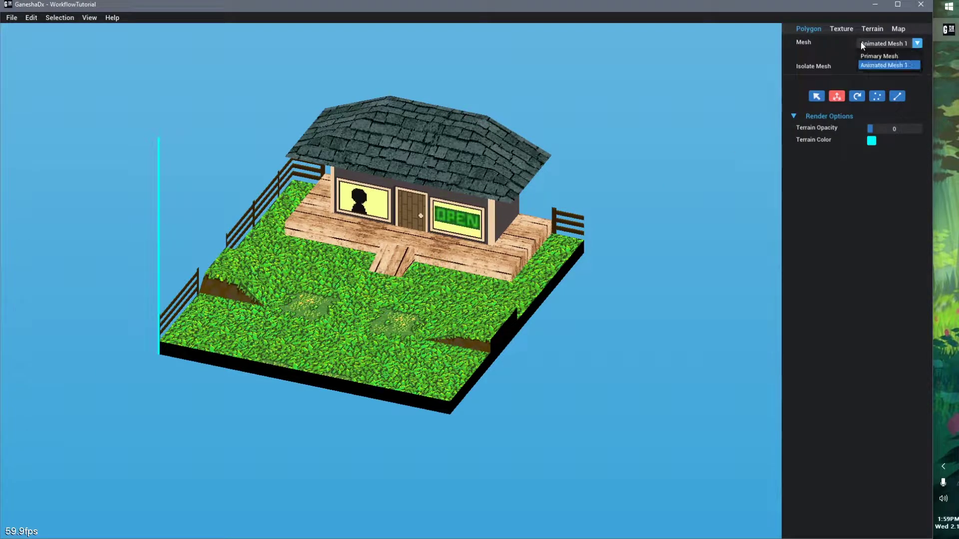
pyautogui.click(879, 56)
pyautogui.click(383, 323)
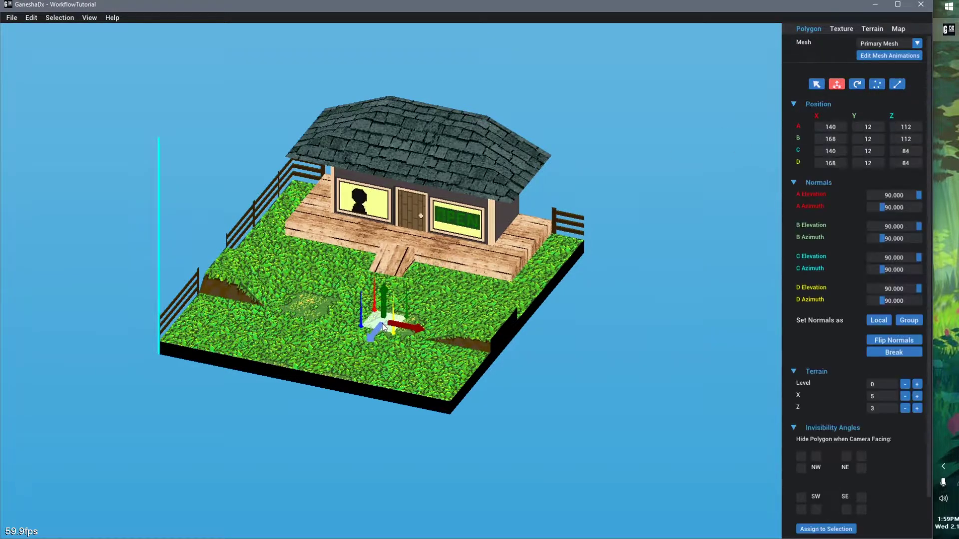
pyautogui.click(318, 316)
pyautogui.click(343, 343)
pyautogui.click(601, 376)
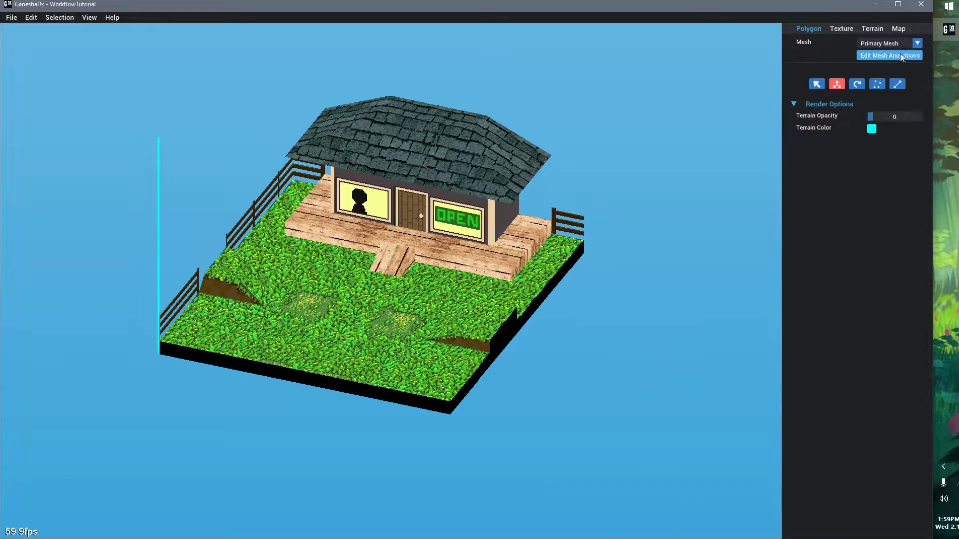
# Add a new textured quad polygon to Animated Mesh 1
pyautogui.click(886, 44)
pyautogui.click(888, 65)
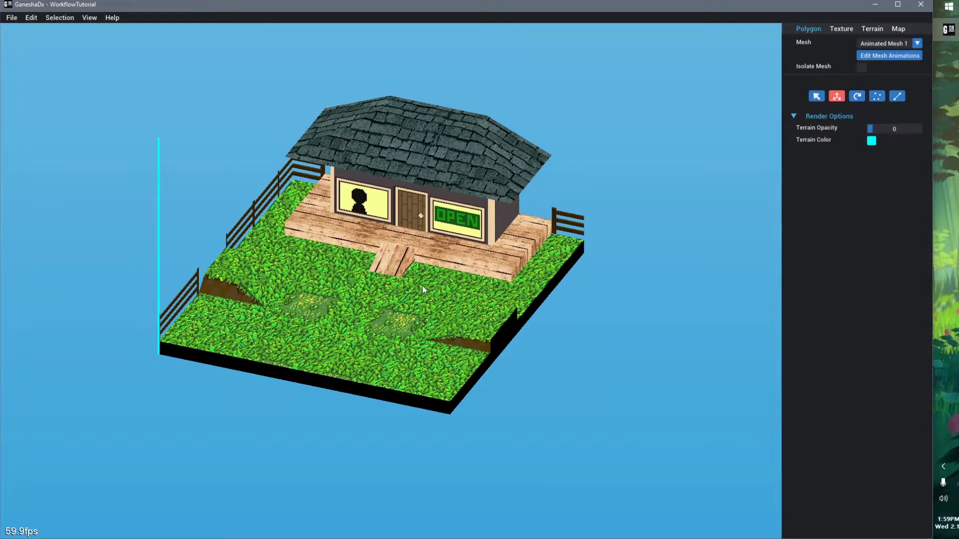
pyautogui.scroll(3, 422, 285)
pyautogui.click(31, 18)
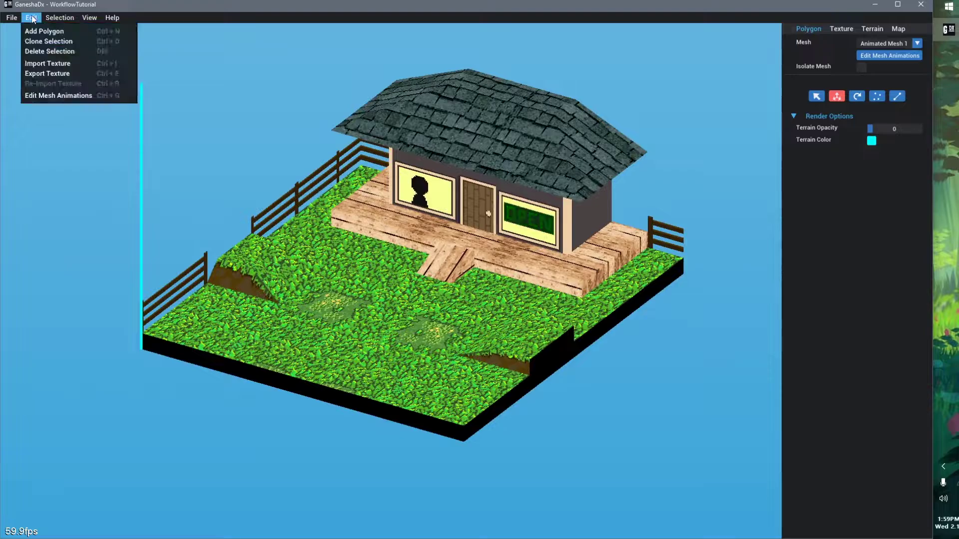
pyautogui.click(44, 31)
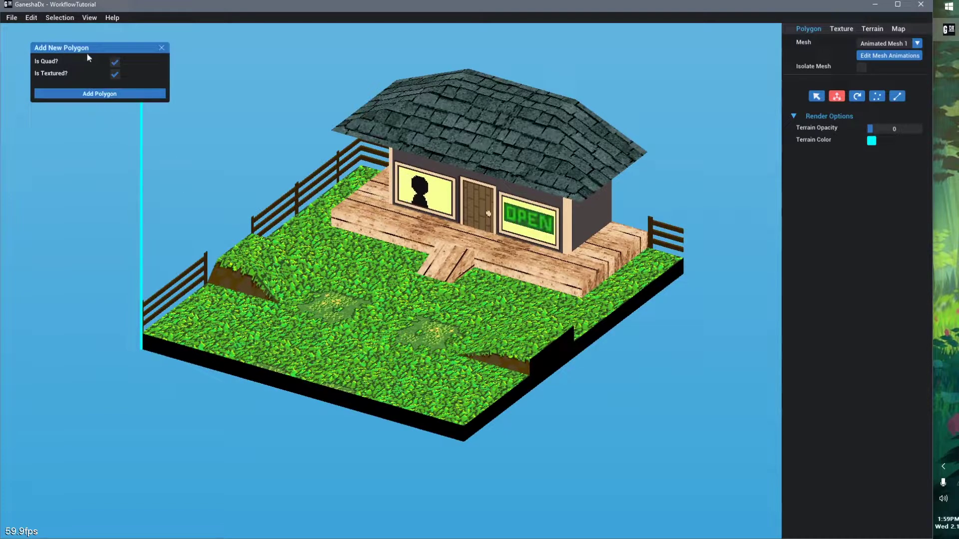
pyautogui.click(122, 96)
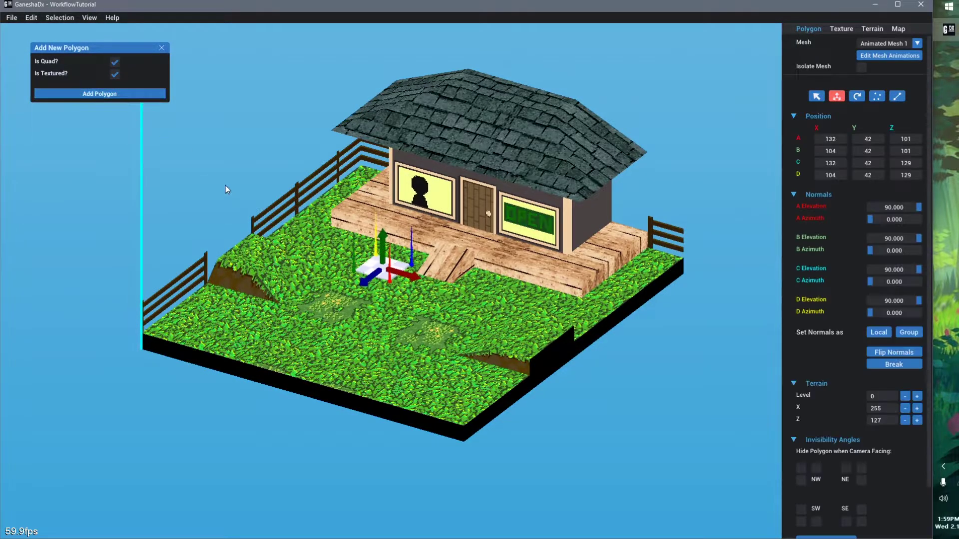
pyautogui.click(162, 47)
# Move the new polygon along X and Z to the map's origin corner
pyautogui.scroll(1, 420, 294)
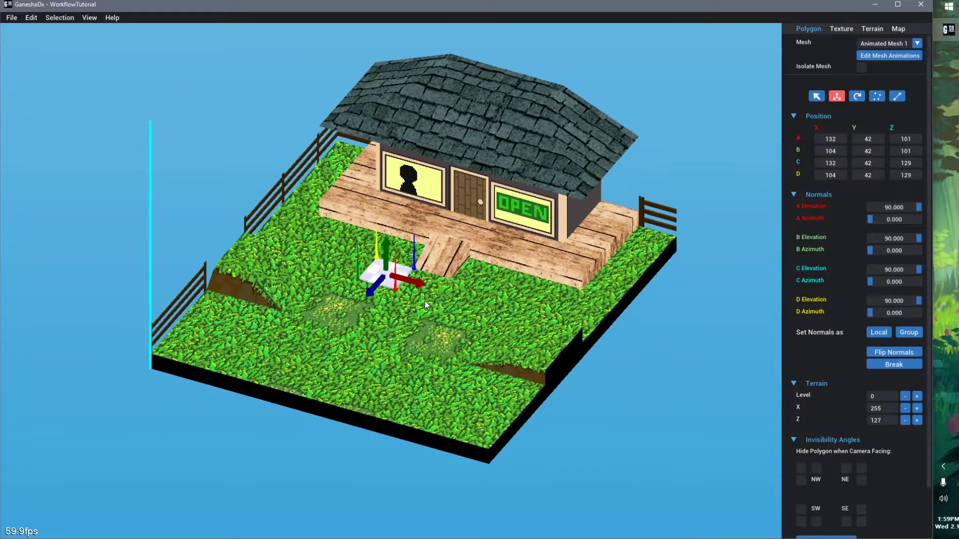
pyautogui.scroll(1, 425, 300)
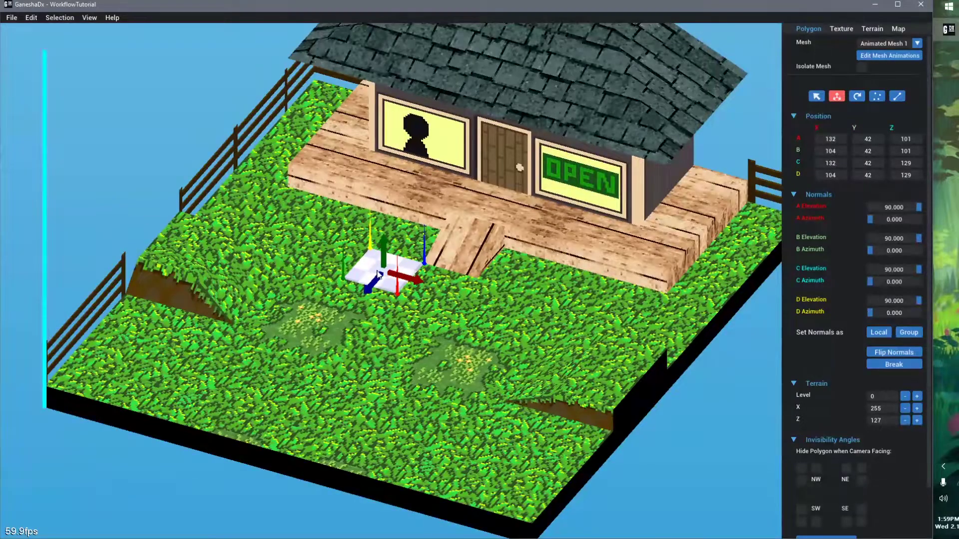
pyautogui.moveTo(409, 280); pyautogui.dragTo(206, 223)
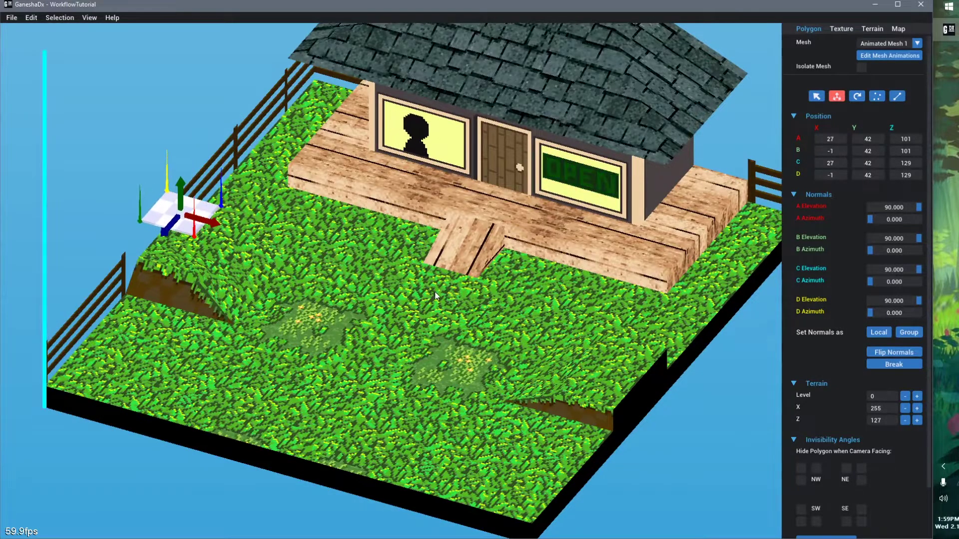
pyautogui.moveTo(435, 296); pyautogui.dragTo(353, 405, button='middle')
pyautogui.moveTo(481, 243); pyautogui.dragTo(270, 183)
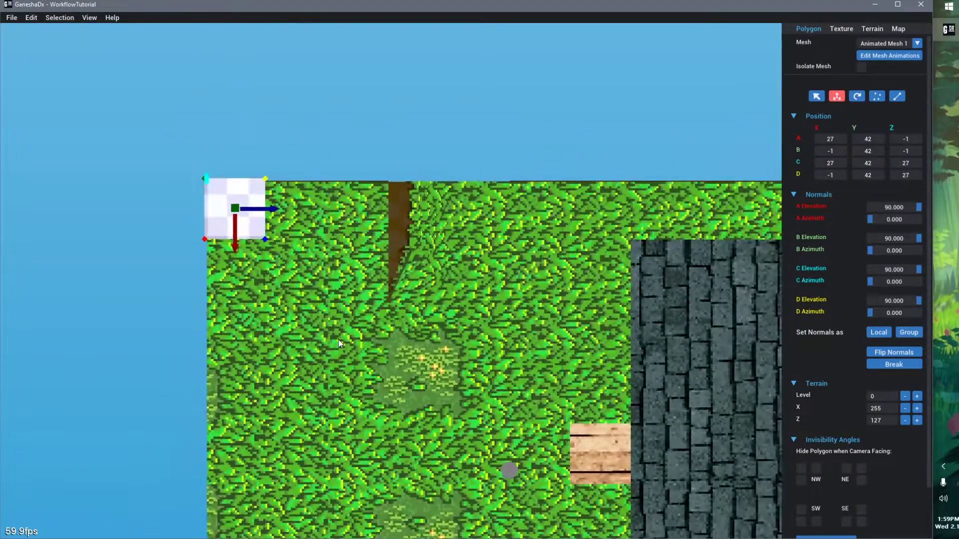
pyautogui.moveTo(235, 231); pyautogui.dragTo(235, 235)
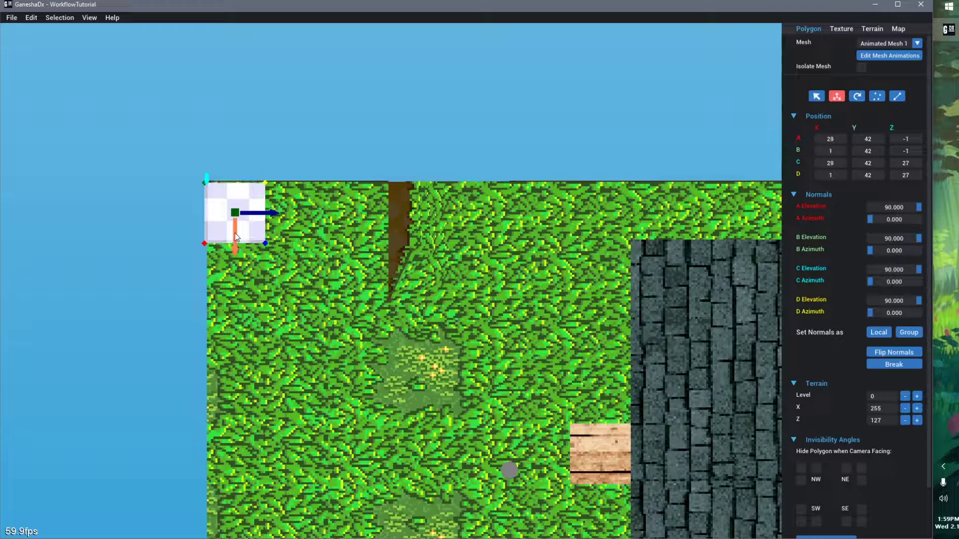
# Rotate the polygon a quarter turn about the vertical axis and move its vertex A to X 0, Y 0, Z 0
pyautogui.press('e')
pyautogui.click(246, 219)
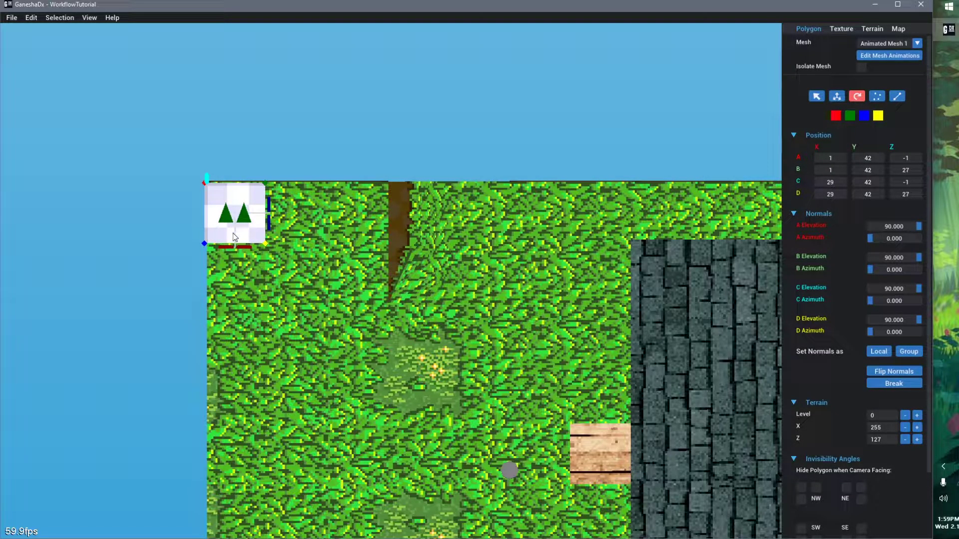
pyautogui.press('w')
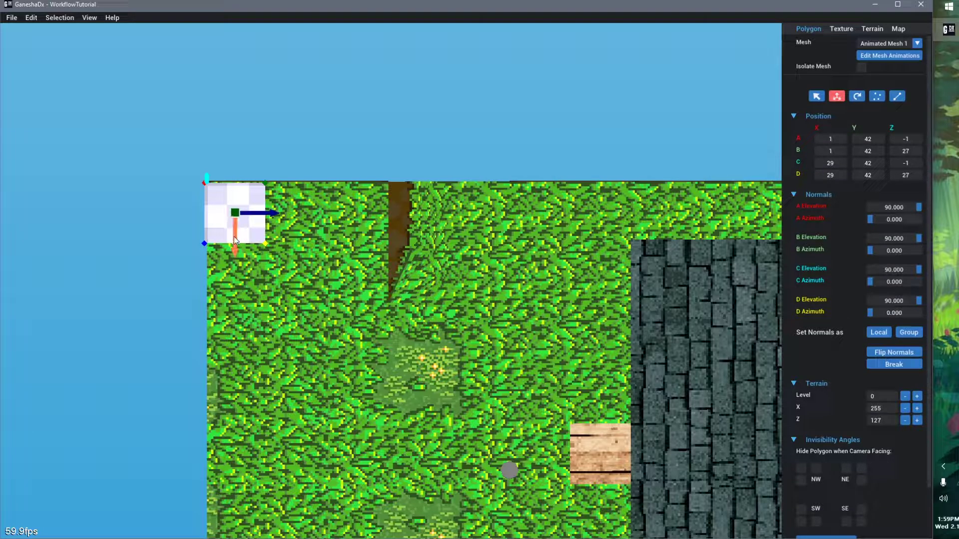
pyautogui.moveTo(233, 237); pyautogui.dragTo(233, 232)
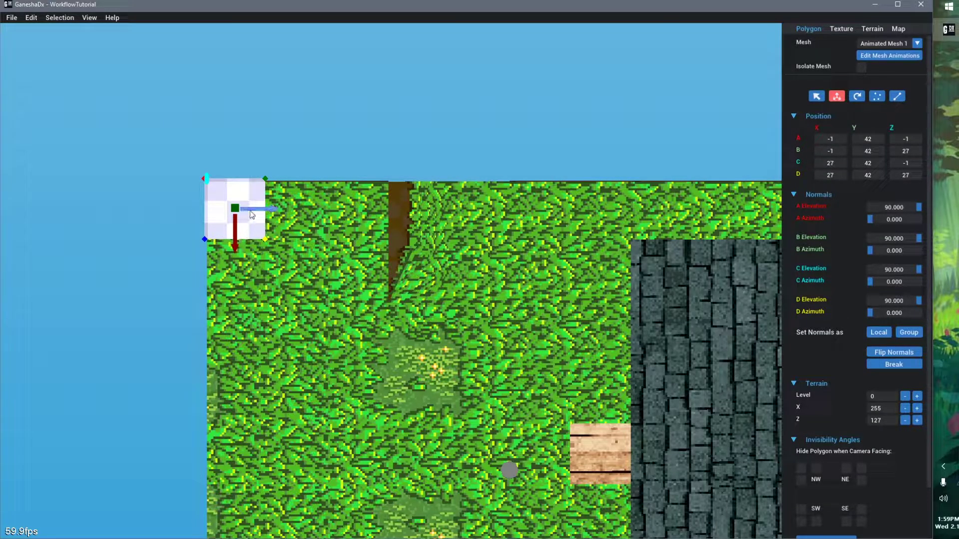
pyautogui.moveTo(251, 211); pyautogui.dragTo(254, 215)
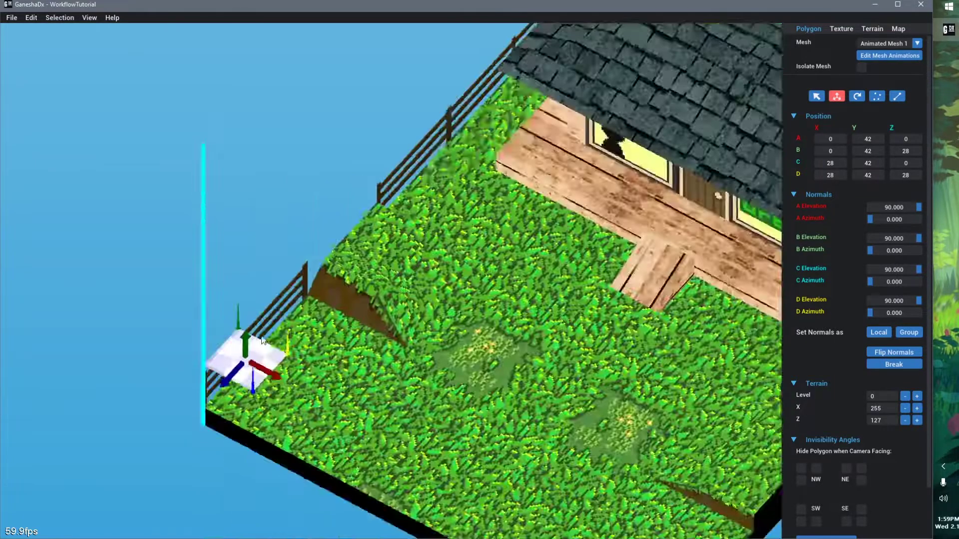
pyautogui.scroll(5, 296, 242)
pyautogui.moveTo(244, 398); pyautogui.dragTo(405, 417, button='middle')
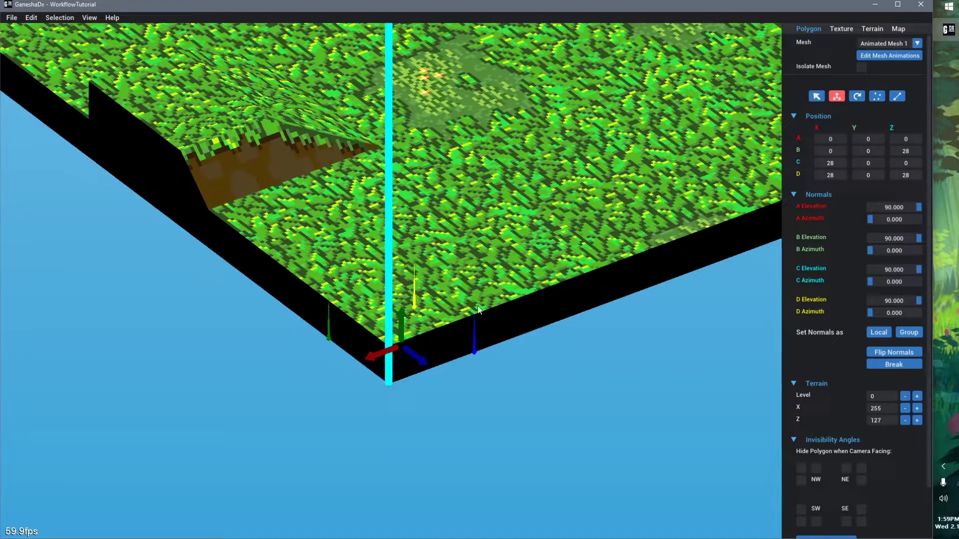
# Switch to the Primary Mesh and back to Animated Mesh 1, and isolate Animated Mesh 1 in the view
pyautogui.click(899, 47)
pyautogui.click(884, 54)
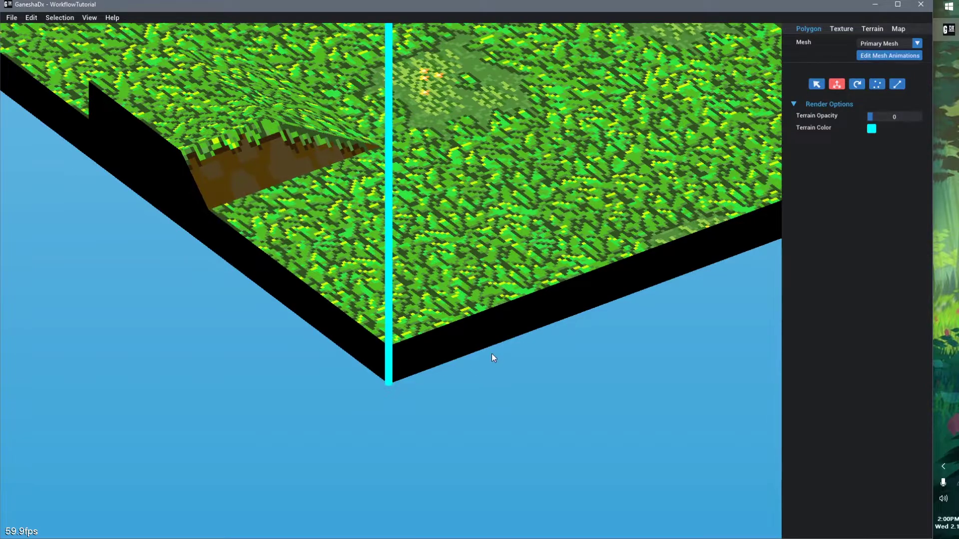
pyautogui.click(896, 44)
pyautogui.click(882, 64)
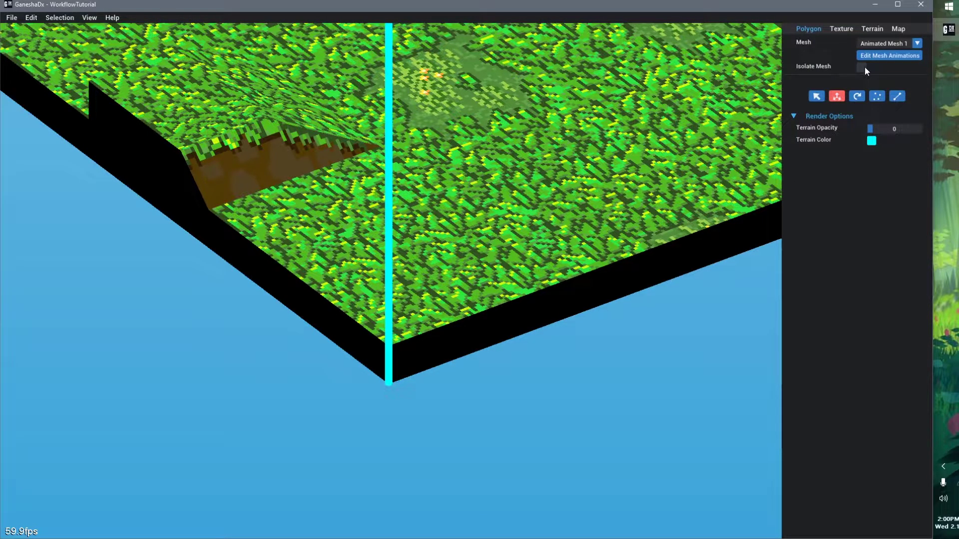
pyautogui.click(864, 67)
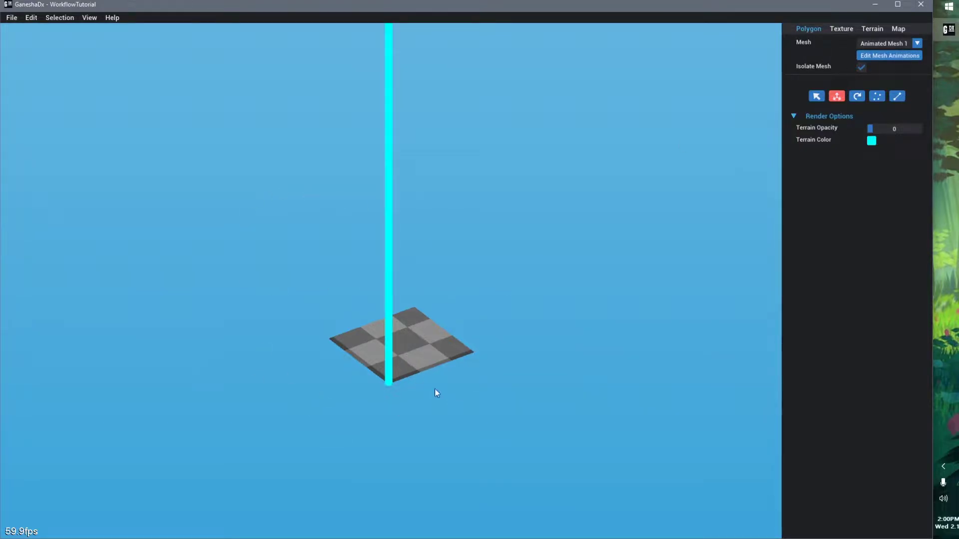
pyautogui.scroll(-3, 384, 265)
pyautogui.moveTo(487, 287); pyautogui.dragTo(456, 300, button='right')
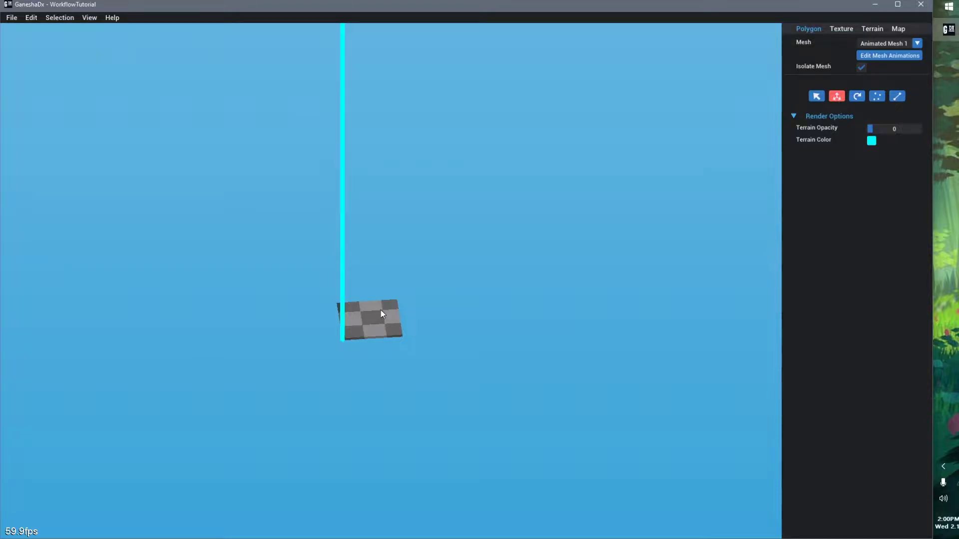
# Open the mesh animation editor for Animated Mesh 1, stop playback, and move the editor away from the polygon
pyautogui.click(894, 56)
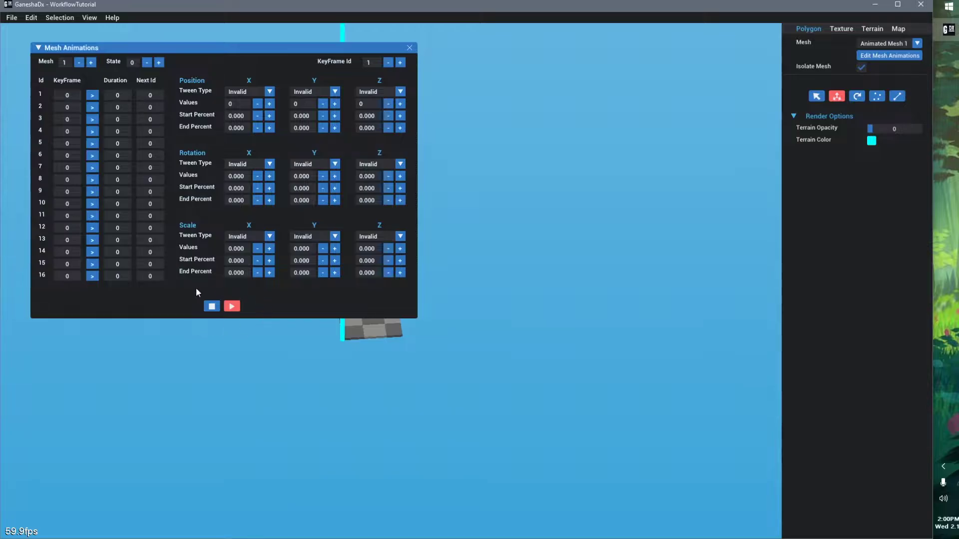
pyautogui.click(212, 306)
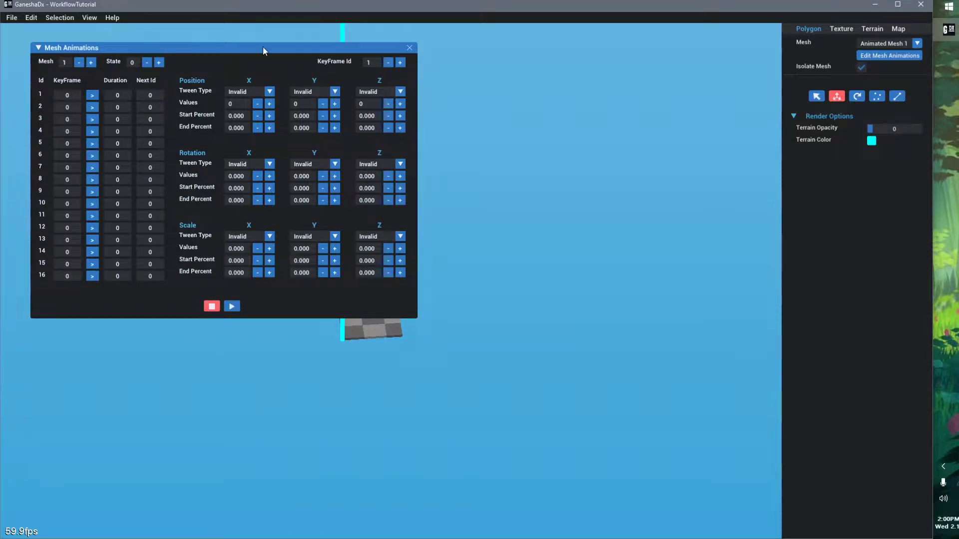
pyautogui.moveTo(262, 47); pyautogui.dragTo(689, 76)
# Test selecting the animated polygon with mesh animation playback started and stopped, leaving playback stopped and the polygon deselected
pyautogui.click(386, 315)
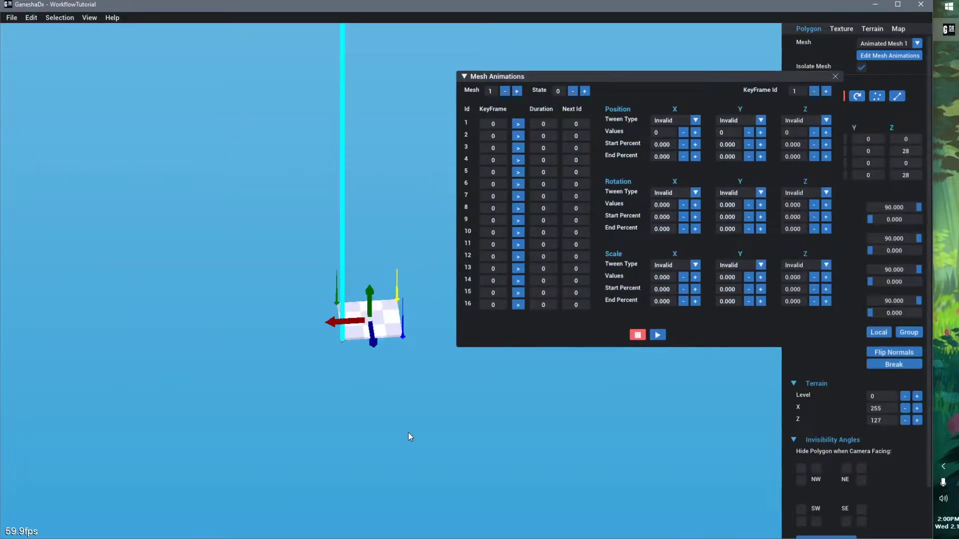
pyautogui.click(657, 335)
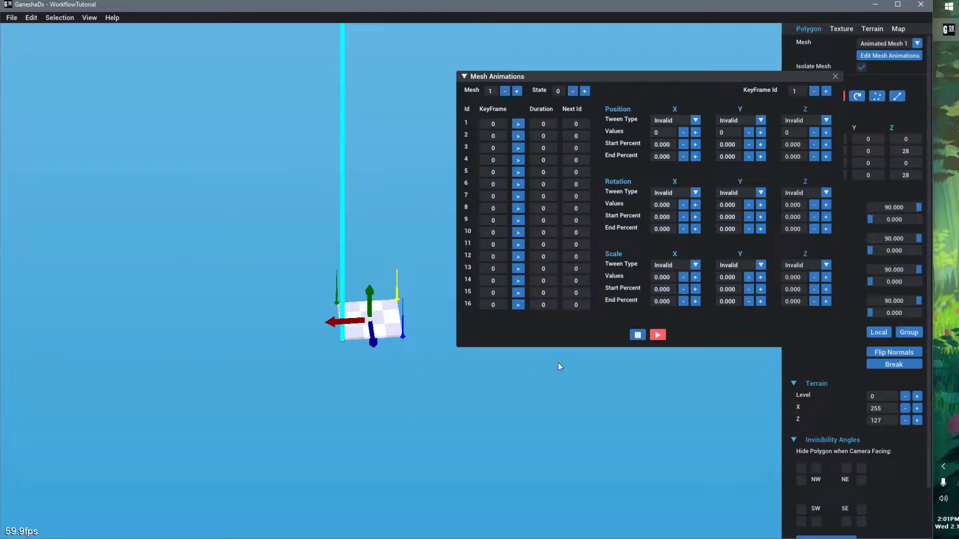
pyautogui.click(638, 335)
pyautogui.click(402, 384)
pyautogui.click(387, 318)
pyautogui.click(308, 255)
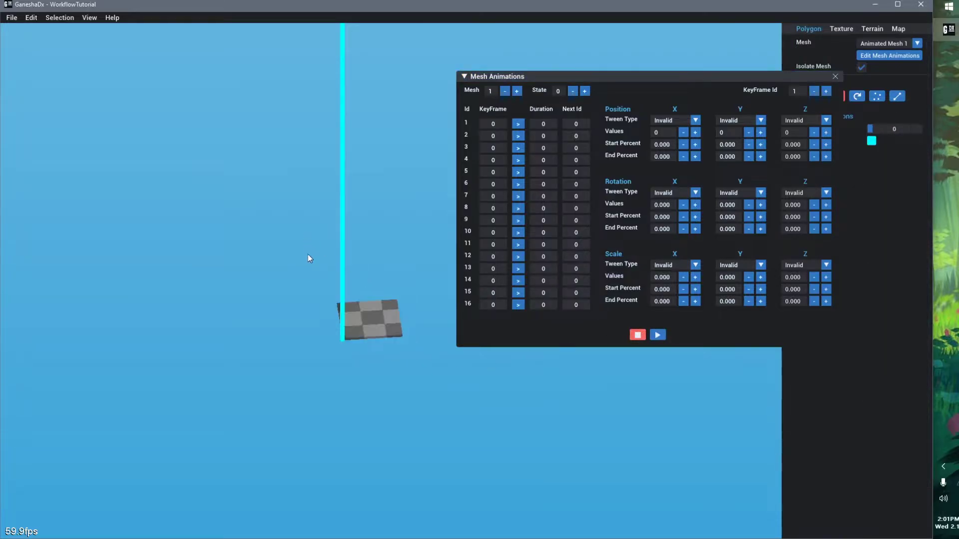
# Collapse the Mesh Animations window and move it clear of the polygon
pyautogui.click(371, 322)
pyautogui.click(429, 400)
pyautogui.doubleClick(666, 74)
pyautogui.moveTo(666, 75); pyautogui.dragTo(596, 37)
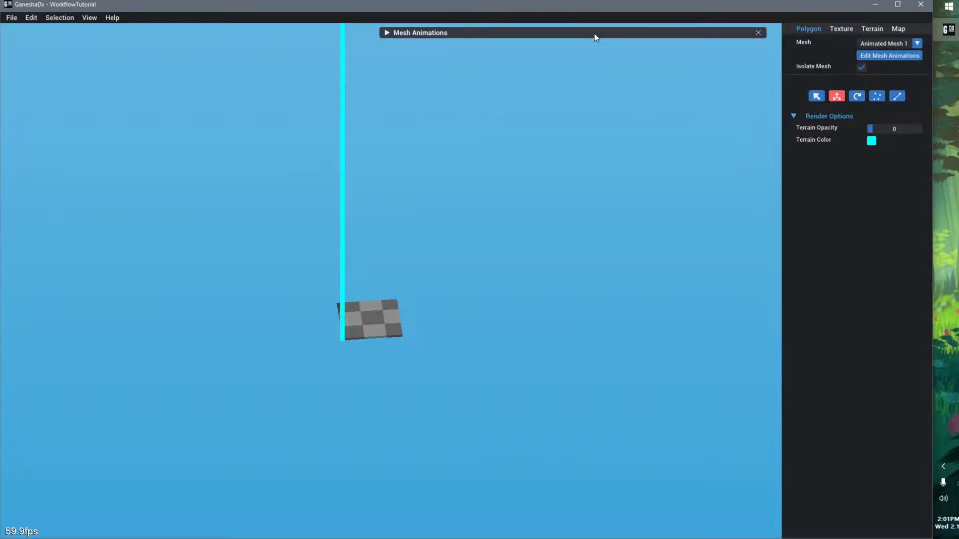
# Reshape the flat polygon by its edges into a vertical wall 16 units wide and 12 units high, keeping vertex A at the origin
pyautogui.click(358, 322)
pyautogui.moveTo(507, 370); pyautogui.dragTo(449, 364, button='right')
pyautogui.scroll(2, 369, 340)
pyautogui.moveTo(362, 336); pyautogui.dragTo(436, 309, button='middle')
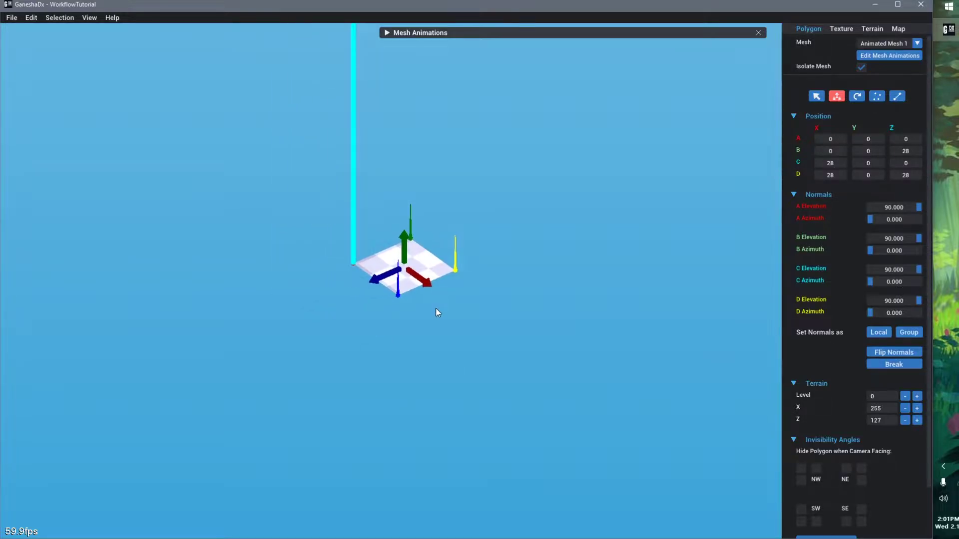
pyautogui.press('t')
pyautogui.press('t')
pyautogui.press('t')
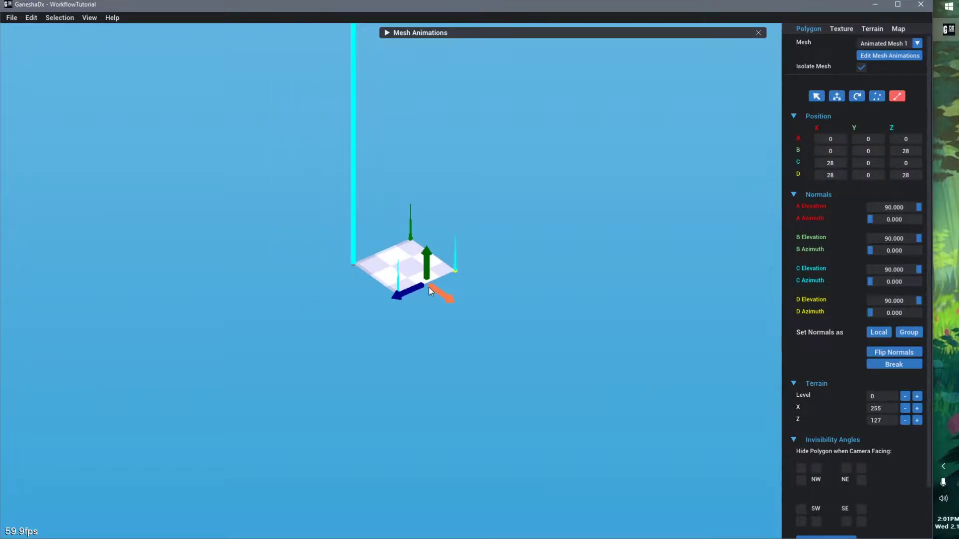
pyautogui.moveTo(428, 263); pyautogui.dragTo(429, 288)
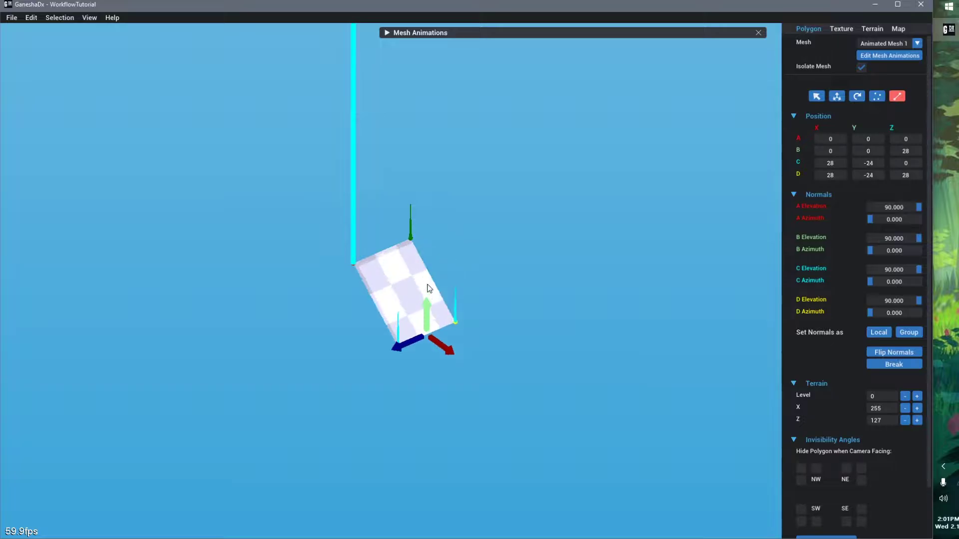
pyautogui.moveTo(441, 345); pyautogui.dragTo(396, 312)
pyautogui.moveTo(507, 249); pyautogui.dragTo(415, 249)
# Build the remaining walls of the box and a pyramid roof of four triangles peaking at X -8, Y 12, Z 8
pyautogui.press('w')
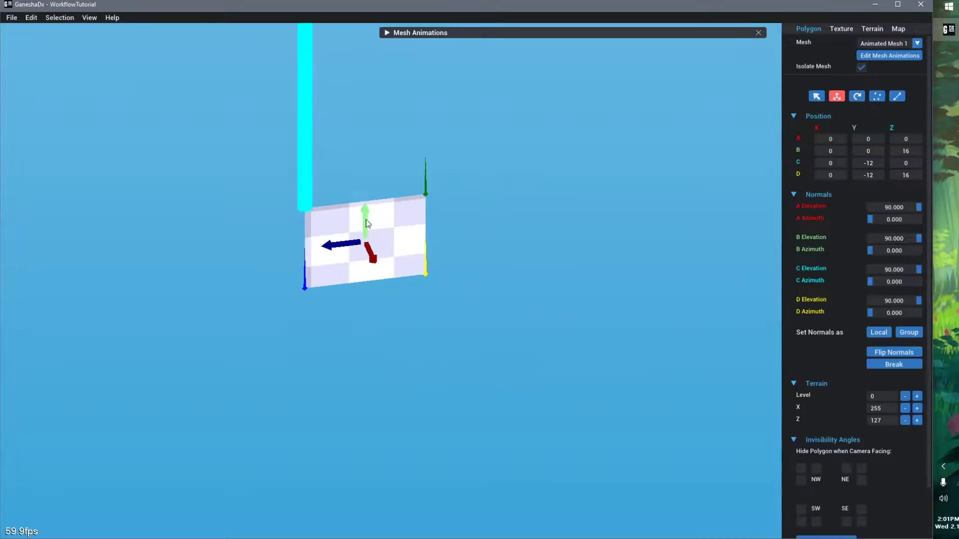
pyautogui.moveTo(366, 221); pyautogui.dragTo(366, 145)
pyautogui.moveTo(440, 183); pyautogui.dragTo(385, 190)
pyautogui.keyDown('shift'); pyautogui.click(398, 335); pyautogui.keyUp('shift')
pyautogui.press('e')
pyautogui.press('w')
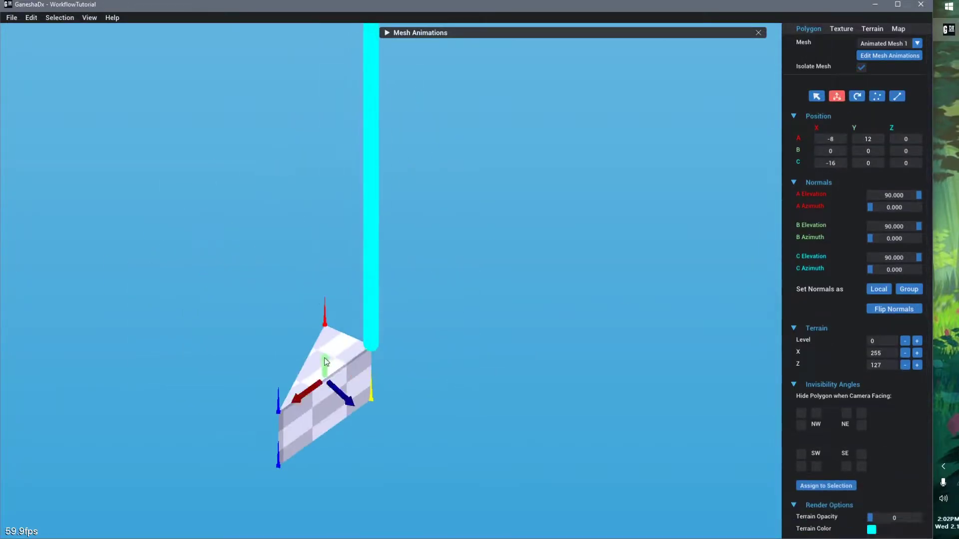
pyautogui.press('r')
pyautogui.press('e')
pyautogui.press('w')
pyautogui.keyDown('shift'); pyautogui.click(294, 245); pyautogui.keyUp('shift')
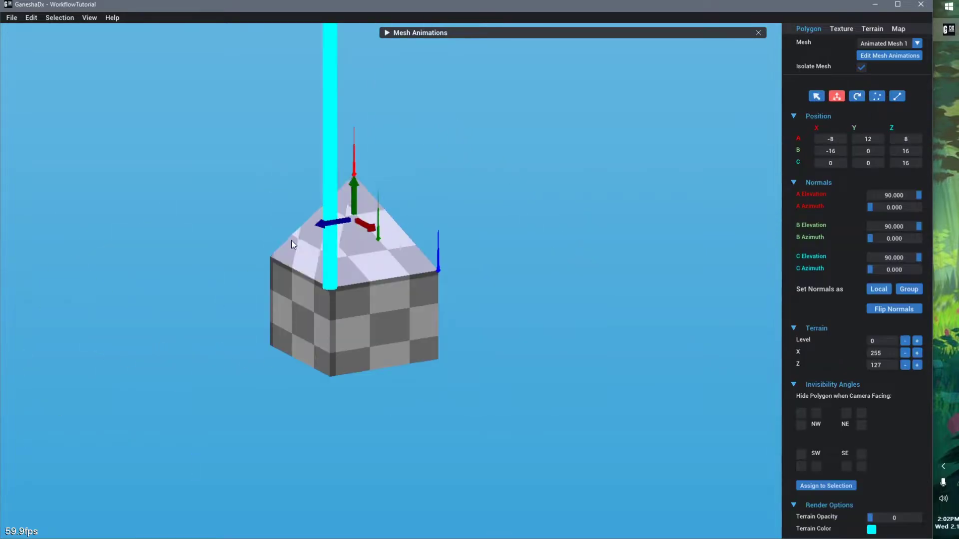
# Duplicate the roof triangles and place them under the walls as an inverted pyramid with its tip at Y -24
pyautogui.hotkey('ctrl', 'd')
pyautogui.moveTo(354, 188); pyautogui.dragTo(354, 362)
pyautogui.press('e')
pyautogui.press('w')
pyautogui.moveTo(402, 395); pyautogui.dragTo(456, 363, button='right')
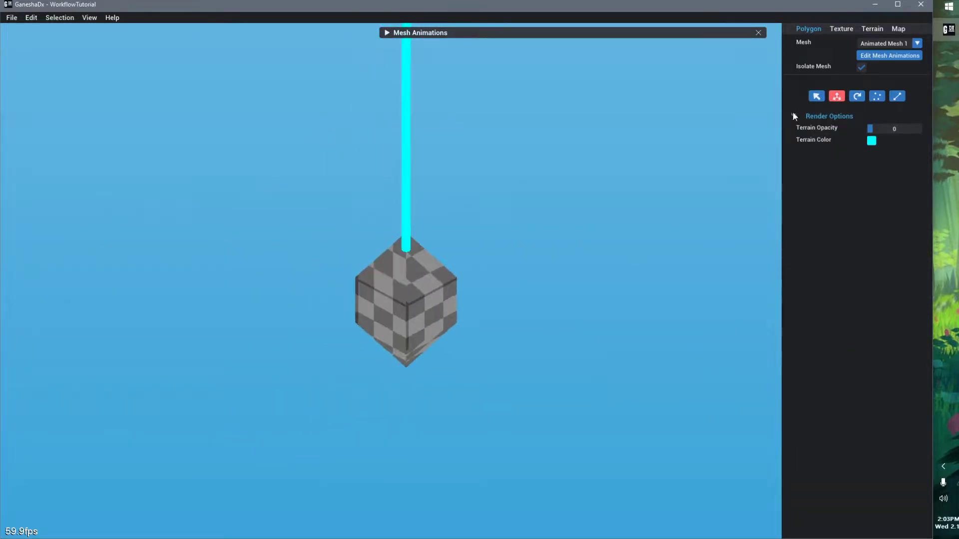
# Turn off mesh isolation, select all polygons of the gem-shaped mesh, and move it so its lower tip sits at X 0, Y 0, Z 0
pyautogui.click(861, 68)
pyautogui.moveTo(457, 283); pyautogui.dragTo(313, 296, button='right')
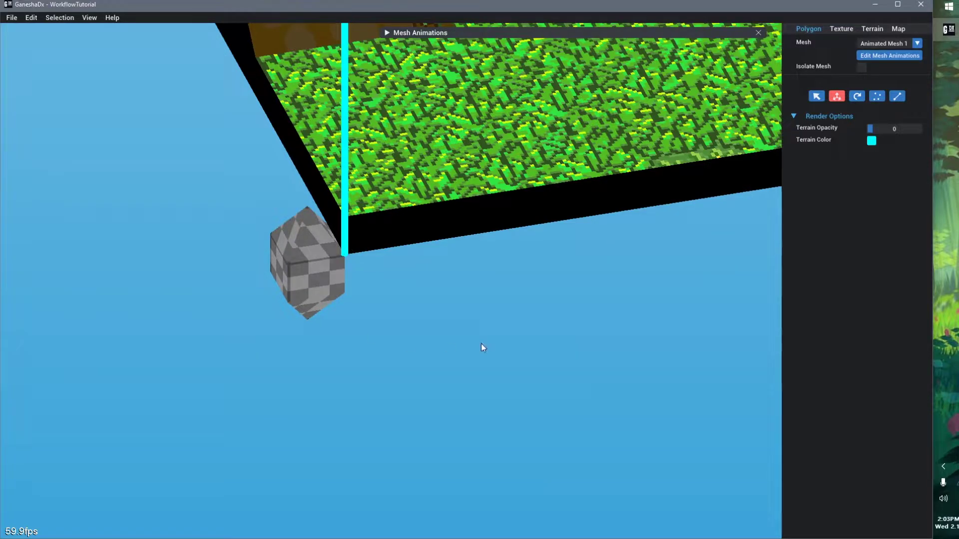
pyautogui.moveTo(483, 345); pyautogui.dragTo(461, 337, button='middle')
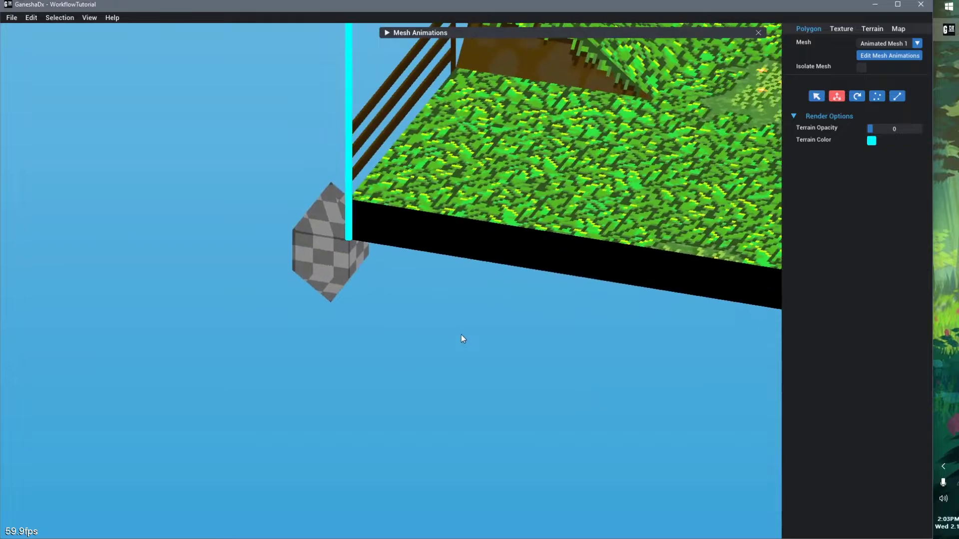
pyautogui.click(329, 299)
pyautogui.press('g')
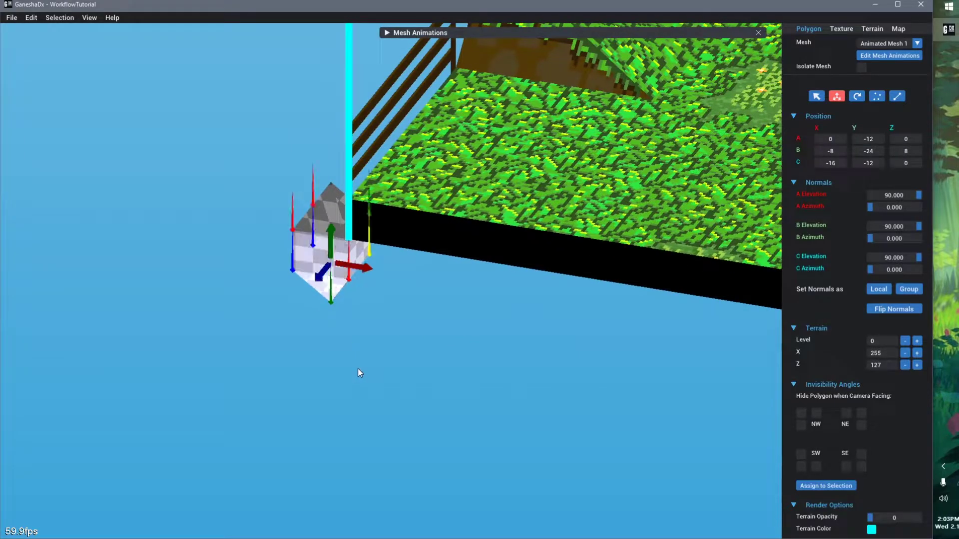
pyautogui.press('g')
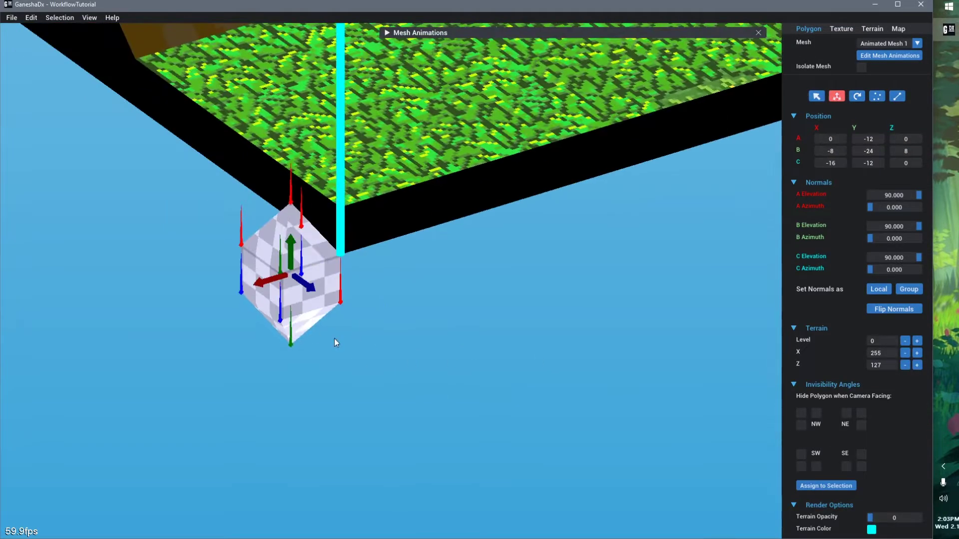
pyautogui.moveTo(300, 279); pyautogui.dragTo(306, 198)
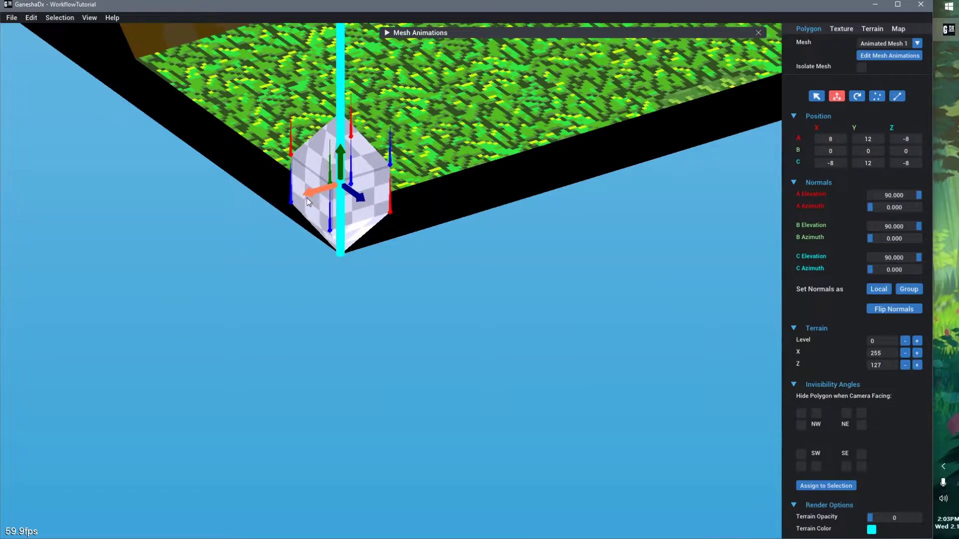
# Set the normals of the whole selected mesh as Group and clear the selection
pyautogui.moveTo(413, 301); pyautogui.dragTo(361, 316, button='middle')
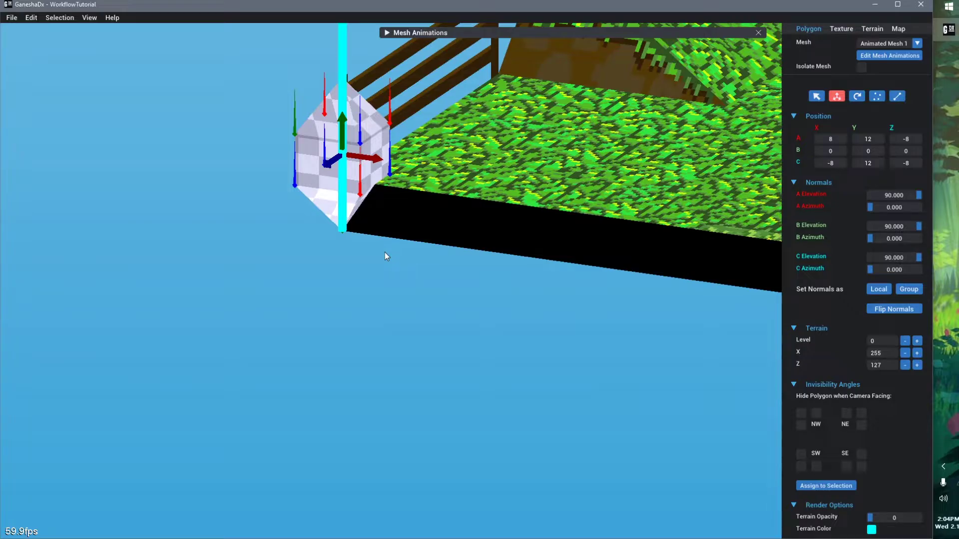
pyautogui.moveTo(265, 259); pyautogui.dragTo(253, 365, button='middle')
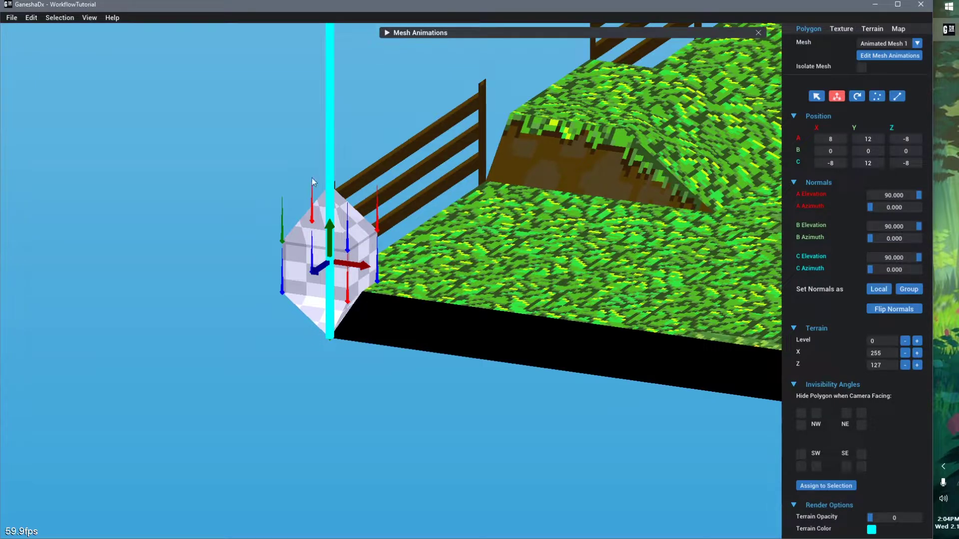
pyautogui.click(905, 291)
pyautogui.click(479, 413)
# Select one side wall of the gem and examine its vertex normals, terrain and invisibility angle settings from several views
pyautogui.moveTo(413, 382); pyautogui.dragTo(390, 291, button='right')
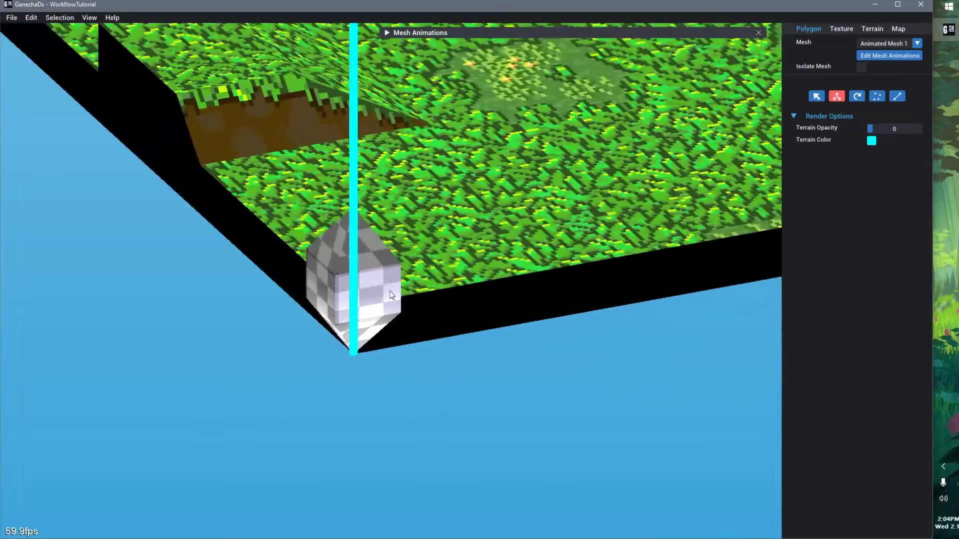
pyautogui.click(390, 295)
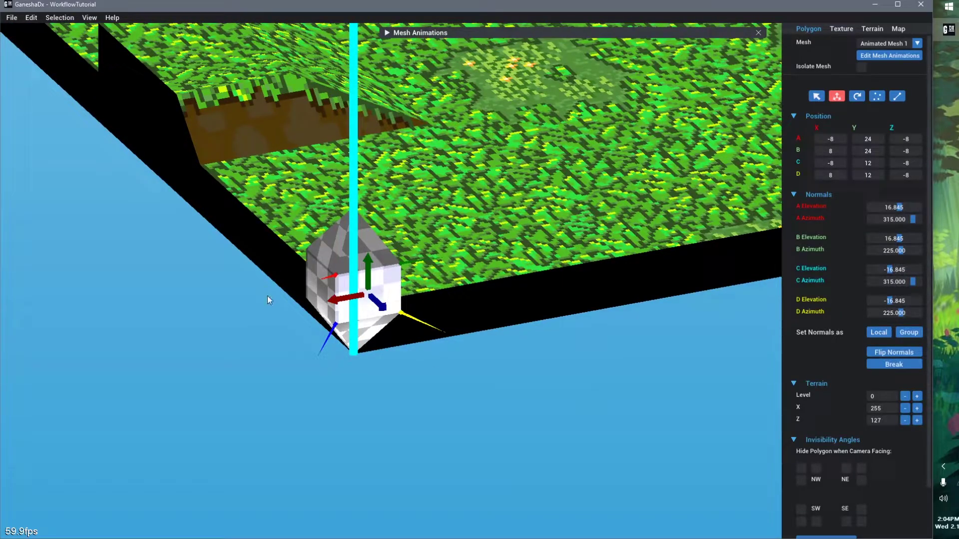
pyautogui.scroll(-2, 819, 148)
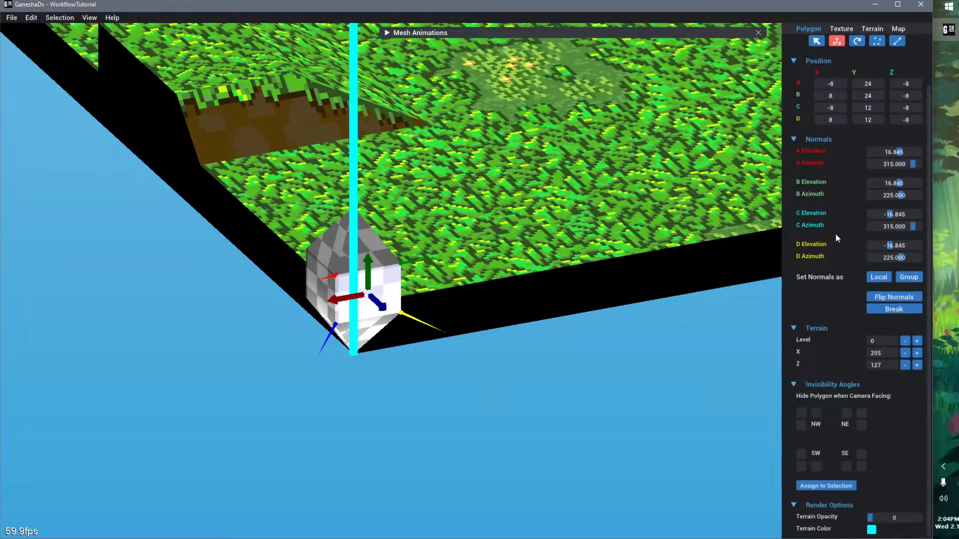
pyautogui.scroll(2, 578, 87)
pyautogui.scroll(-3, 578, 87)
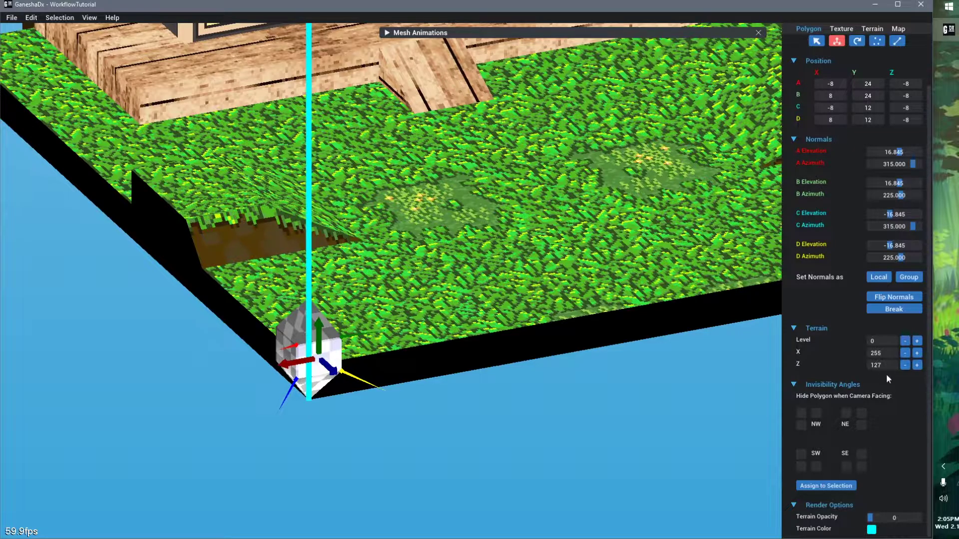
pyautogui.moveTo(459, 397); pyautogui.dragTo(486, 430, button='right')
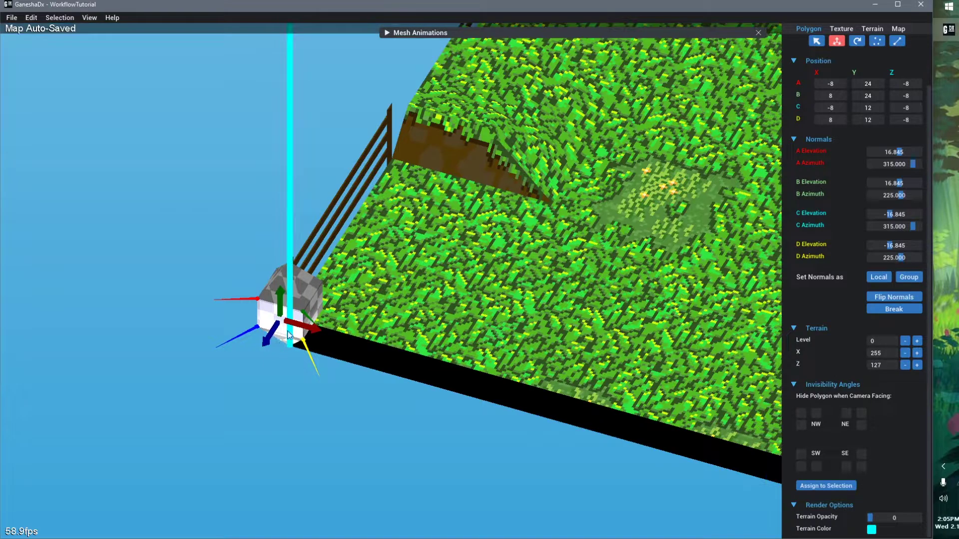
pyautogui.moveTo(337, 393); pyautogui.dragTo(393, 372, button='right')
pyautogui.moveTo(392, 371); pyautogui.dragTo(453, 377, button='middle')
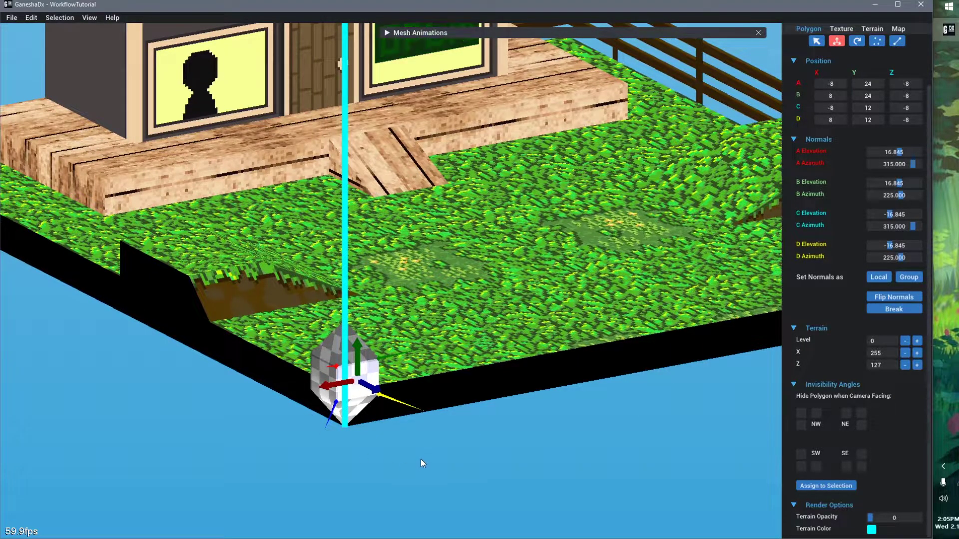
# Expand the Mesh Animations window and move it lower over the map
pyautogui.doubleClick(543, 32)
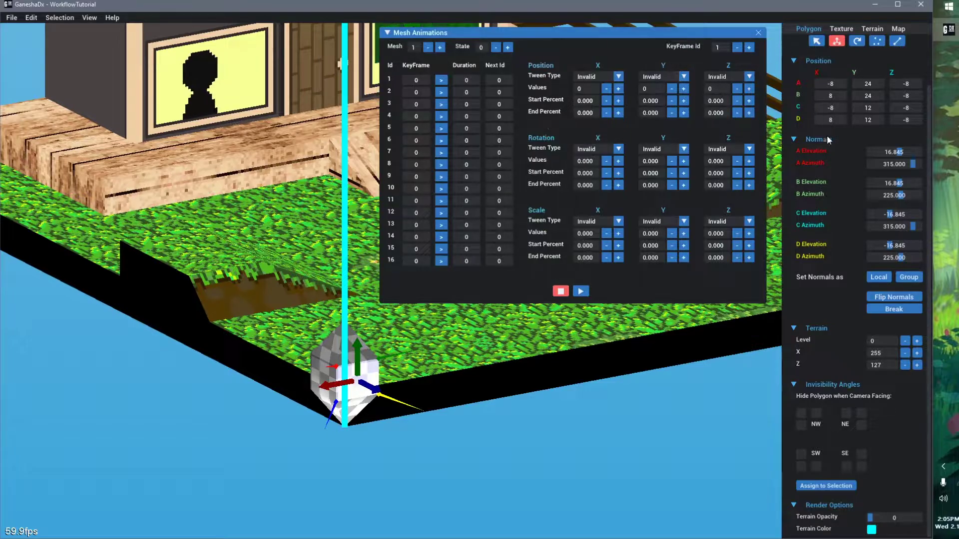
pyautogui.scroll(3, 834, 135)
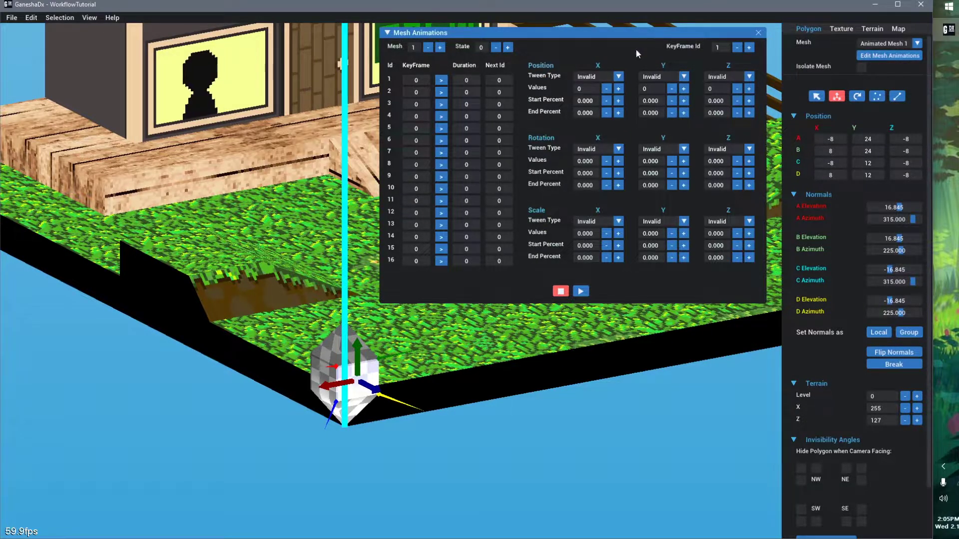
pyautogui.moveTo(636, 49); pyautogui.dragTo(623, 153)
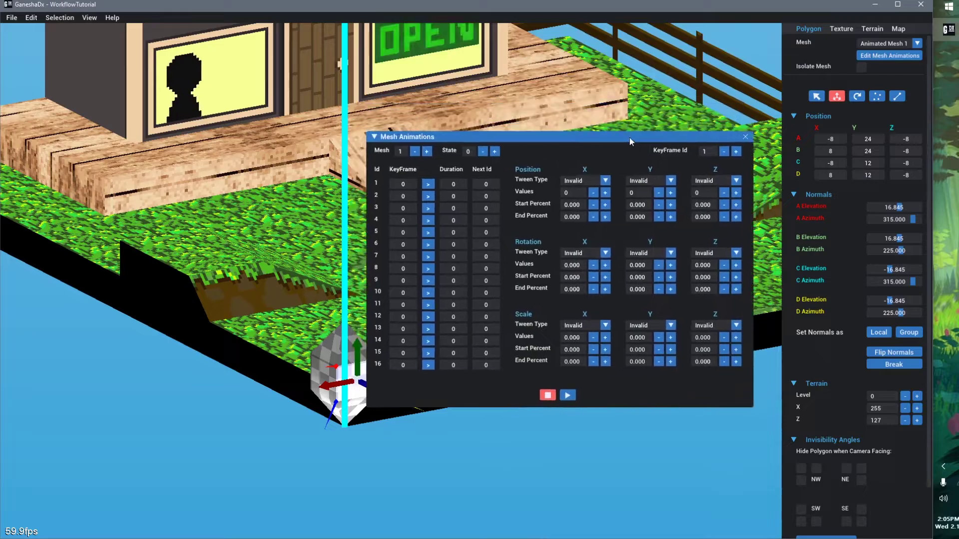
# Look through the mesh and state selections of the animation editor, ending on Mesh 1, State 0
pyautogui.click(427, 151)
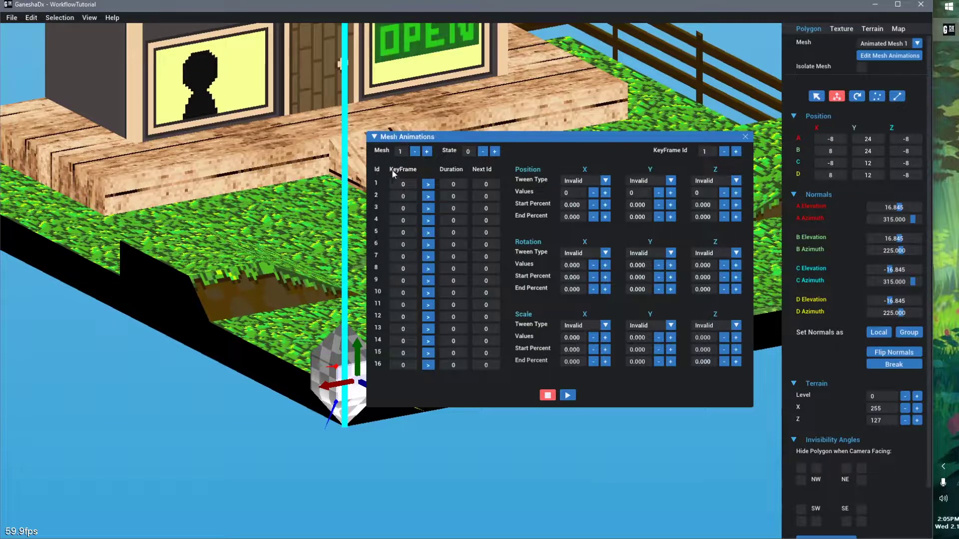
pyautogui.click(484, 152)
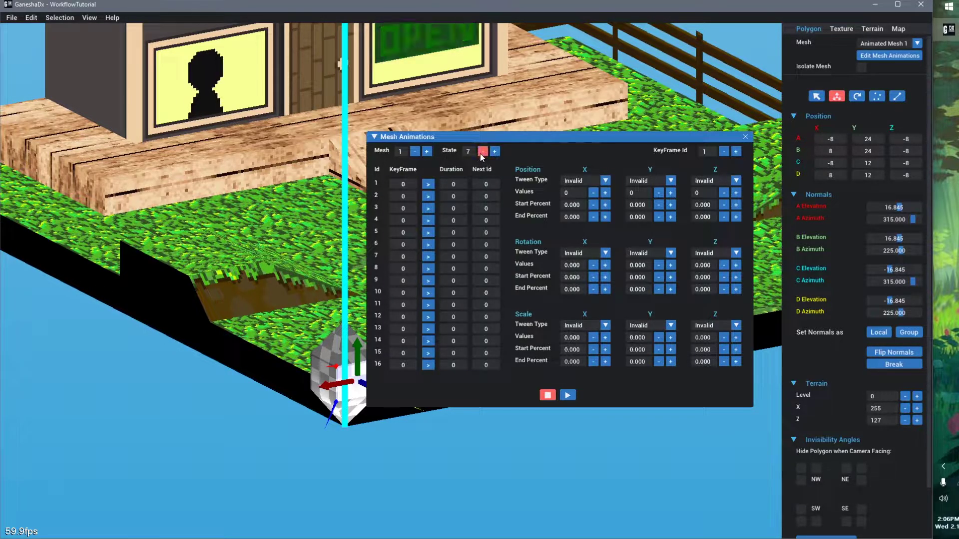
pyautogui.click(481, 154)
# Set keyframe 1's X position to tween type Tween To with value 14 and end percent 3.400
pyautogui.click(583, 181)
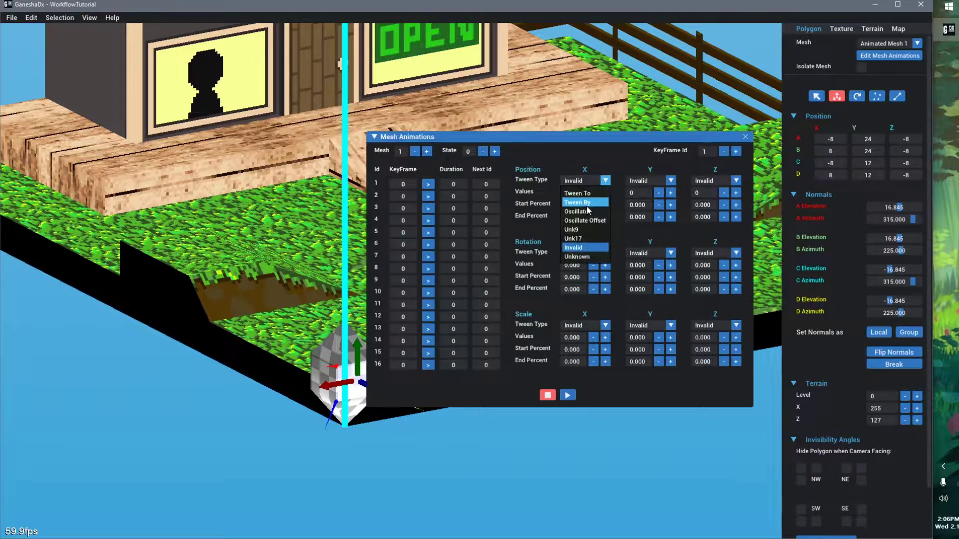
pyautogui.click(586, 194)
pyautogui.click(602, 192)
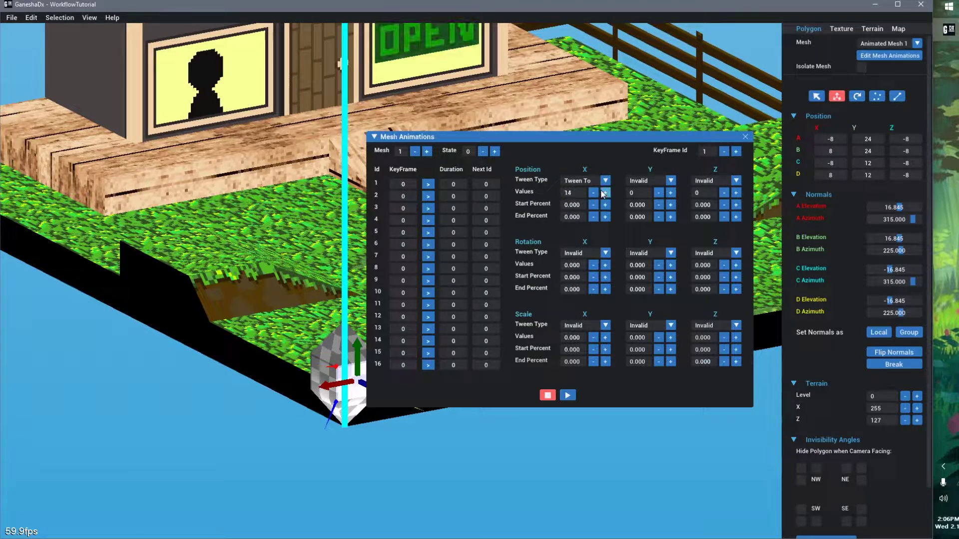
pyautogui.click(605, 217)
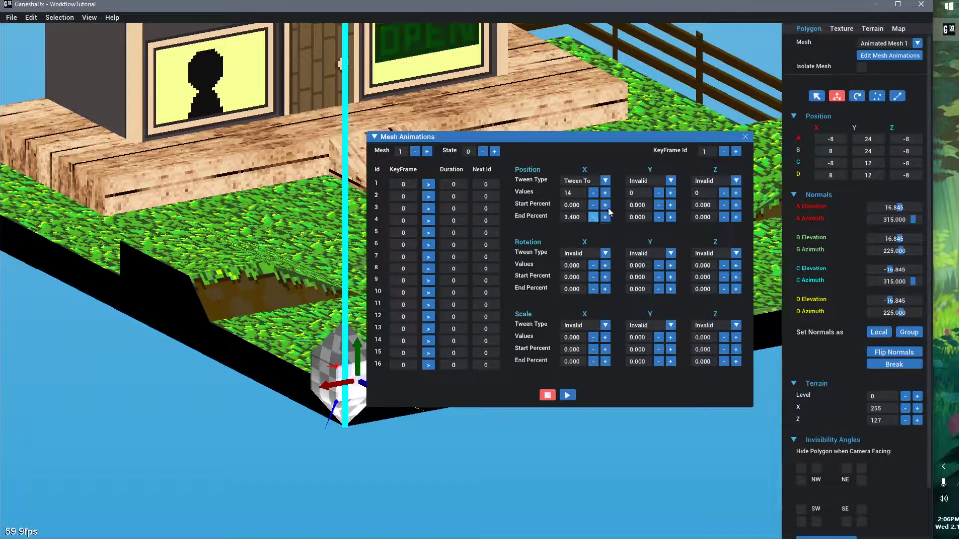
# Browse through the keyframes up to ID 91 and return to keyframe 1
pyautogui.click(737, 151)
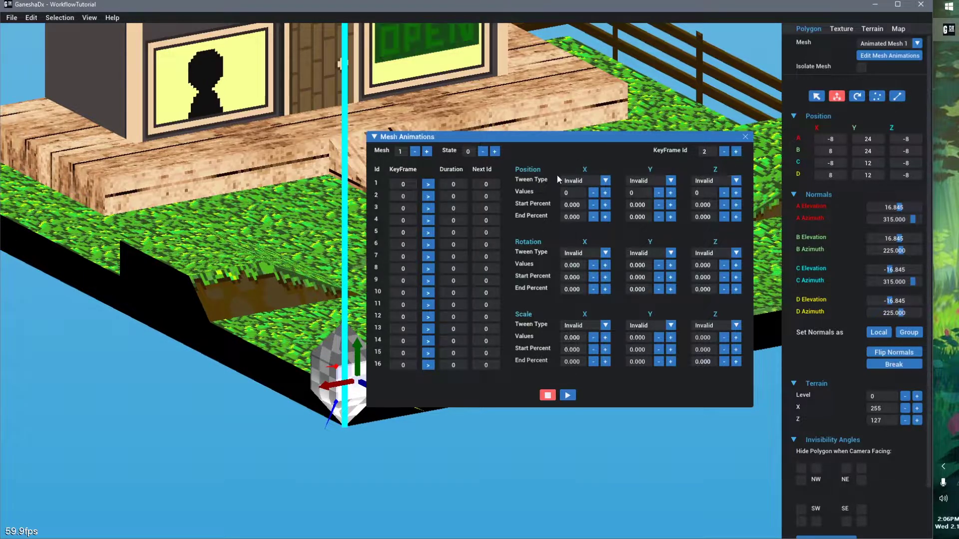
pyautogui.click(724, 151)
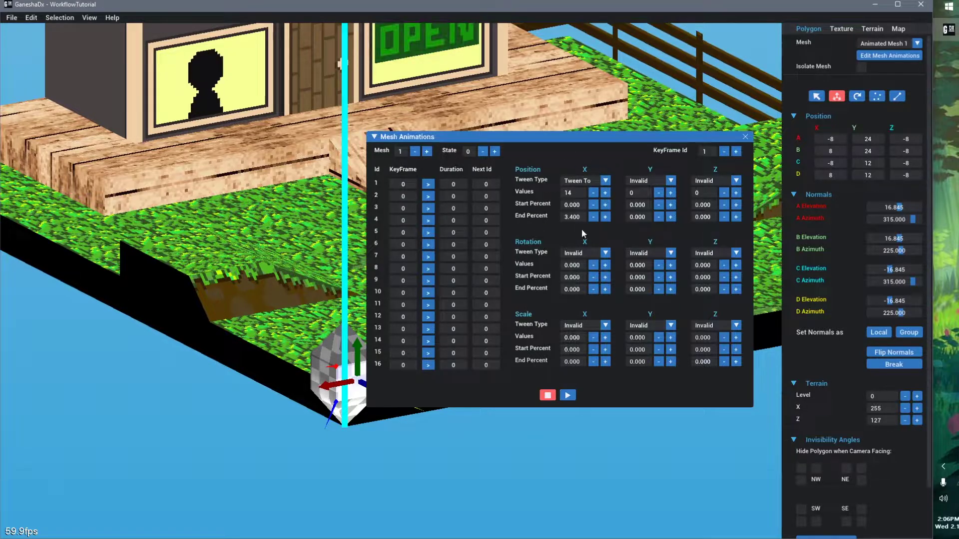
pyautogui.click(736, 151)
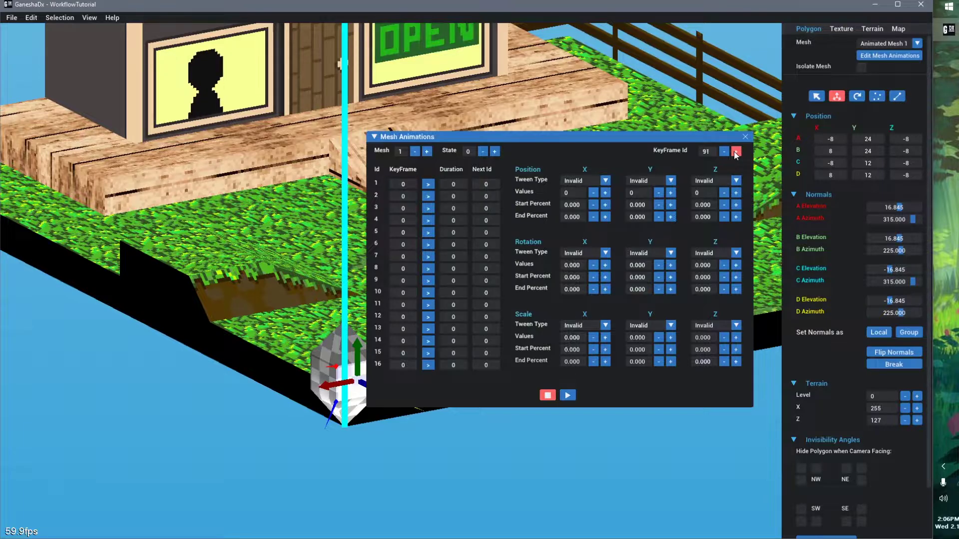
pyautogui.doubleClick(708, 150)
pyautogui.write('1')
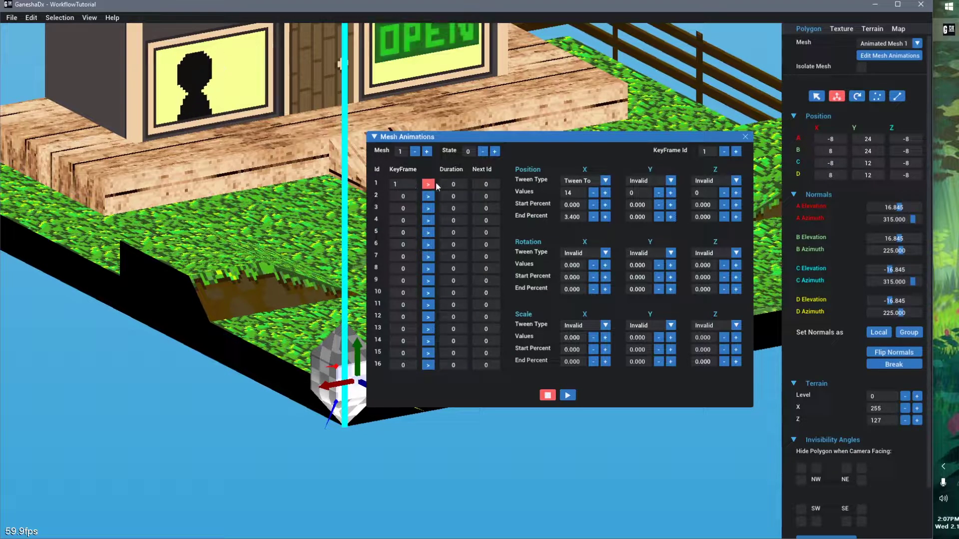
# Set frame 1 to keyframe 1, duration 120, next ID 3, and frame 3 to keyframe 2, duration 15, next ID 3
pyautogui.press('Return')
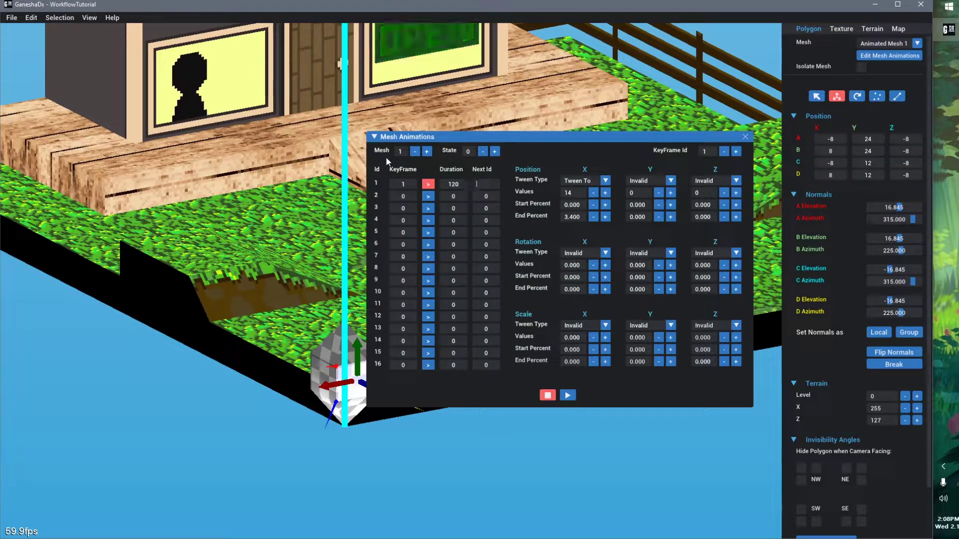
pyautogui.write('3')
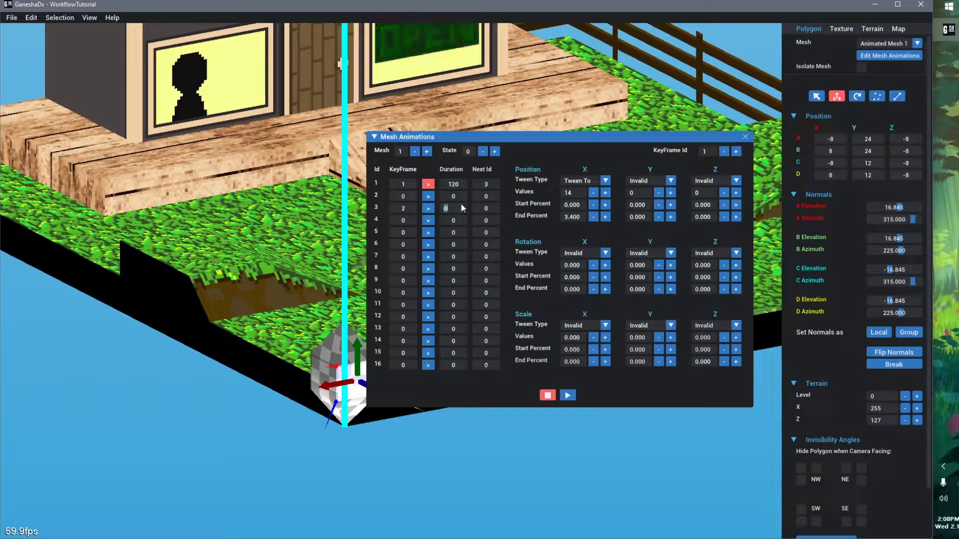
pyautogui.write('15')
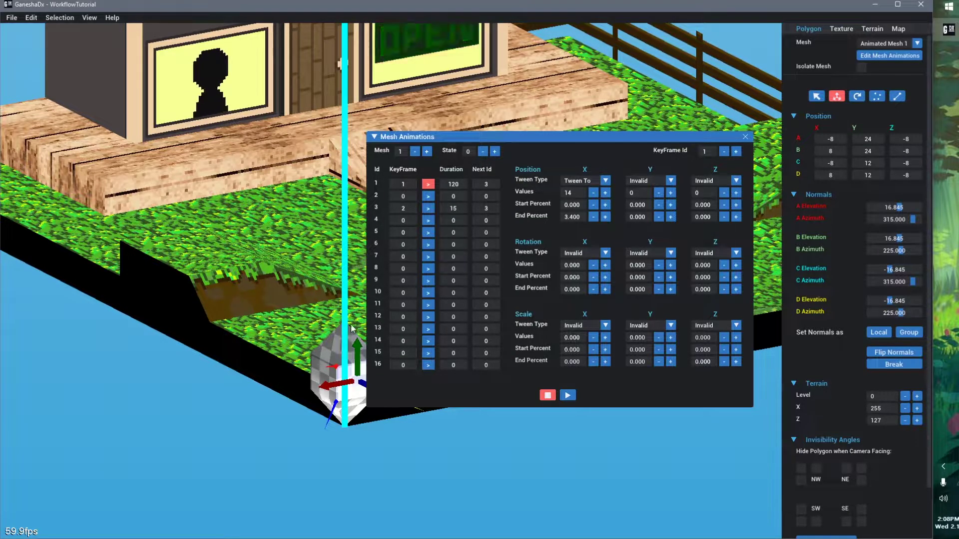
# Move the Mesh Animations window away from the map so the grass in front of the shop is uncovered
pyautogui.moveTo(423, 175); pyautogui.dragTo(455, 198)
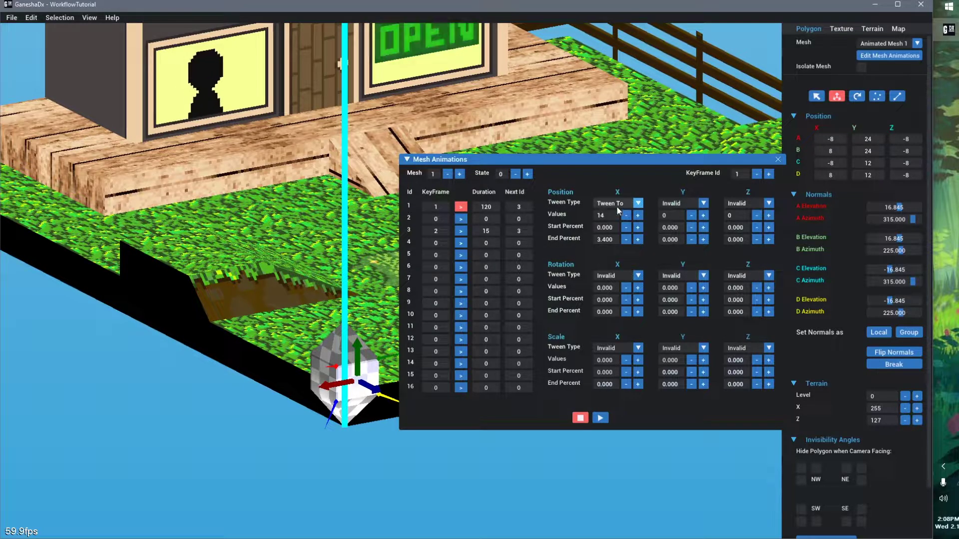
pyautogui.moveTo(302, 401); pyautogui.dragTo(257, 411, button='middle')
pyautogui.moveTo(637, 161); pyautogui.dragTo(111, 66)
pyautogui.moveTo(587, 287); pyautogui.dragTo(403, 189, button='middle')
pyautogui.click(595, 357)
pyautogui.moveTo(599, 227); pyautogui.dragTo(551, 260, button='middle')
pyautogui.scroll(-4, 551, 234)
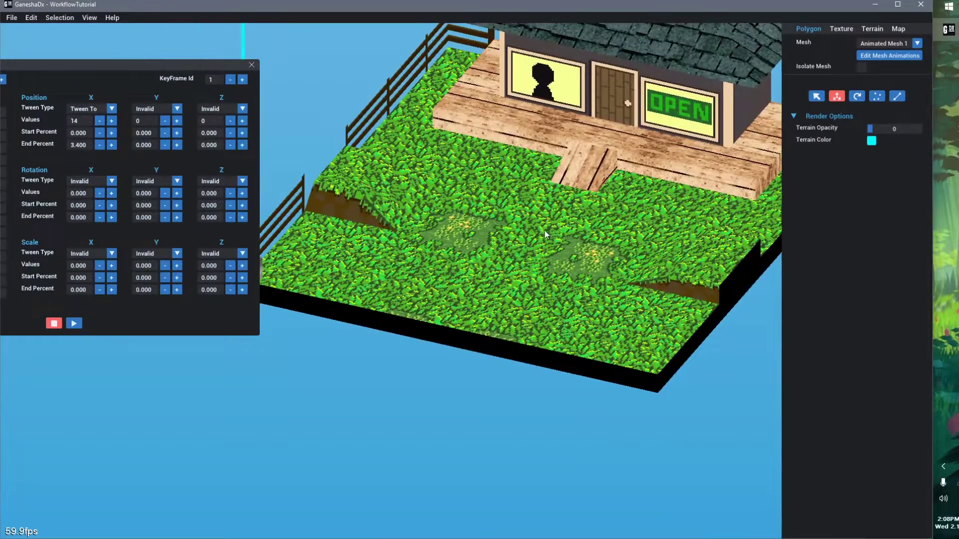
# Switch the edited mesh to Primary Mesh and select the grass tile between the two flower patches
pyautogui.click(881, 43)
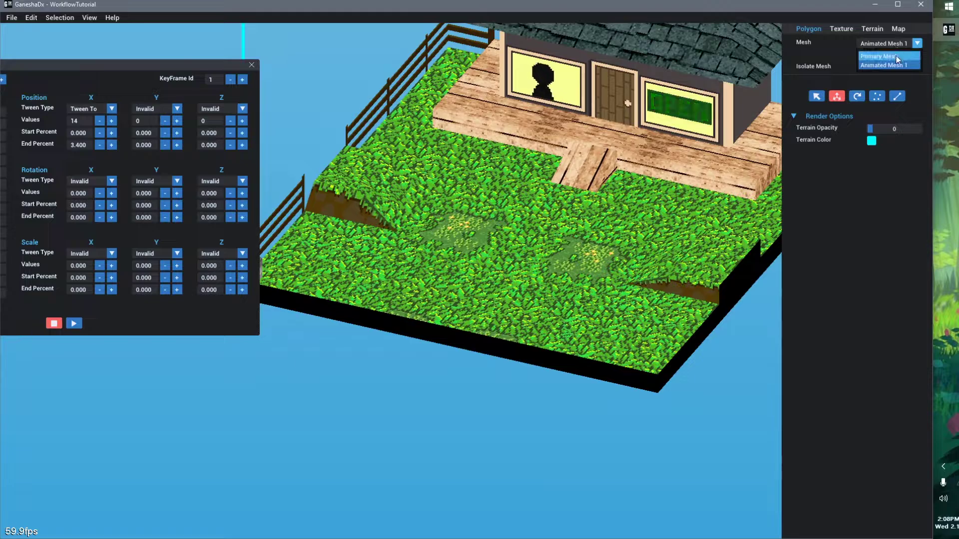
pyautogui.click(882, 57)
pyautogui.click(521, 241)
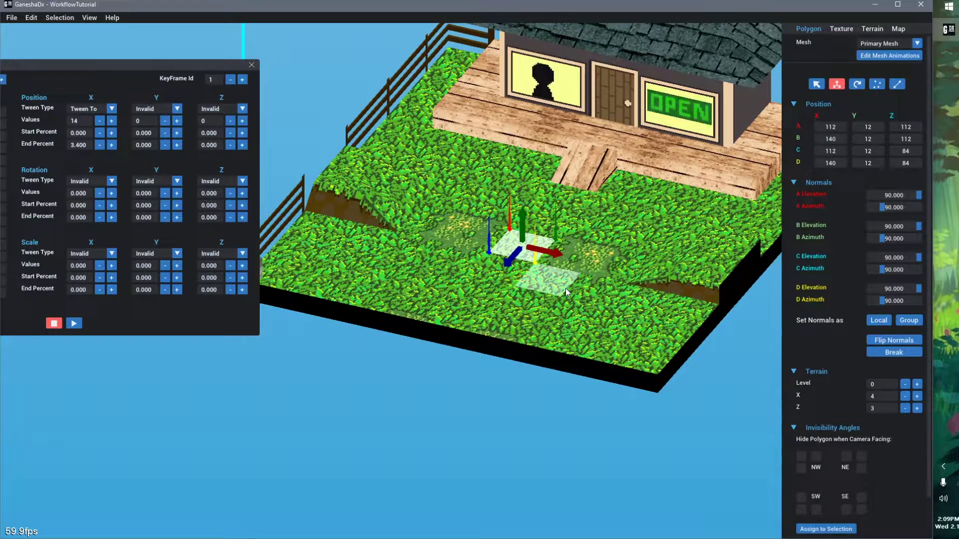
# Open Notepad and start a coordinate note with lines for X, Y and Z, entering 18 for Y
pyautogui.press('super')
pyautogui.write('notepad')
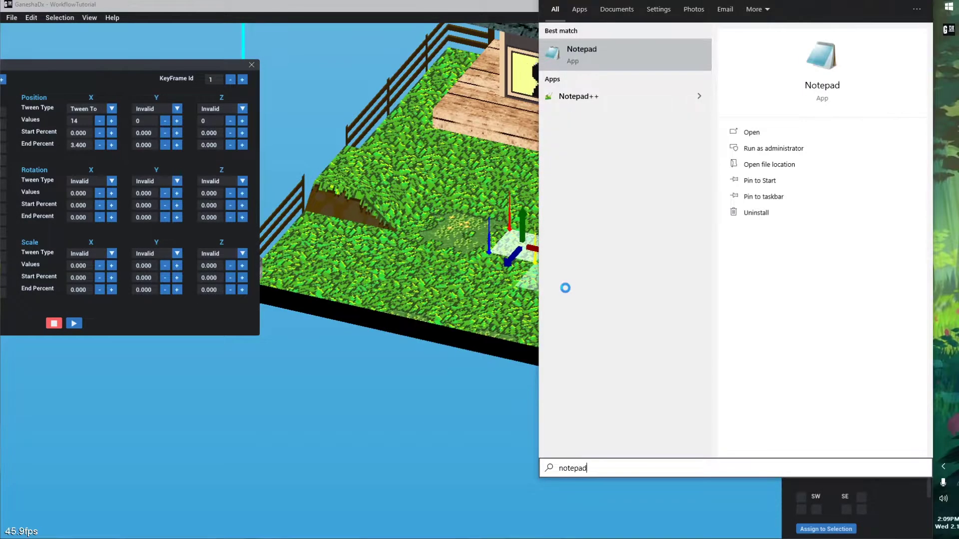
pyautogui.press('Return')
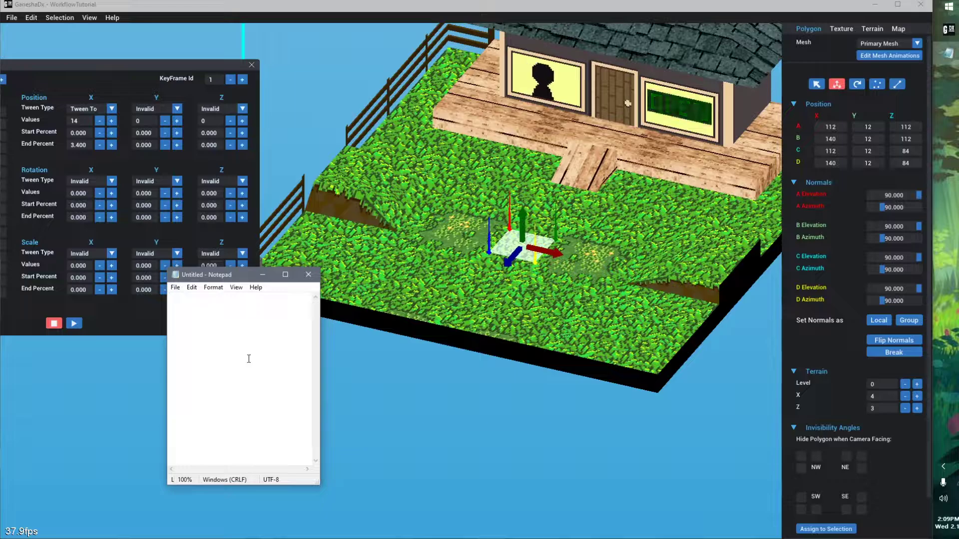
pyautogui.write('X:')
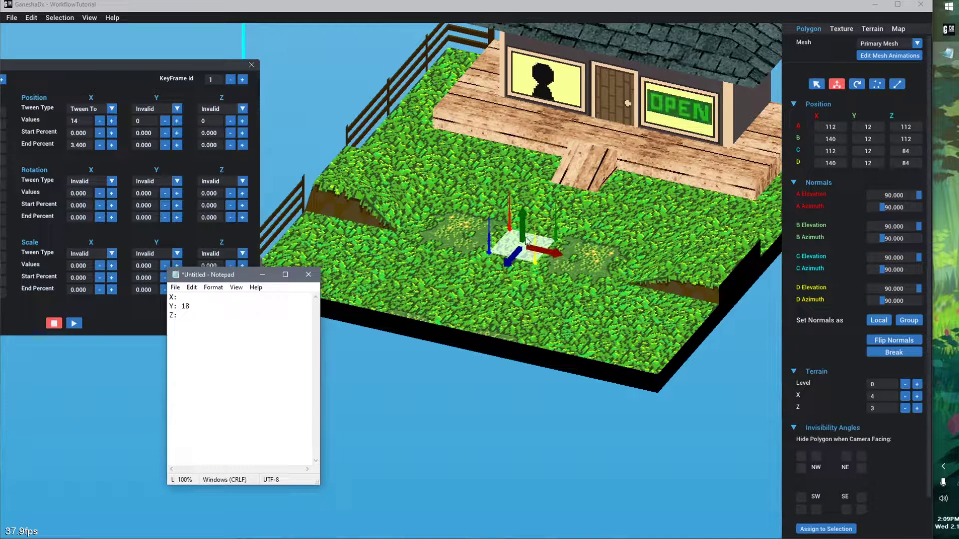
pyautogui.moveTo(505, 252); pyautogui.dragTo(524, 216)
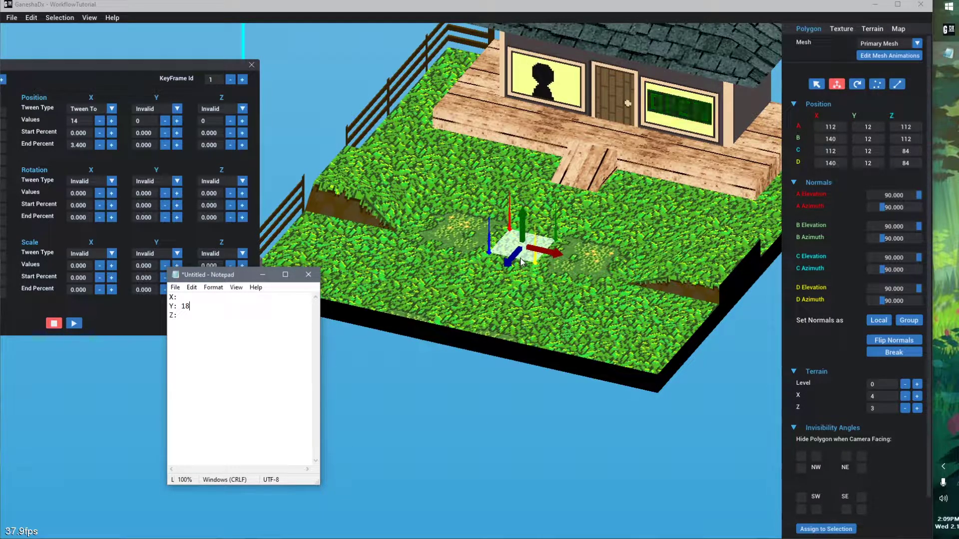
# Calculate the tile's centre X in Calculator as (140 - 112) / 2 + 112 and record X: 126 in the Notepad note
pyautogui.press('XF86Calculator')
pyautogui.moveTo(636, 177); pyautogui.dragTo(669, 205)
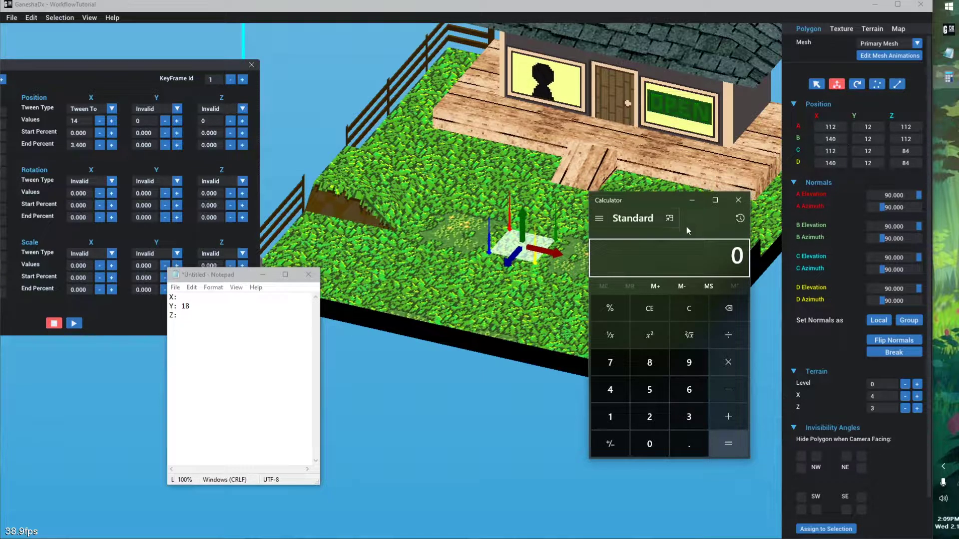
pyautogui.click(682, 252)
pyautogui.write('140 ')
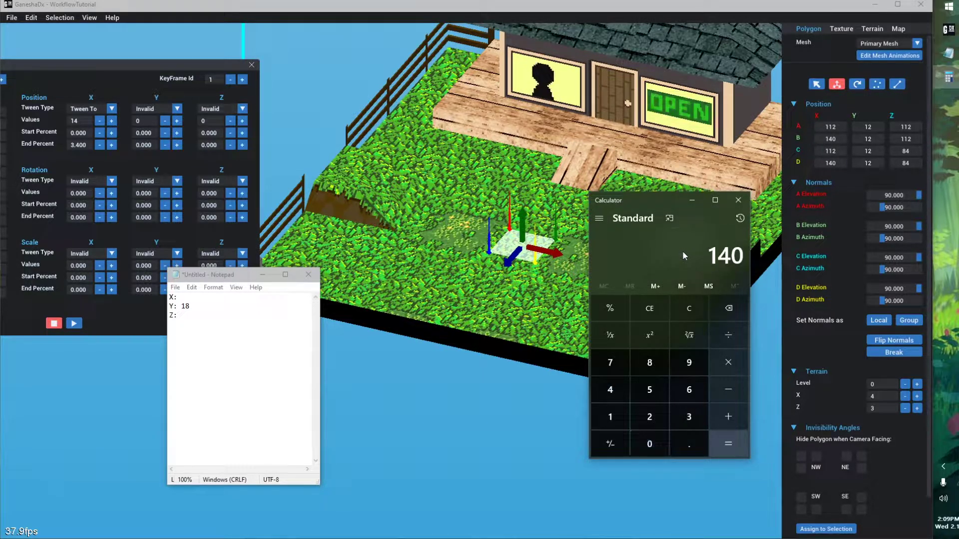
pyautogui.write('- 112')
pyautogui.press('Return')
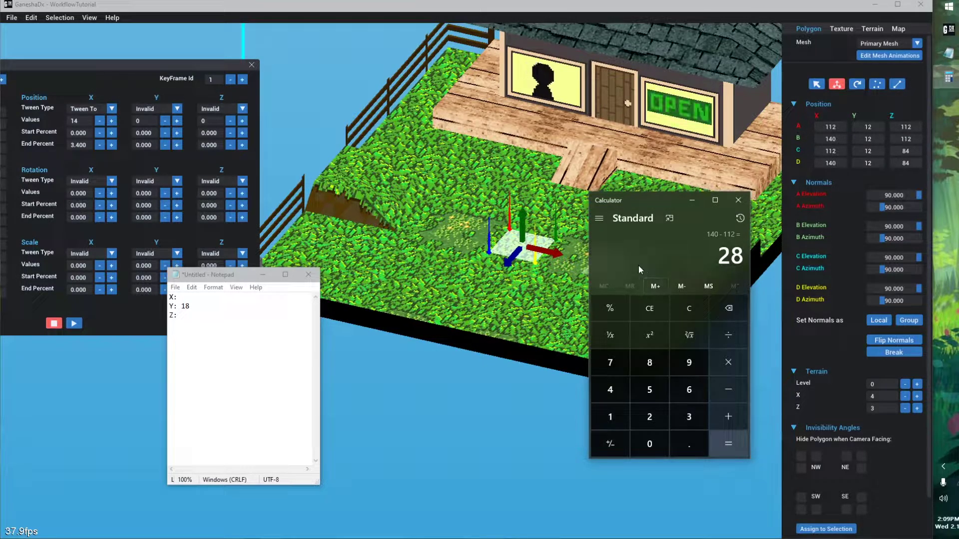
pyautogui.write('/2')
pyautogui.press('Return')
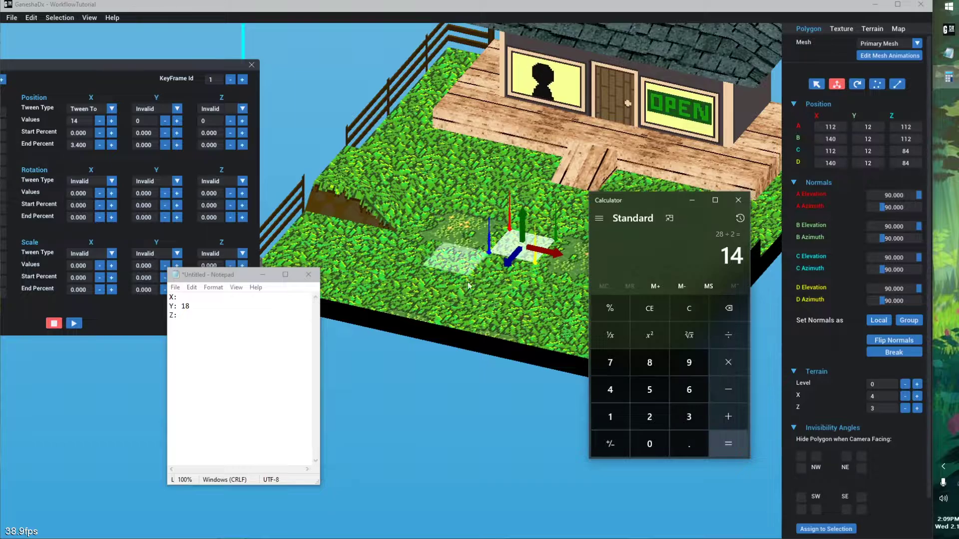
pyautogui.write('+112')
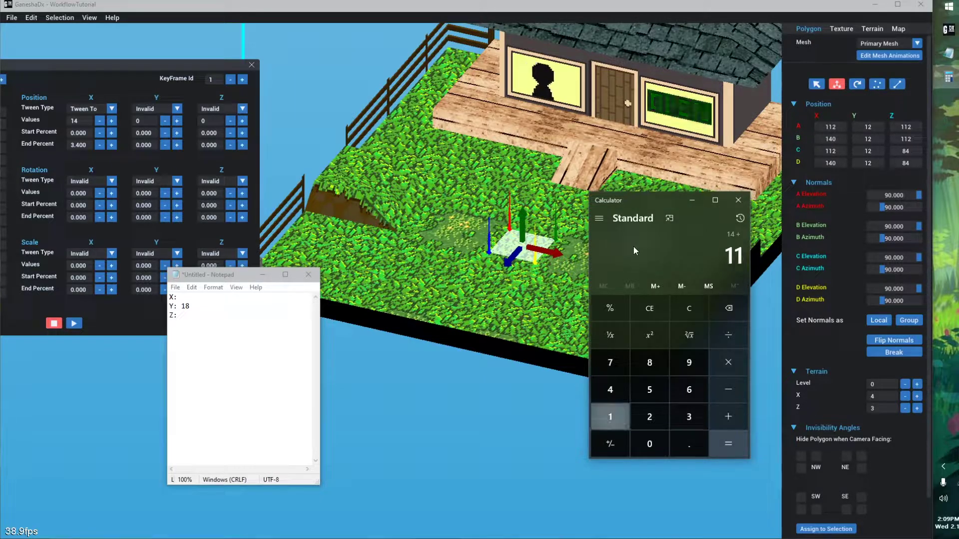
pyautogui.press('Return')
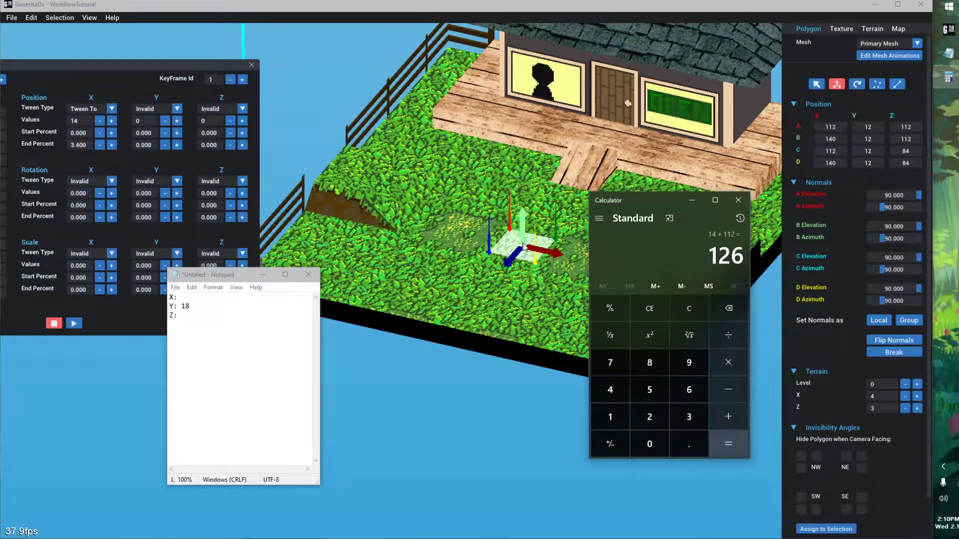
pyautogui.click(233, 300)
pyautogui.write('126')
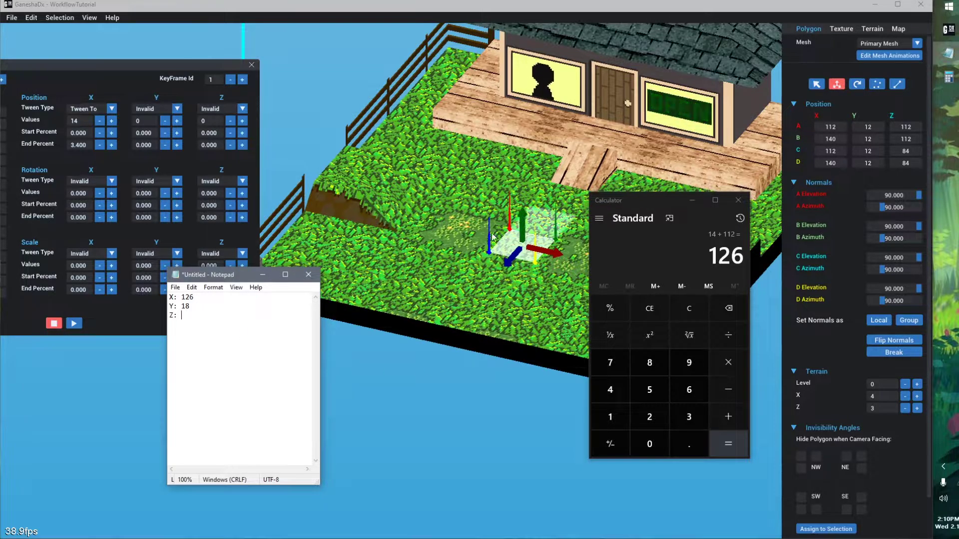
# Calculate the tile's centre Z in Calculator as (112 - 84) / 2 + 84 and record Z: 98 in the Notepad note
pyautogui.click(649, 244)
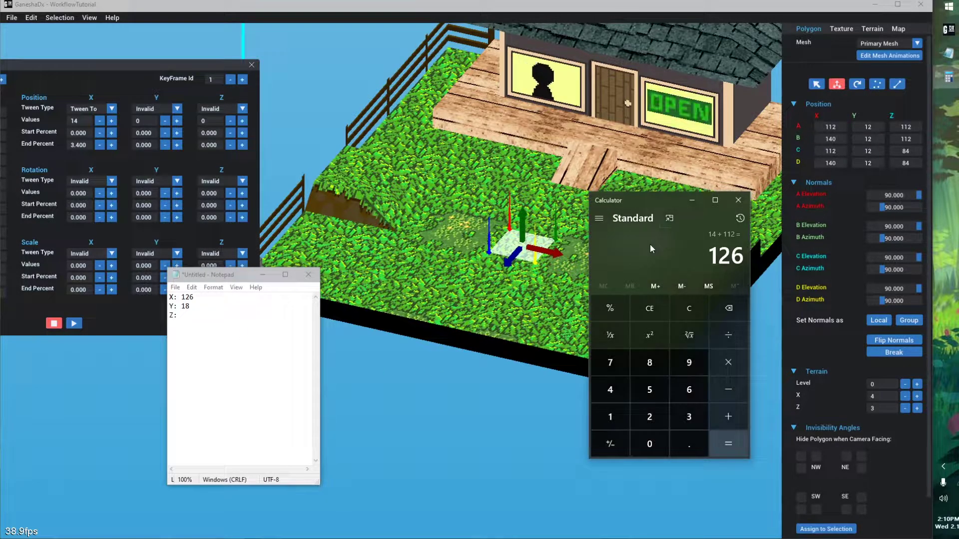
pyautogui.write('112')
pyautogui.press('-')
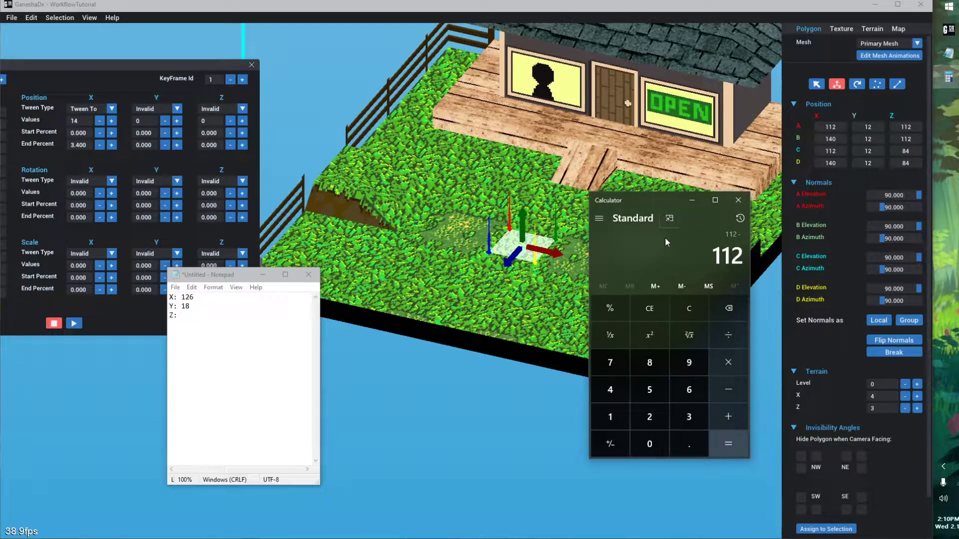
pyautogui.write('84')
pyautogui.press('Return')
pyautogui.press('/')
pyautogui.write('2')
pyautogui.press('Return')
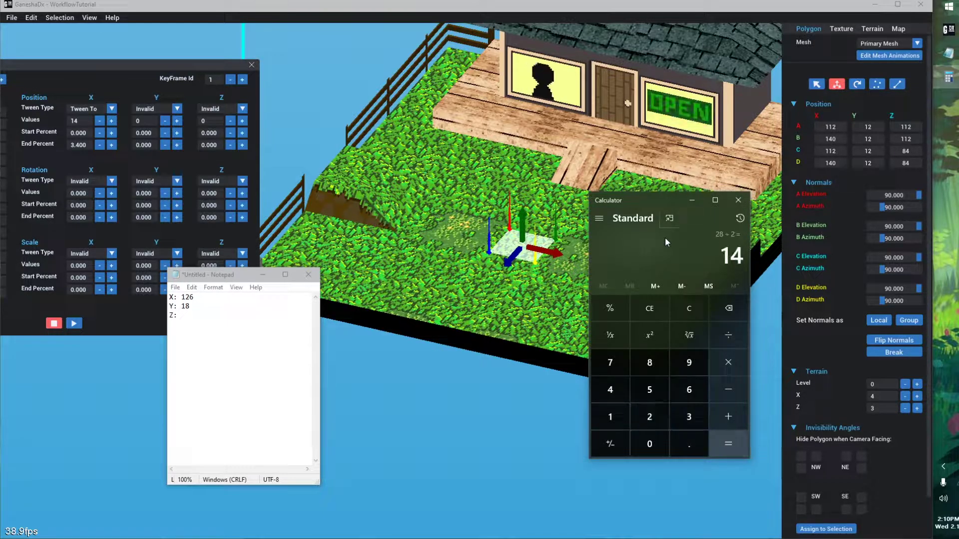
pyautogui.press('+')
pyautogui.write('84')
pyautogui.press('Return')
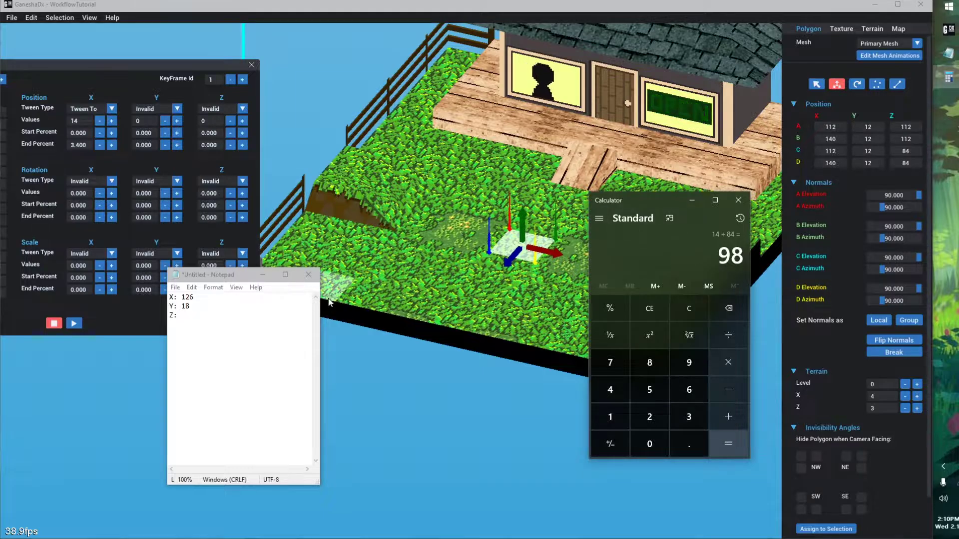
pyautogui.click(231, 342)
pyautogui.write('98')
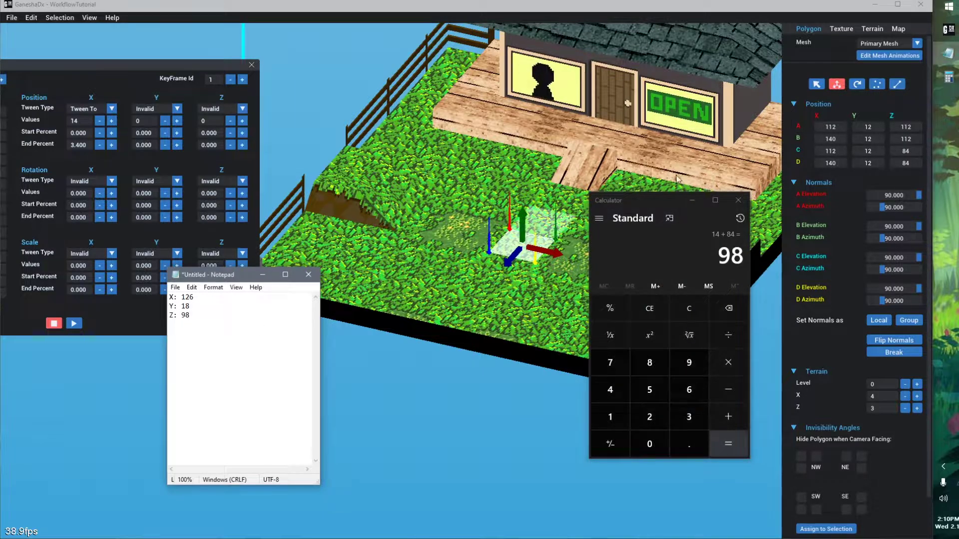
# Close Calculator and arrange the Mesh Animations window and the coordinate note so both are visible beside the gem mesh
pyautogui.click(739, 201)
pyautogui.click(739, 201)
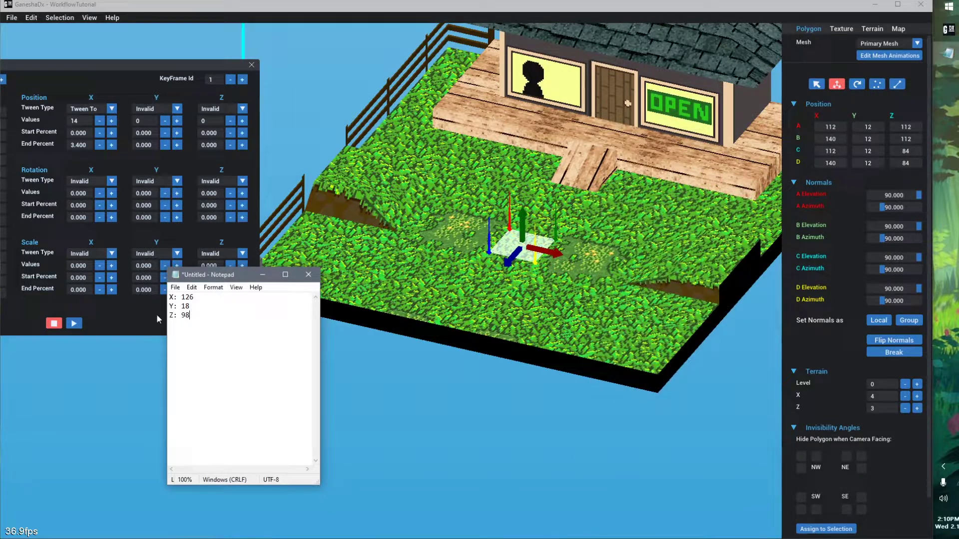
pyautogui.click(436, 378)
pyautogui.moveTo(138, 65); pyautogui.dragTo(618, 104)
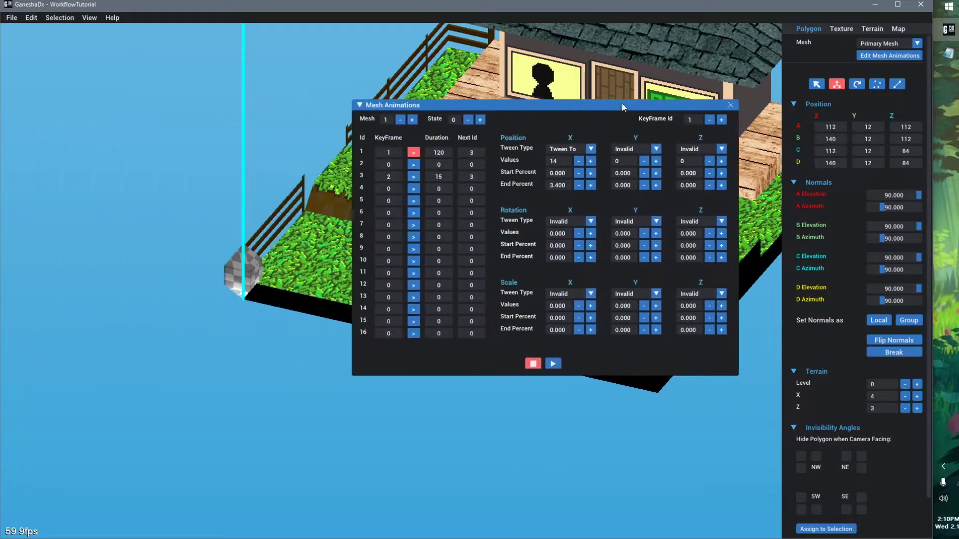
pyautogui.hotkey('alt', 'Tab')
pyautogui.moveTo(220, 274); pyautogui.dragTo(74, 51)
pyautogui.moveTo(265, 391); pyautogui.dragTo(287, 402, button='middle')
pyautogui.scroll(1, 271, 326)
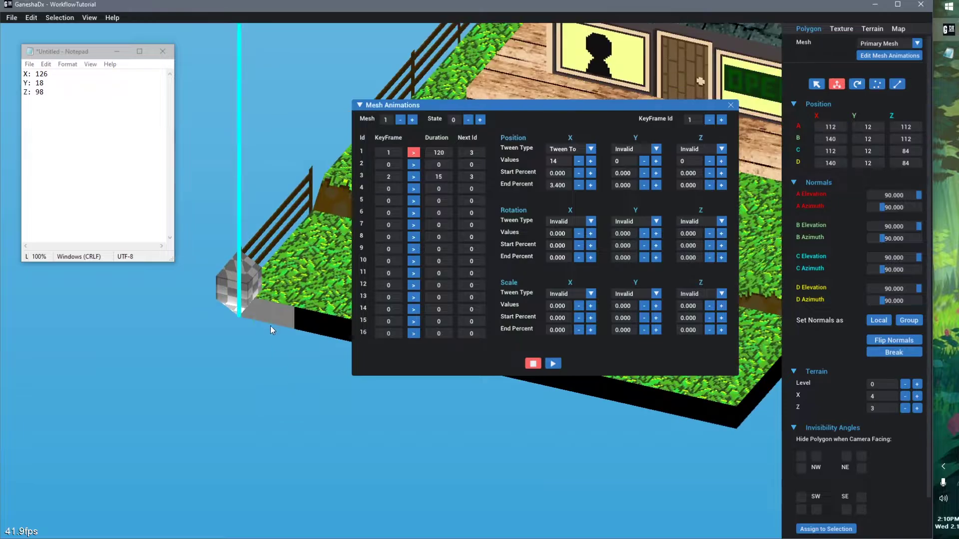
pyautogui.moveTo(271, 325); pyautogui.dragTo(284, 341, button='middle')
pyautogui.scroll(1, 283, 341)
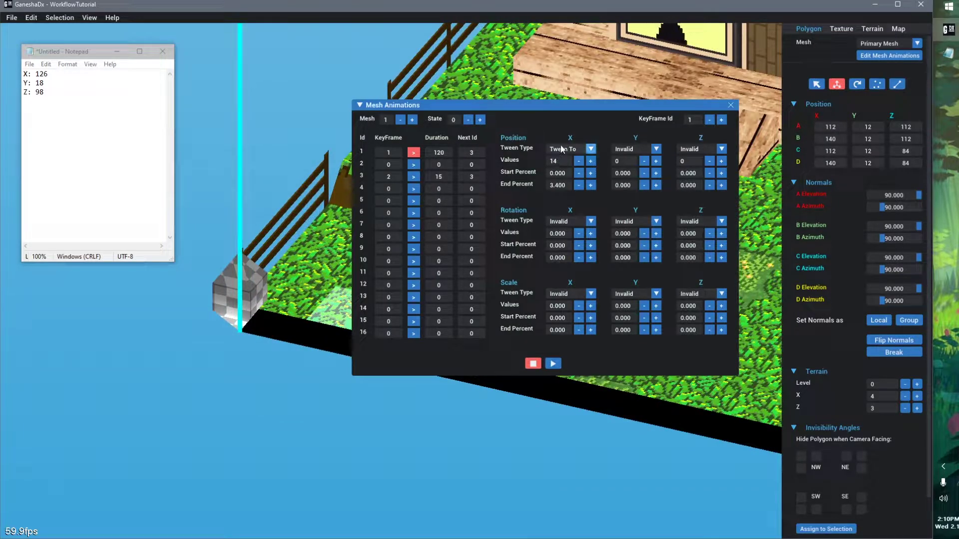
# Set keyframe 1's position to X 126, Y 18 and Z 98, with tween type Tween To on all axes
pyautogui.doubleClick(561, 162)
pyautogui.write('126')
pyautogui.click(631, 161)
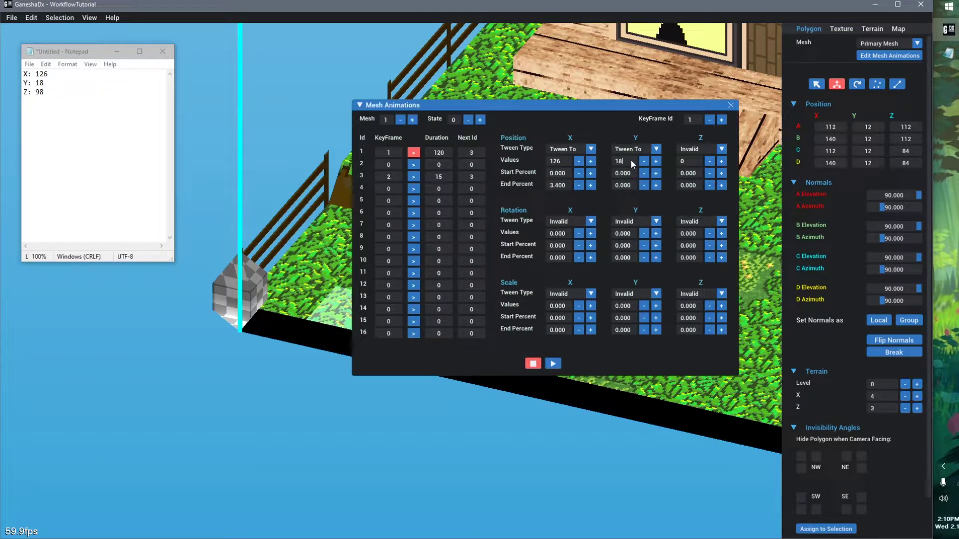
pyautogui.click(704, 146)
pyautogui.click(699, 161)
# Set keyframe 1's rotation tween type to Tween By on the X, Y and Z axes
pyautogui.click(569, 223)
pyautogui.click(563, 242)
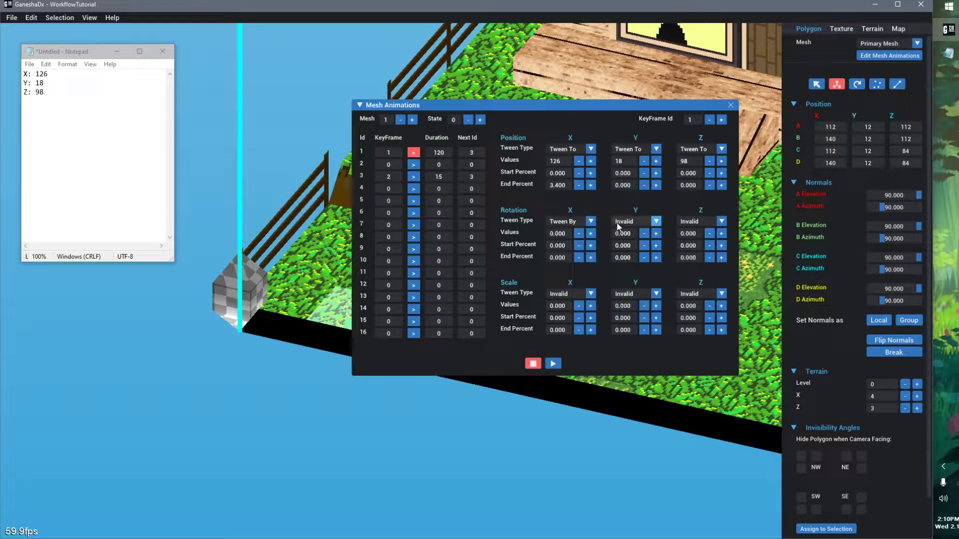
pyautogui.click(652, 221)
pyautogui.click(628, 243)
pyautogui.click(691, 222)
pyautogui.click(689, 243)
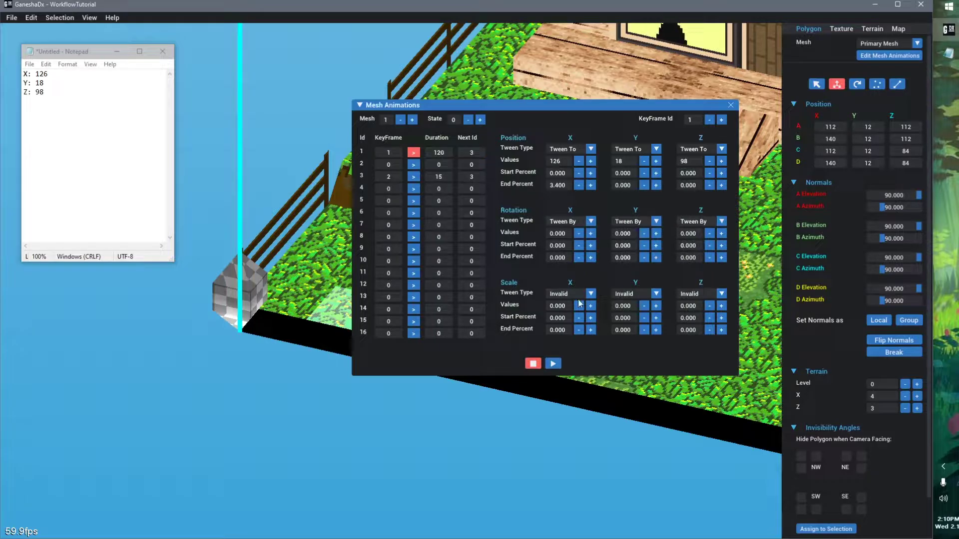
# Set keyframe 1's scale tween type to Tween By on the X, Y and Z axes
pyautogui.click(556, 295)
pyautogui.click(572, 315)
pyautogui.click(630, 294)
pyautogui.click(637, 317)
pyautogui.click(692, 296)
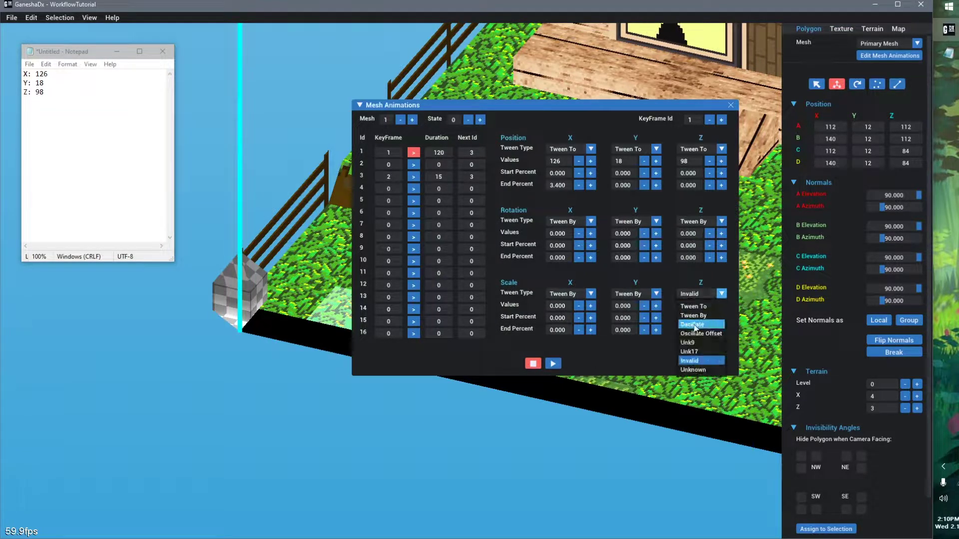
pyautogui.click(689, 316)
# Deselect the grass tile and close the Notepad note without saving it
pyautogui.click(559, 436)
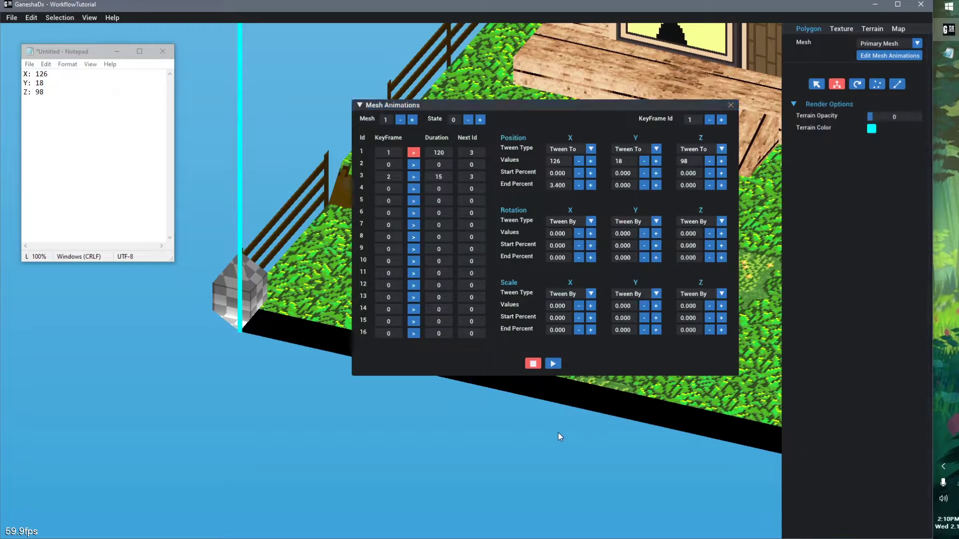
pyautogui.click(163, 51)
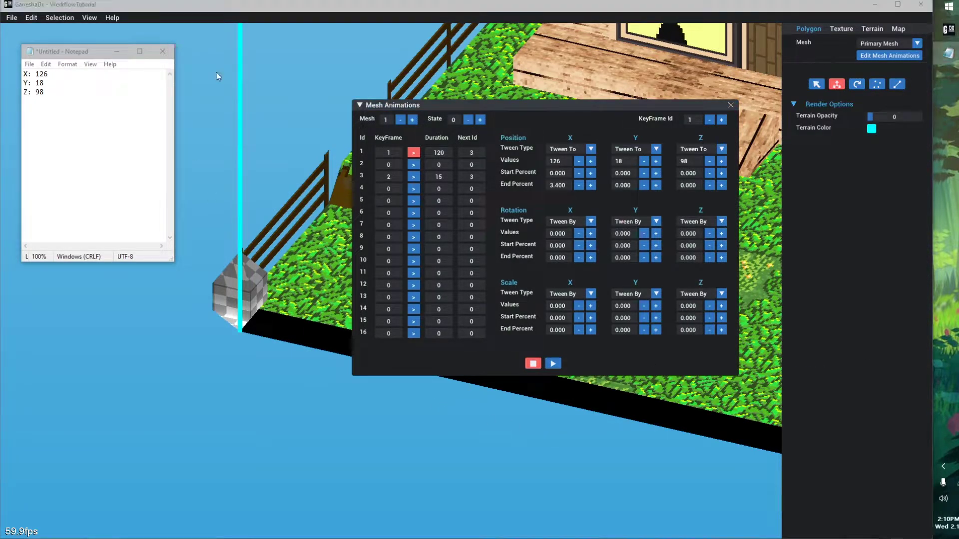
pyautogui.click(113, 176)
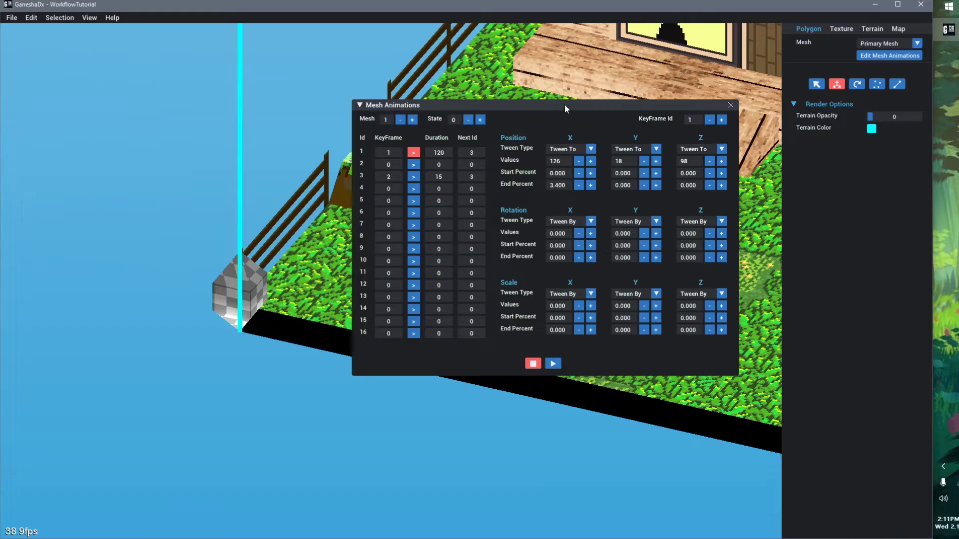
# Move the Mesh Animations window clear of the map and play the mesh animation
pyautogui.moveTo(564, 104); pyautogui.dragTo(232, 101)
pyautogui.scroll(-5, 509, 234)
pyautogui.moveTo(509, 235); pyautogui.dragTo(573, 199, button='middle')
pyautogui.scroll(-2, 610, 206)
pyautogui.click(220, 360)
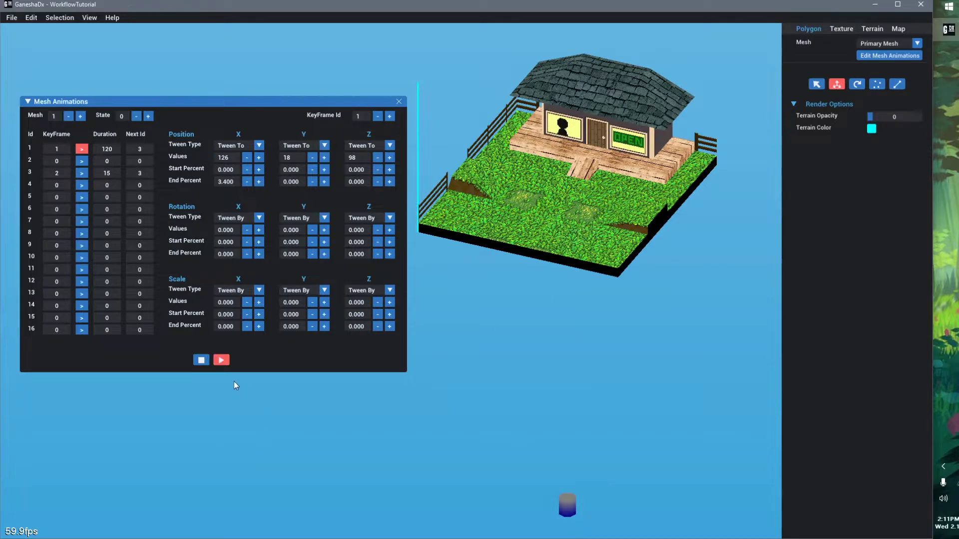
# Stop the mesh animation and move the Mesh Animations window away from the gem at the map's corner
pyautogui.click(201, 361)
pyautogui.scroll(6, 568, 305)
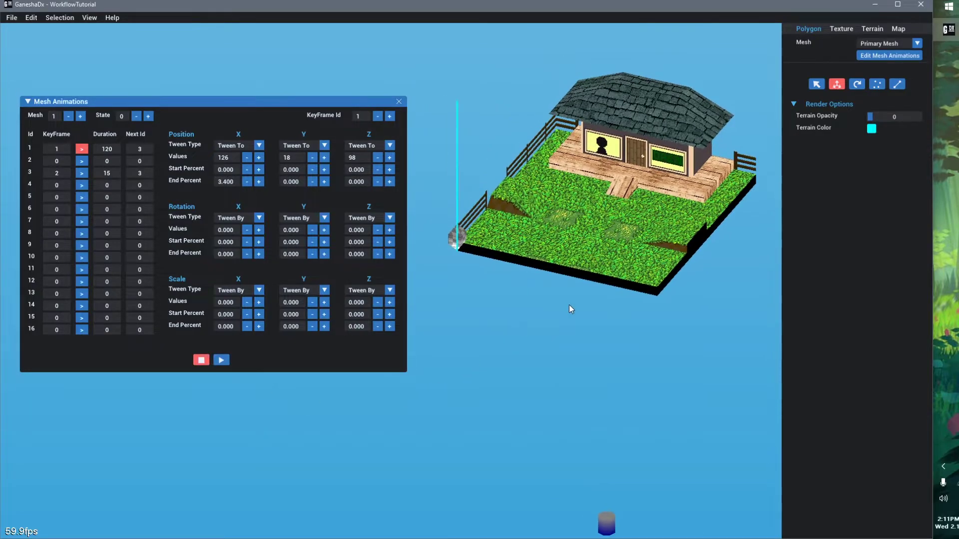
pyautogui.scroll(-3, 534, 364)
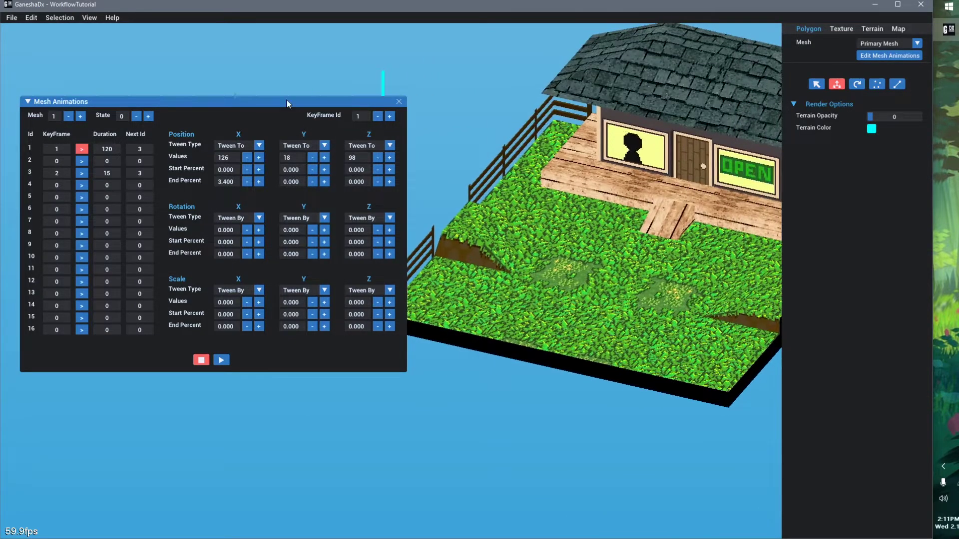
pyautogui.moveTo(294, 101); pyautogui.dragTo(636, 94)
pyautogui.moveTo(542, 432); pyautogui.dragTo(372, 414, button='middle')
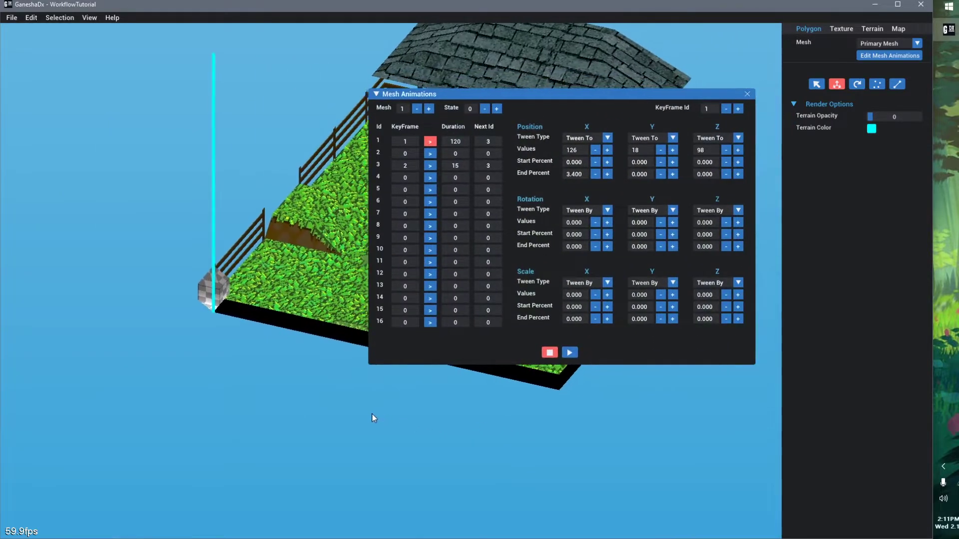
pyautogui.scroll(4, 310, 323)
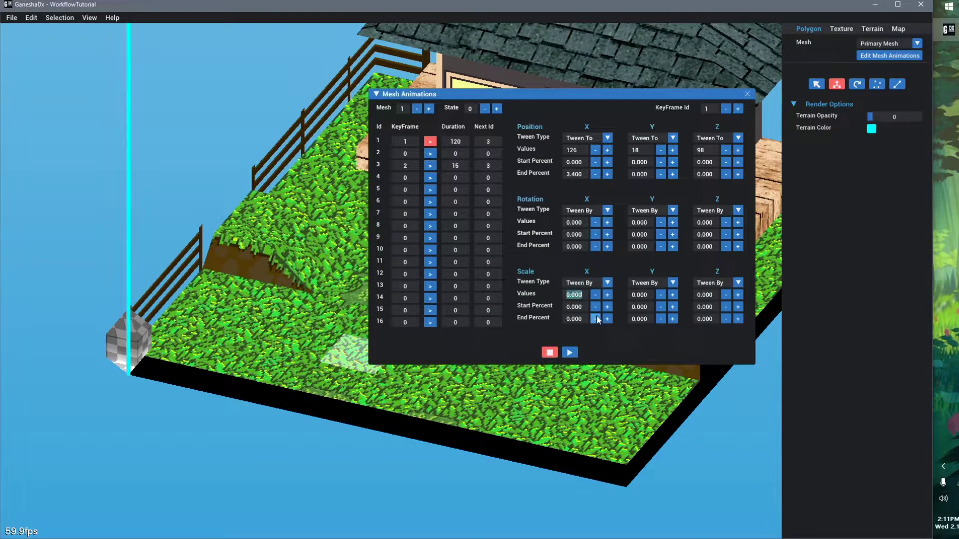
# Set keyframe 1's scale values to 1.000 on the X, Y and Z axes and play the mesh animation
pyautogui.click(640, 295)
pyautogui.moveTo(589, 92); pyautogui.dragTo(766, 97)
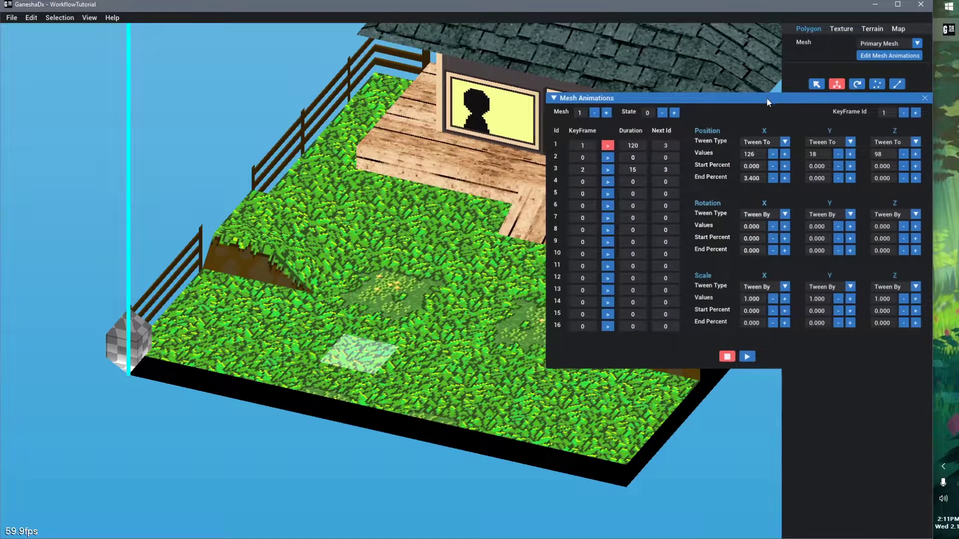
pyautogui.click(746, 356)
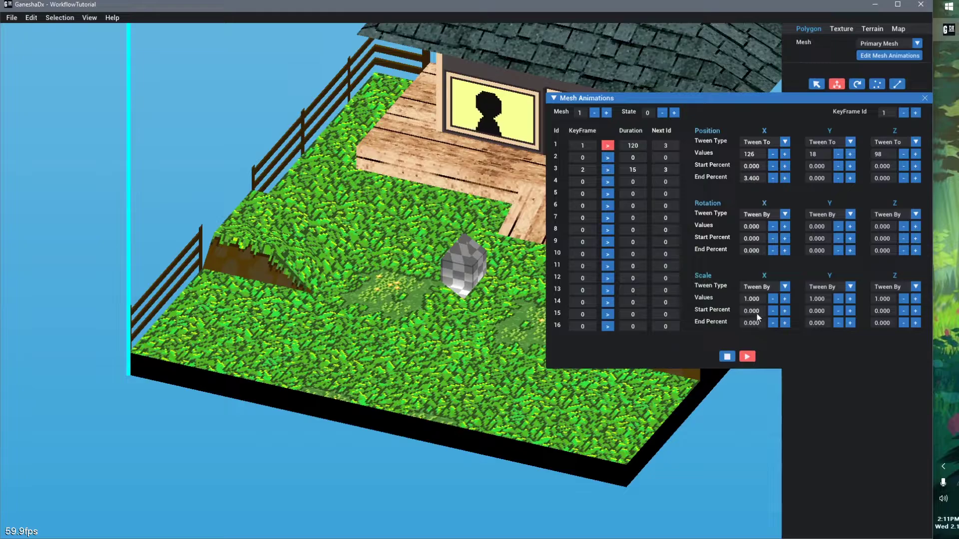
# Set keyframe 1's scale tween type to Tween To on the X, Y and Z axes and replay the animation
pyautogui.click(767, 284)
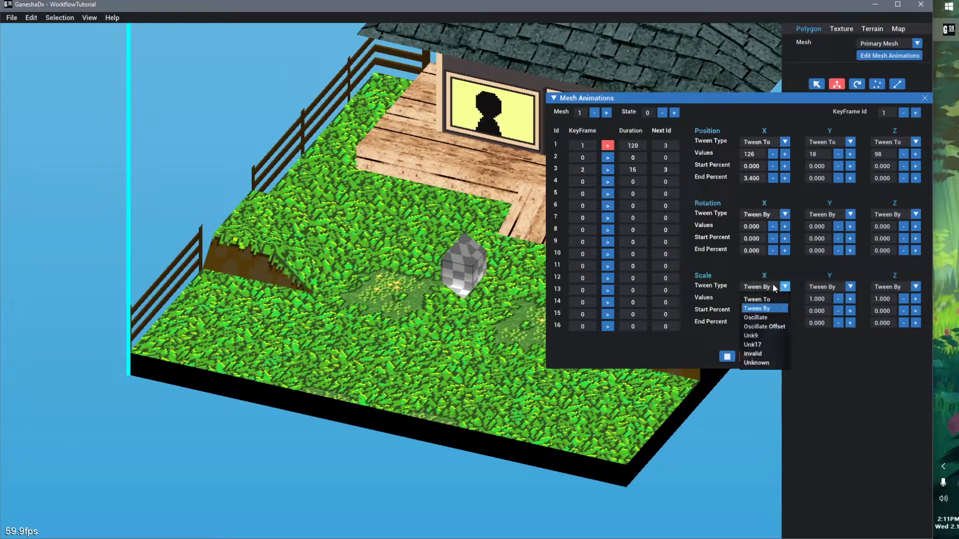
pyautogui.click(757, 299)
pyautogui.click(821, 288)
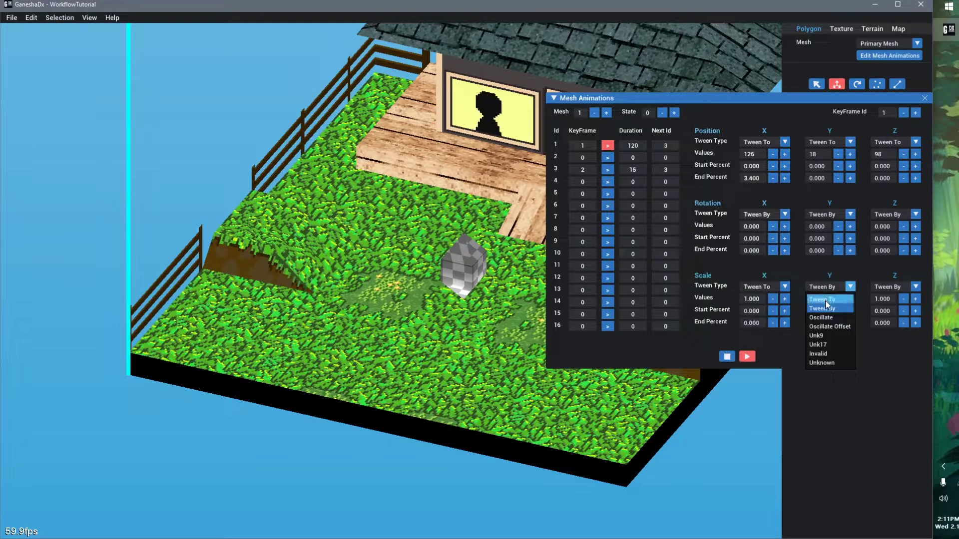
pyautogui.click(822, 298)
pyautogui.click(881, 286)
pyautogui.click(884, 300)
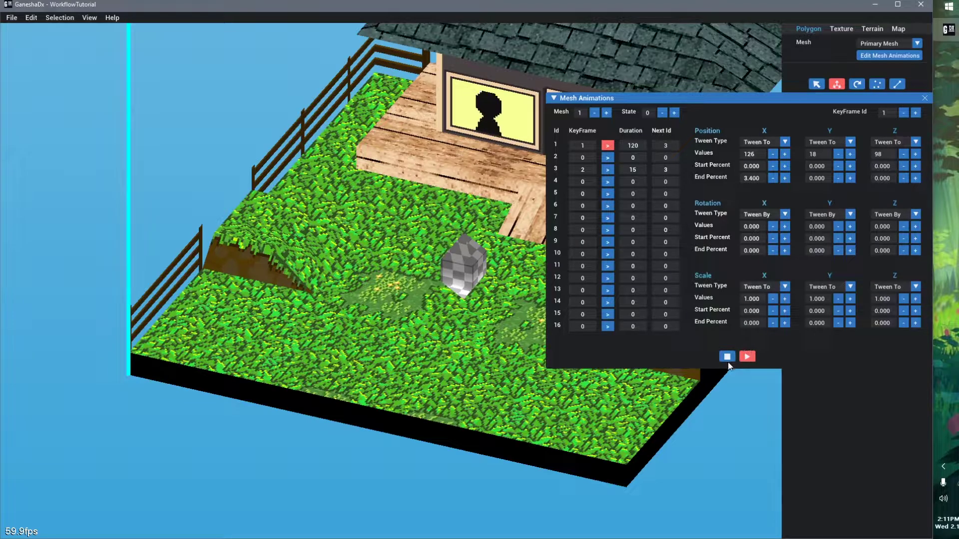
pyautogui.click(746, 358)
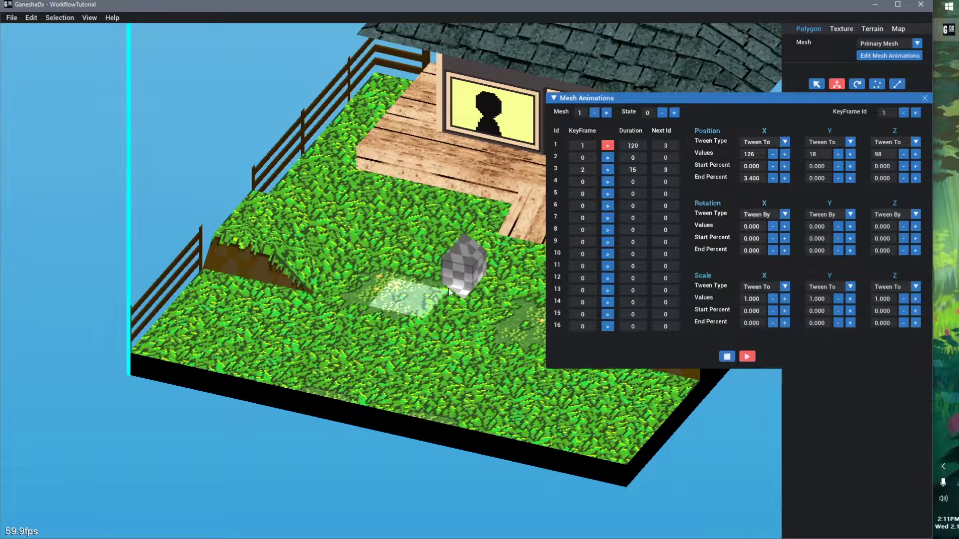
# Examine the gem's placement over the grass tile up close and from several angles
pyautogui.moveTo(465, 383); pyautogui.dragTo(475, 365, button='middle')
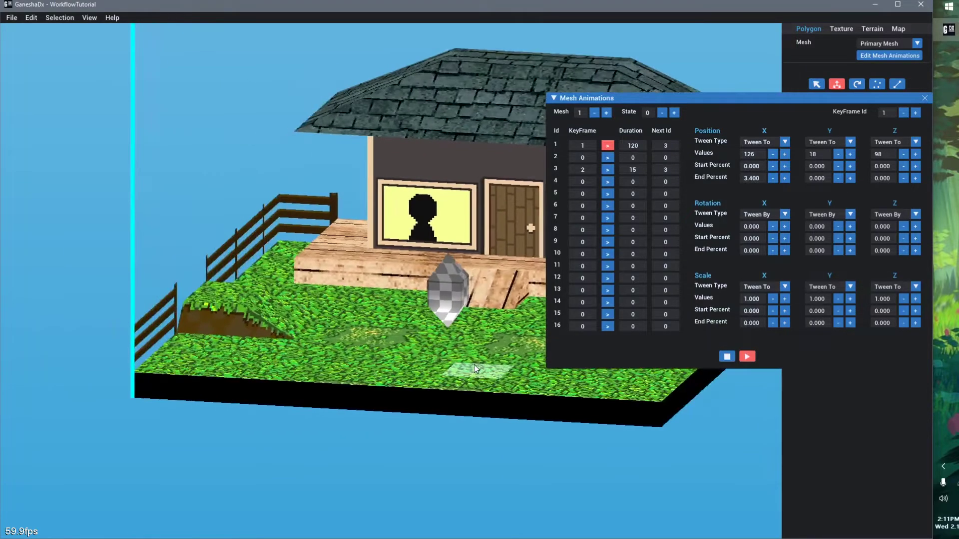
pyautogui.scroll(5, 475, 349)
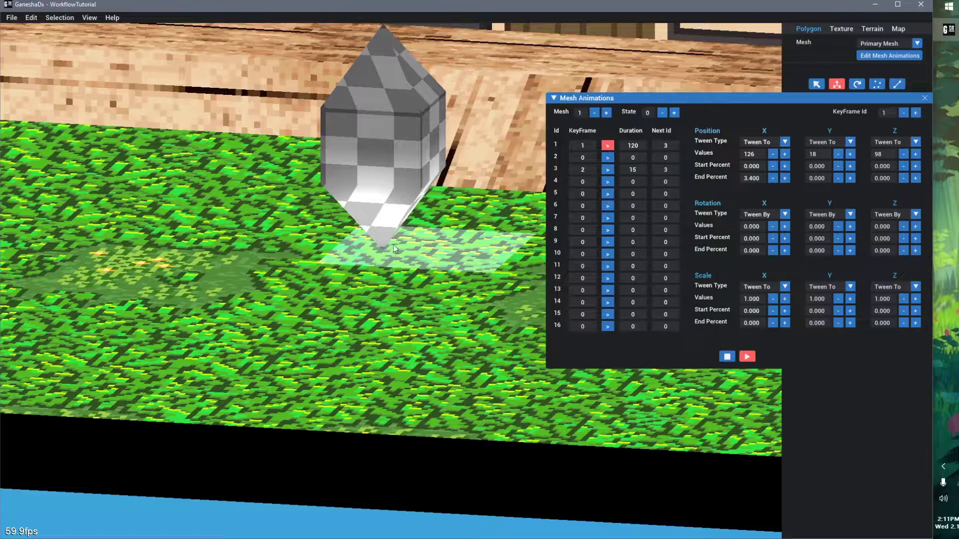
pyautogui.scroll(-4, 417, 349)
pyautogui.scroll(5, 397, 342)
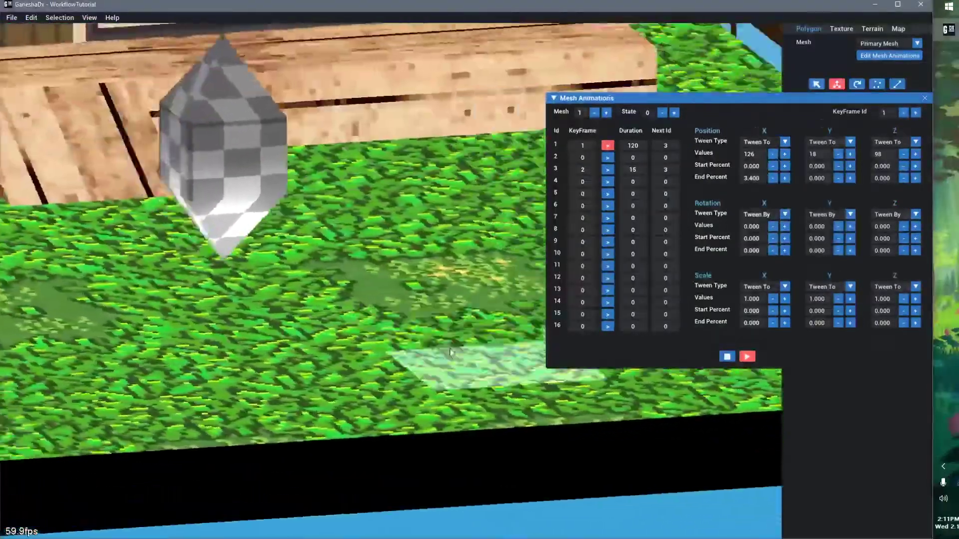
pyautogui.moveTo(450, 353); pyautogui.dragTo(309, 343, button='middle')
pyautogui.scroll(-4, 325, 340)
pyautogui.moveTo(439, 331); pyautogui.dragTo(411, 368, button='middle')
pyautogui.scroll(-4, 399, 344)
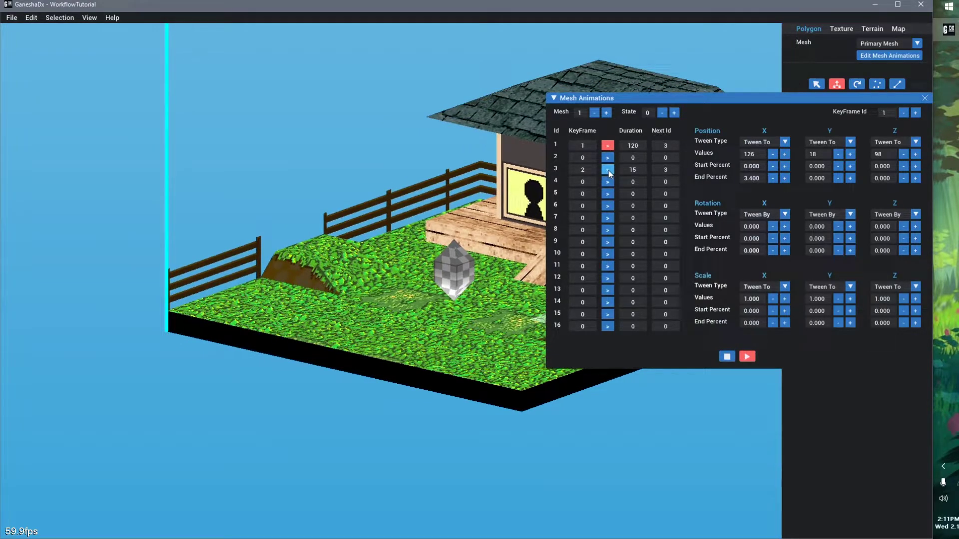
# Try assigning keyframe 68 to frame 5, view that keyframe, and reset the frame's keyframe to 0
pyautogui.click(611, 171)
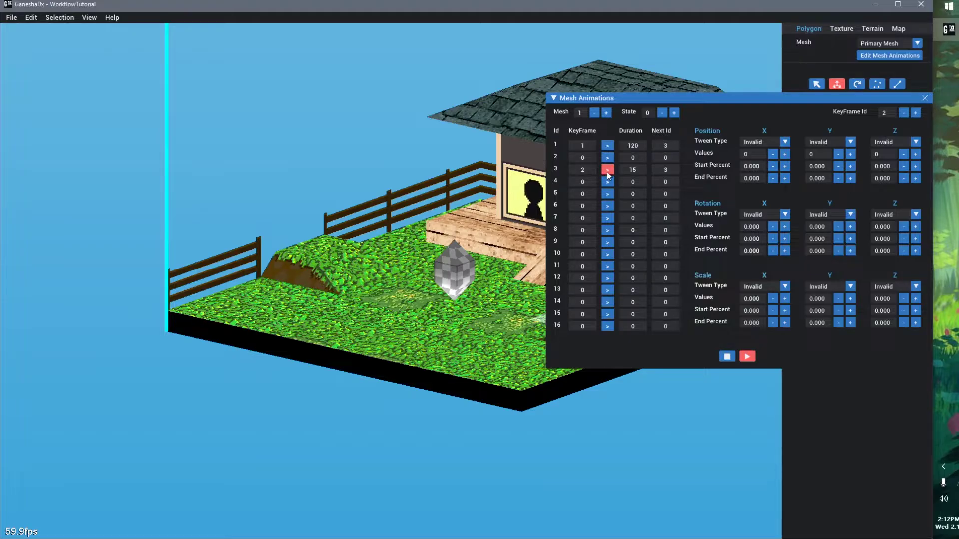
pyautogui.doubleClick(593, 195)
pyautogui.write('68')
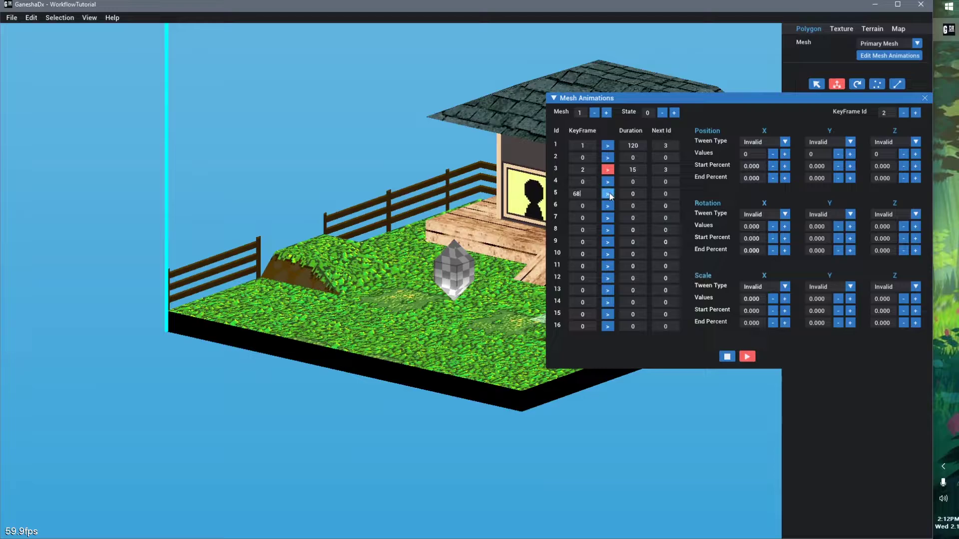
pyautogui.click(607, 194)
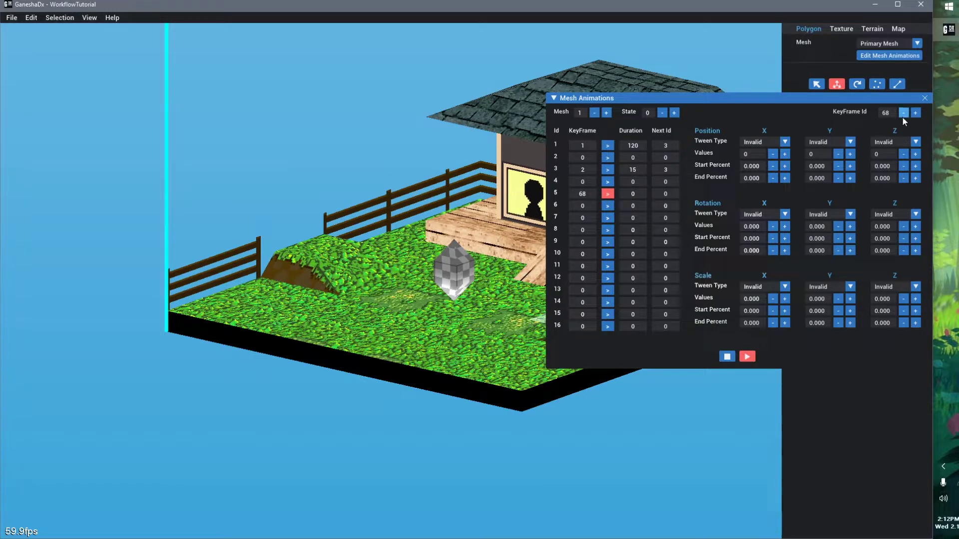
pyautogui.doubleClick(580, 195)
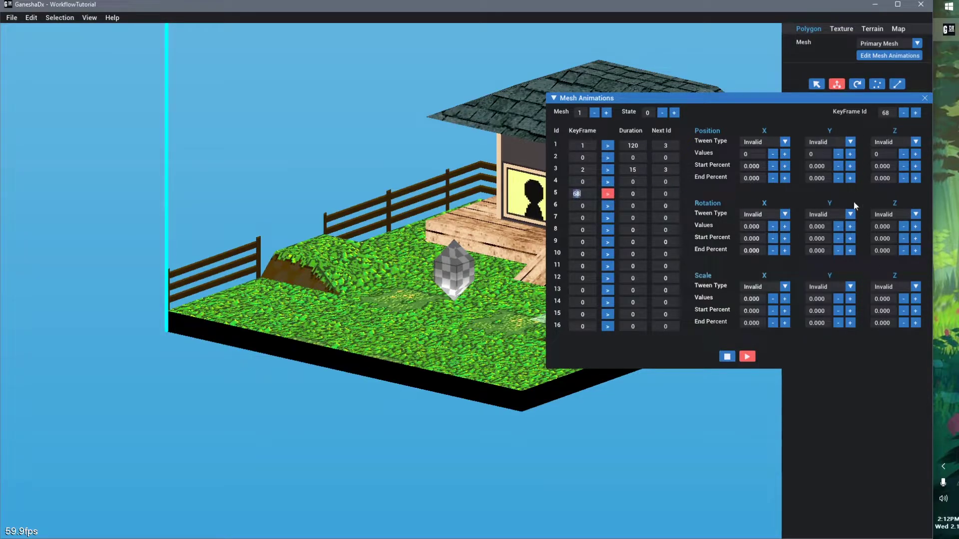
pyautogui.write('0')
# Open keyframe 2, stop the animation, and set the position tween type to Tween By on the X, Y and Z axes
pyautogui.click(608, 170)
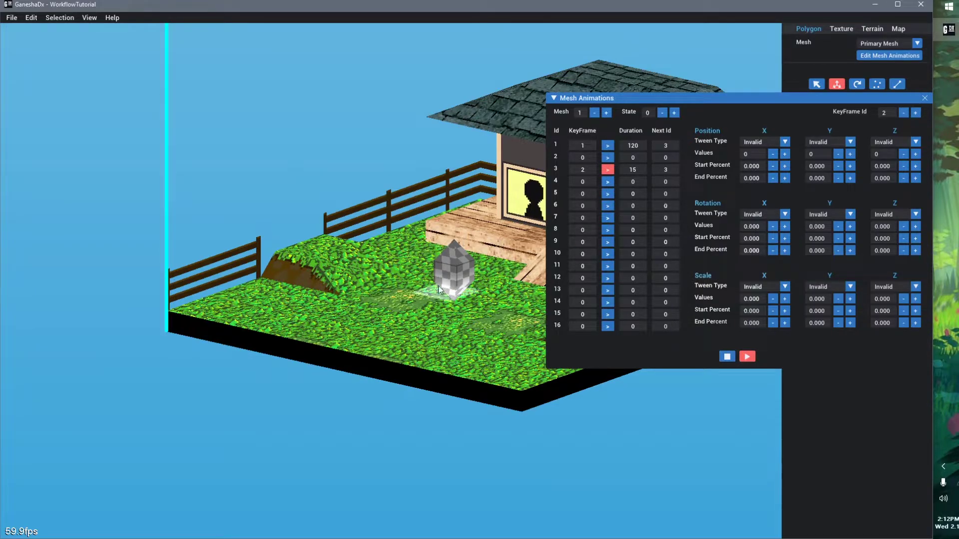
pyautogui.click(727, 357)
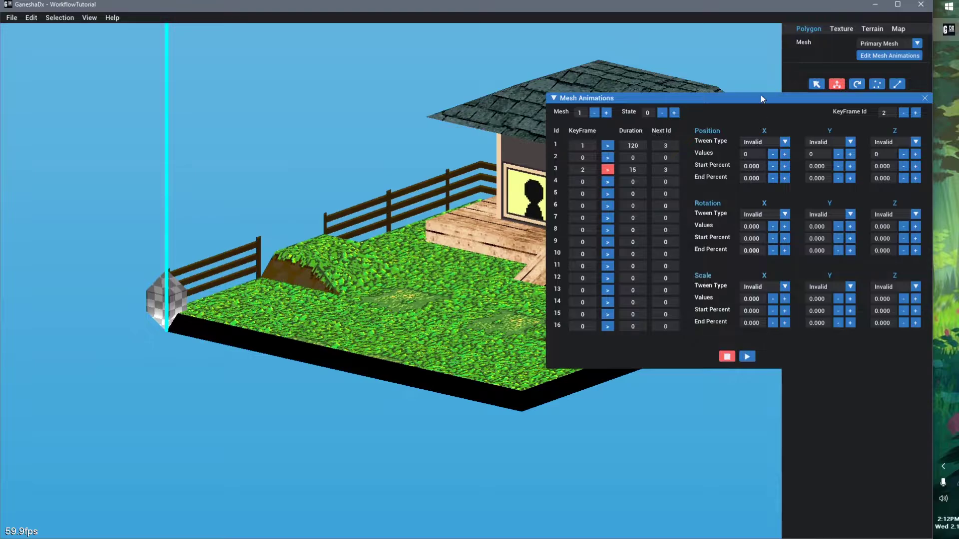
pyautogui.moveTo(760, 95); pyautogui.dragTo(578, 101)
pyautogui.click(581, 149)
pyautogui.click(582, 177)
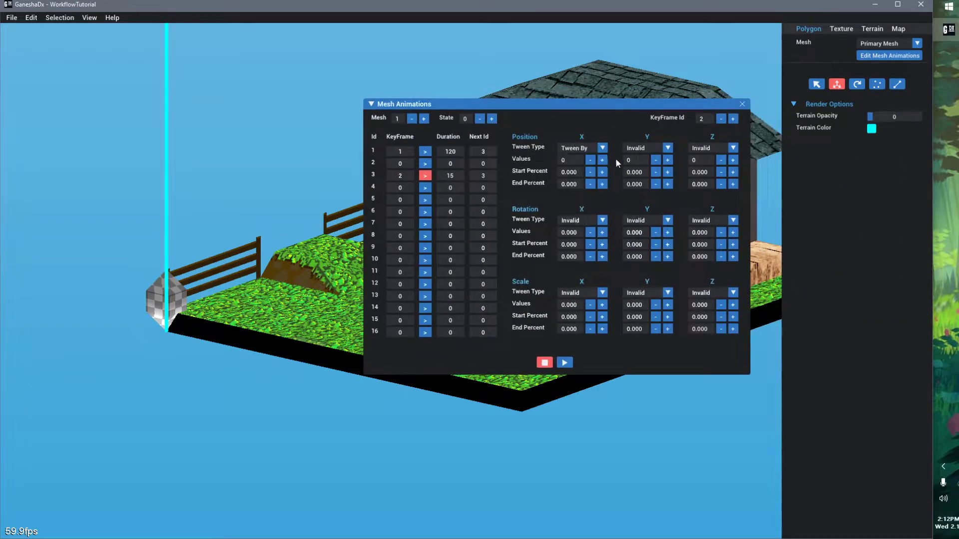
pyautogui.click(643, 148)
pyautogui.click(649, 174)
pyautogui.click(709, 147)
pyautogui.click(705, 171)
# Set keyframe 2's rotation tween type to Tween By on the X, Y and Z axes
pyautogui.click(579, 221)
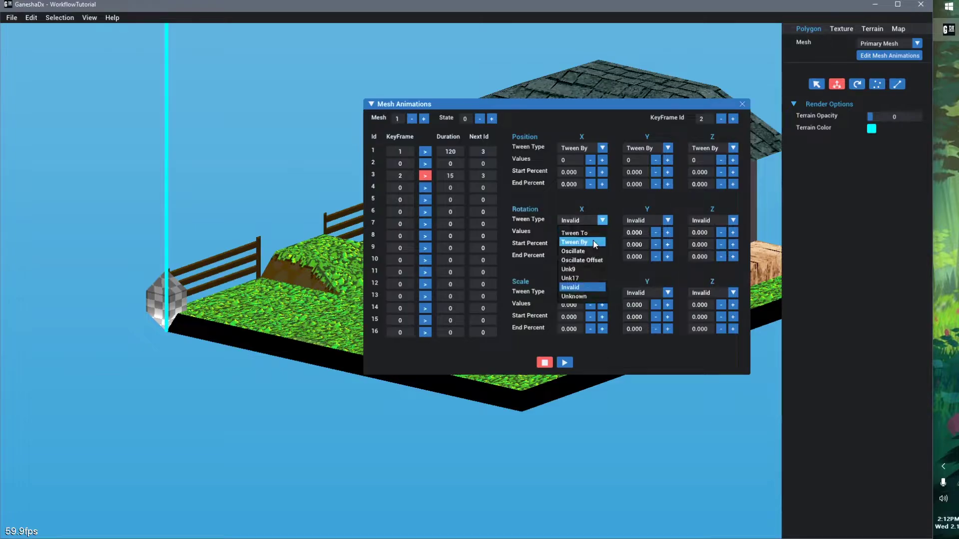
pyautogui.click(576, 246)
pyautogui.click(645, 220)
pyautogui.click(644, 246)
pyautogui.click(709, 220)
pyautogui.click(708, 247)
# Set keyframe 2's scale tween type to Tween By on all three axes and its Y rotation value to 45
pyautogui.click(571, 293)
pyautogui.click(574, 319)
pyautogui.click(642, 292)
pyautogui.click(641, 319)
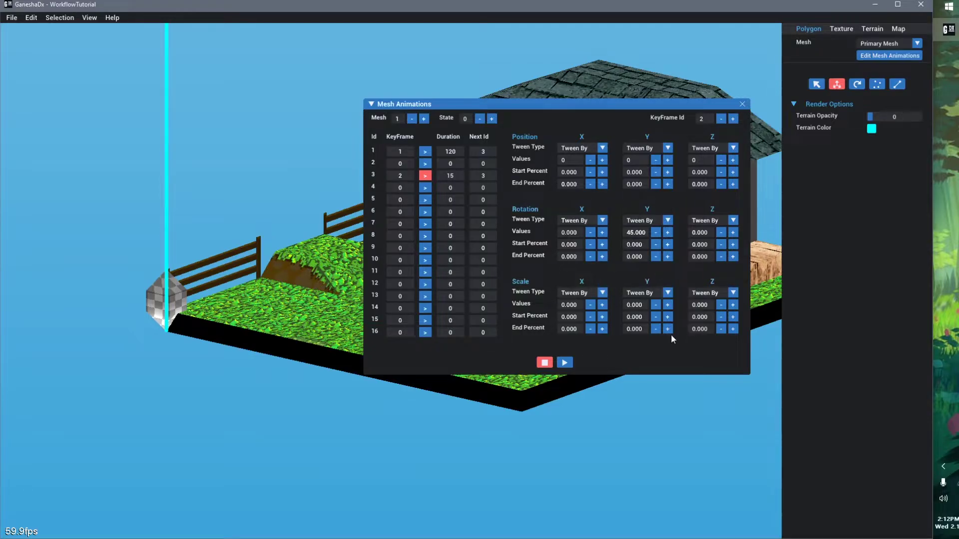
# Play the mesh animation with the window clear of the map and examine the gem's rotation from different angles
pyautogui.moveTo(304, 353); pyautogui.dragTo(227, 321, button='right')
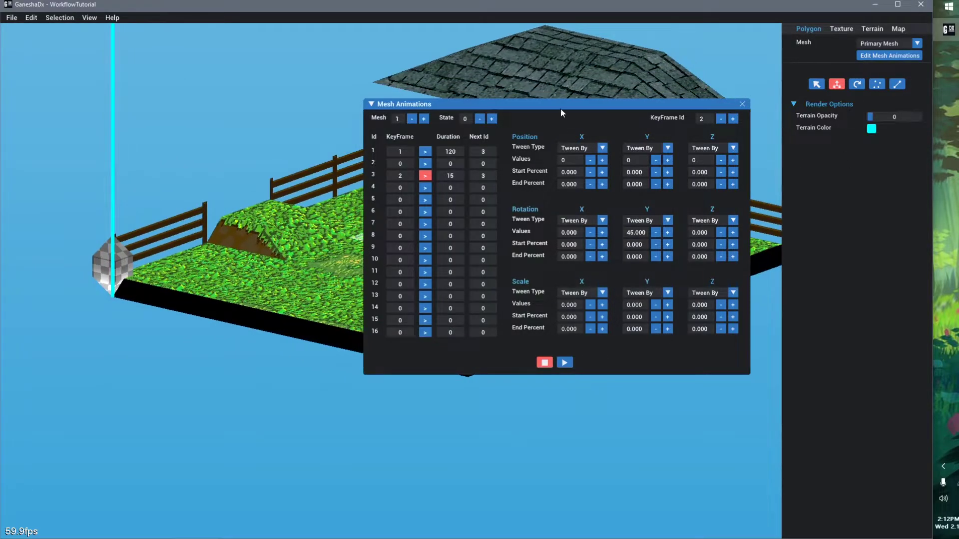
pyautogui.moveTo(580, 102); pyautogui.dragTo(774, 113)
pyautogui.click(758, 376)
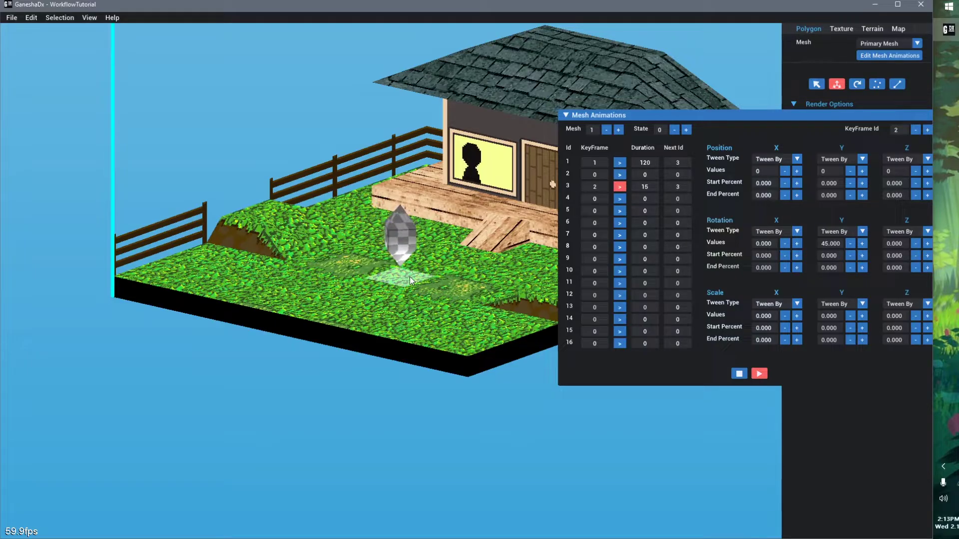
pyautogui.moveTo(400, 285); pyautogui.dragTo(452, 311, button='right')
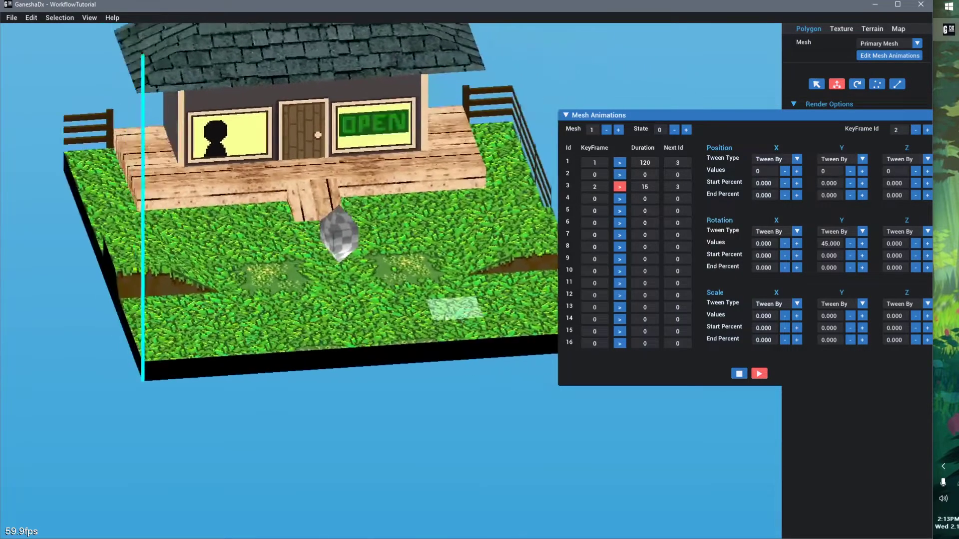
pyautogui.moveTo(412, 315); pyautogui.dragTo(440, 349, button='middle')
pyautogui.moveTo(439, 348); pyautogui.dragTo(447, 330, button='right')
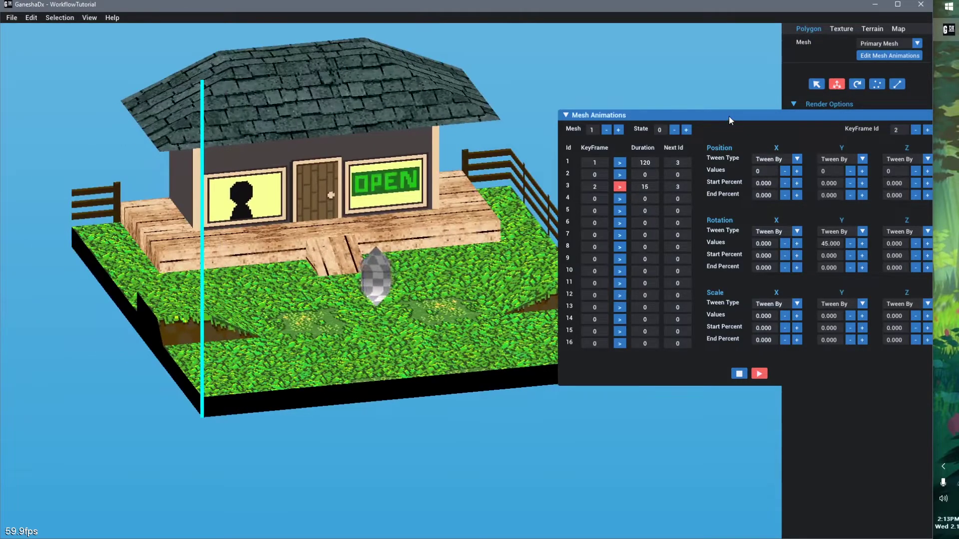
# Try Tween To as keyframe 2's X position tween type and restart the animation
pyautogui.moveTo(729, 116); pyautogui.dragTo(627, 112)
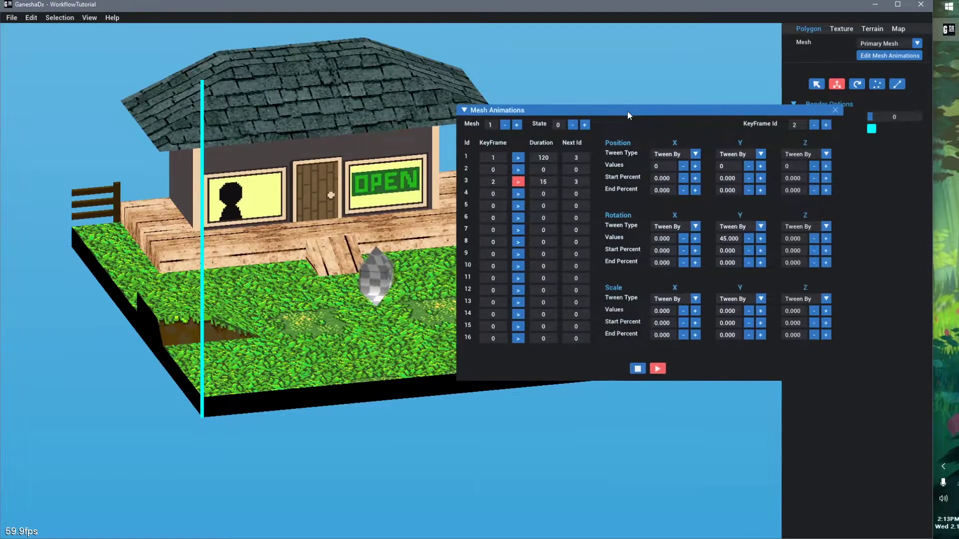
pyautogui.click(674, 155)
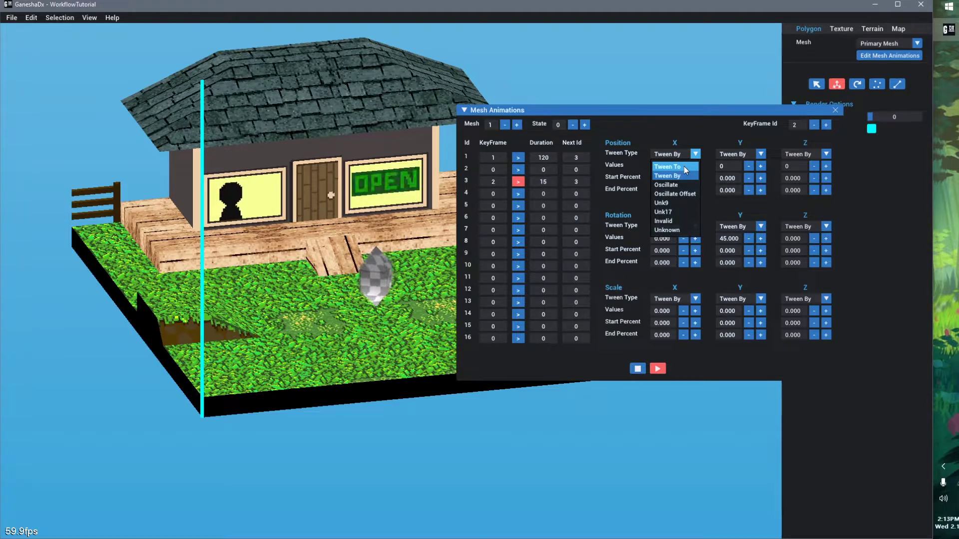
pyautogui.click(684, 168)
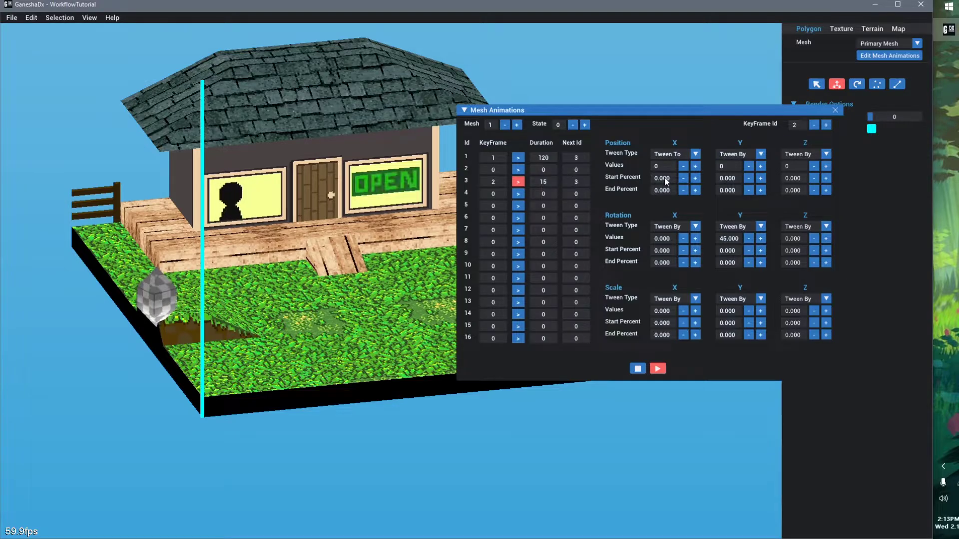
pyautogui.click(638, 371)
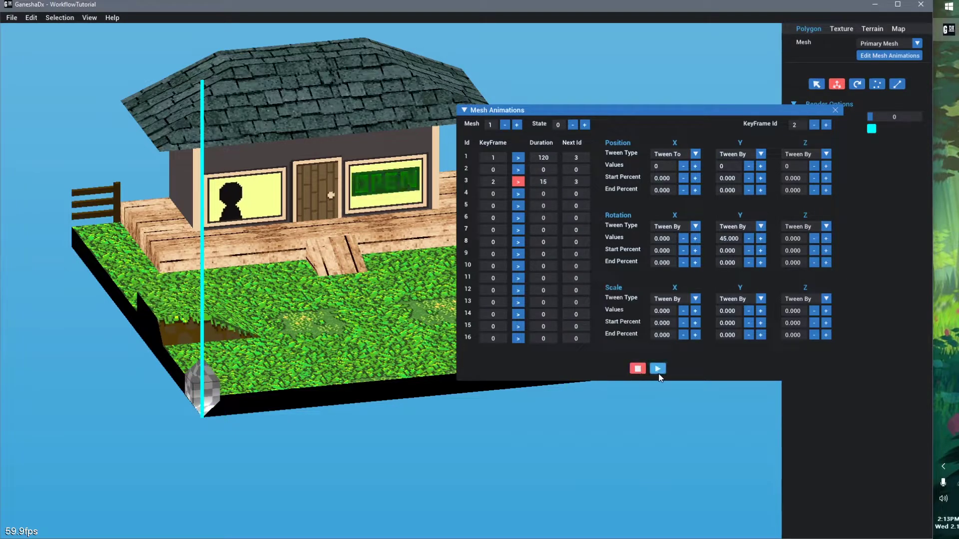
pyautogui.click(658, 370)
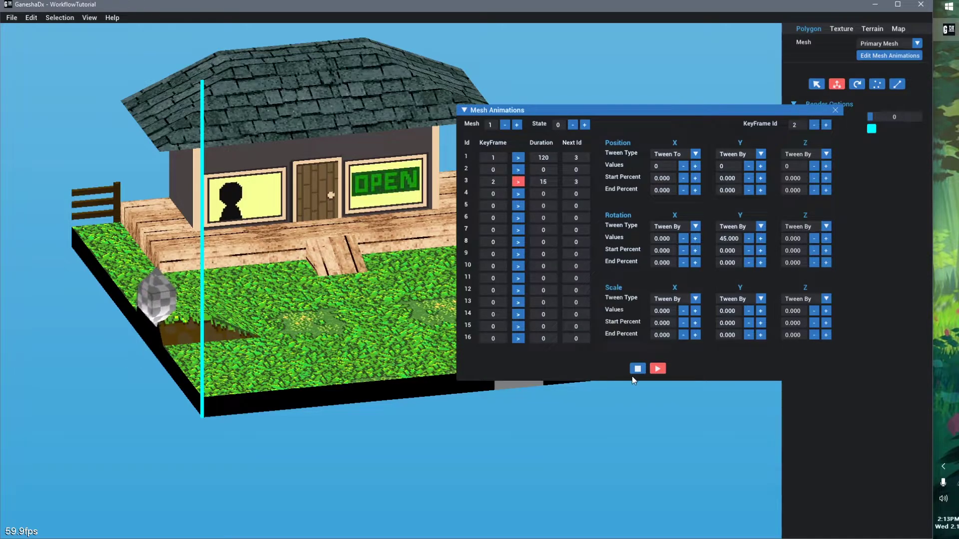
# With the animation stopped, restore keyframe 2's X position tween type to Tween By and open keyframe 1
pyautogui.click(637, 369)
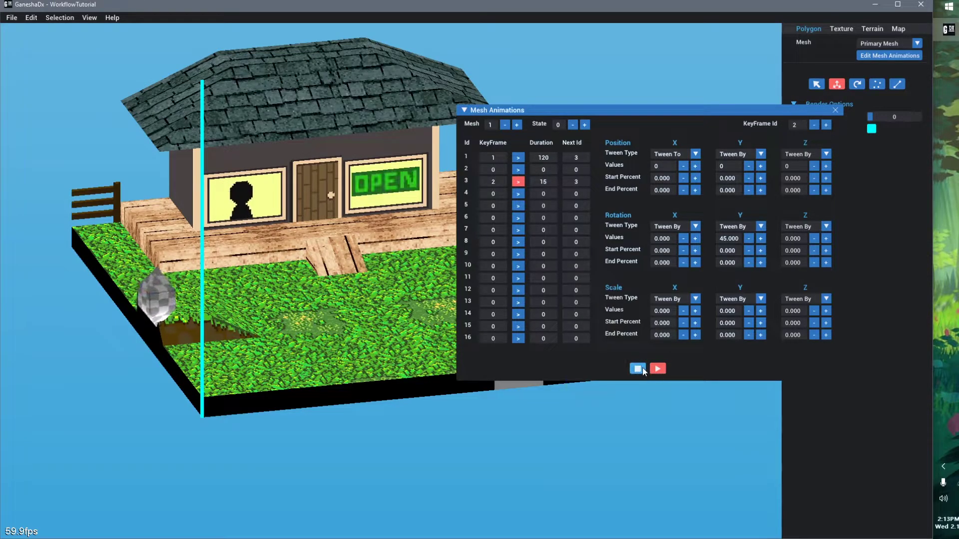
pyautogui.click(682, 153)
pyautogui.click(669, 172)
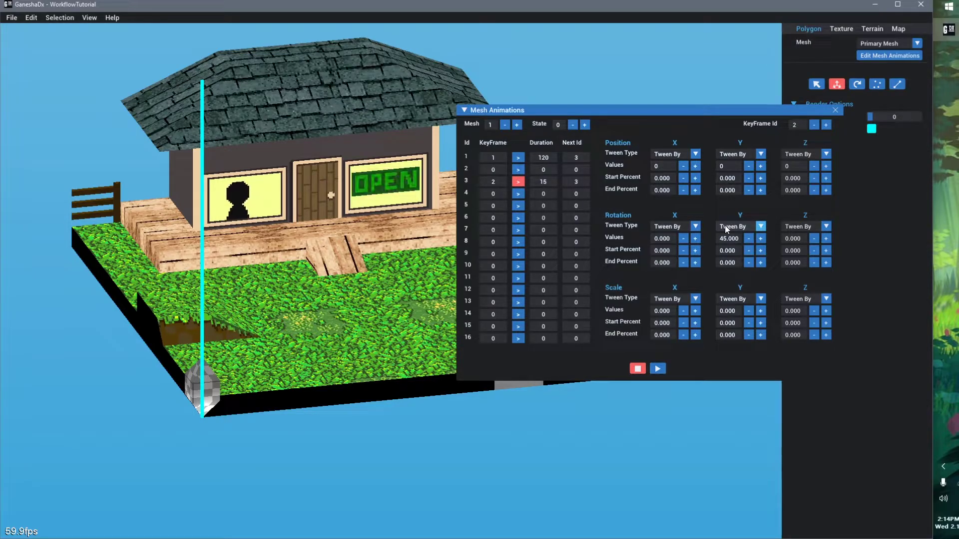
pyautogui.click(518, 157)
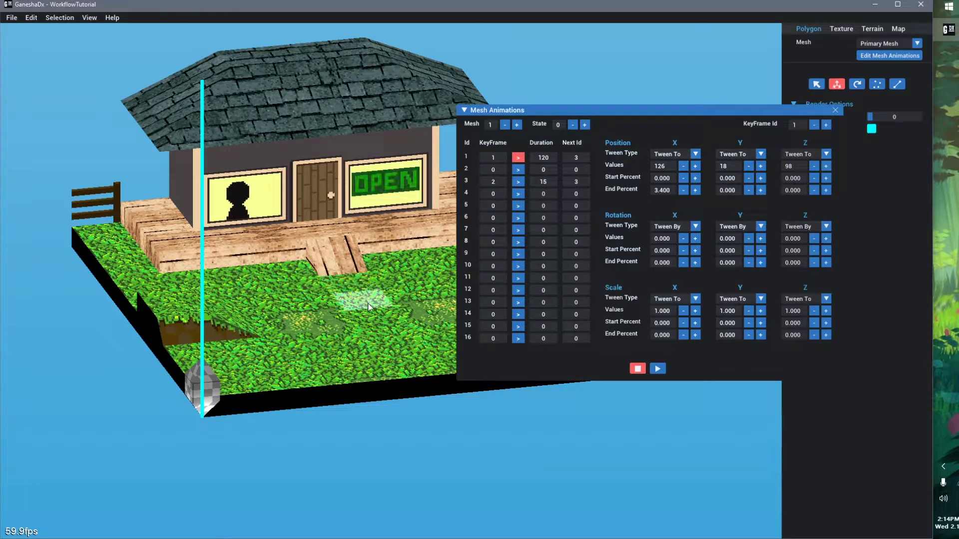
# Compare the tween settings of keyframes 2 and 1, and play the mesh animation
pyautogui.click(517, 181)
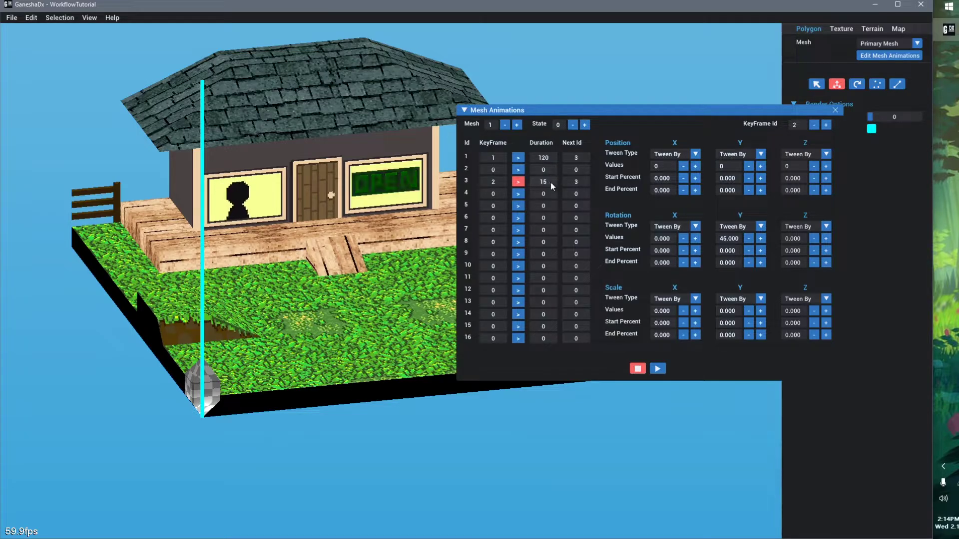
pyautogui.click(518, 157)
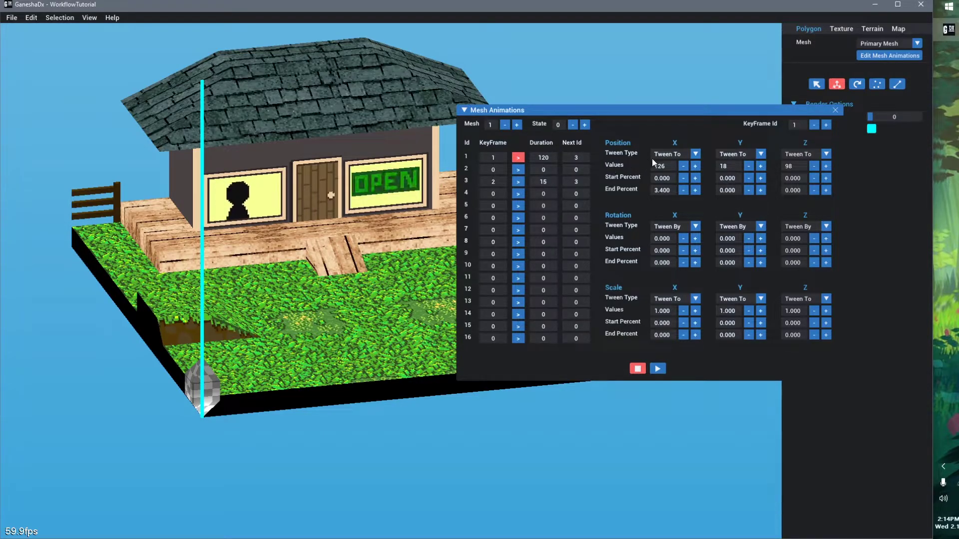
pyautogui.click(656, 370)
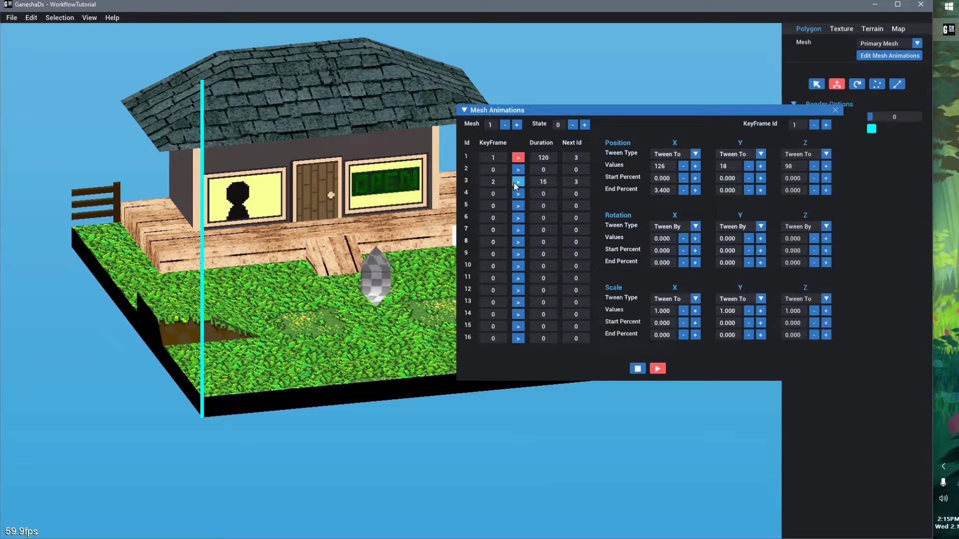
# Assign keyframe 3 to frame row 5 and open that keyframe's settings
pyautogui.click(499, 205)
pyautogui.write('3')
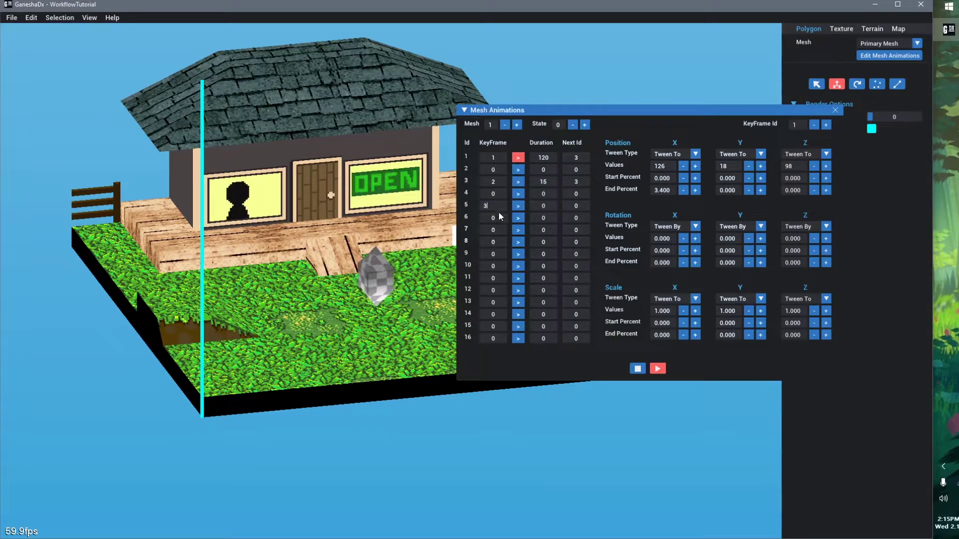
pyautogui.press('Return')
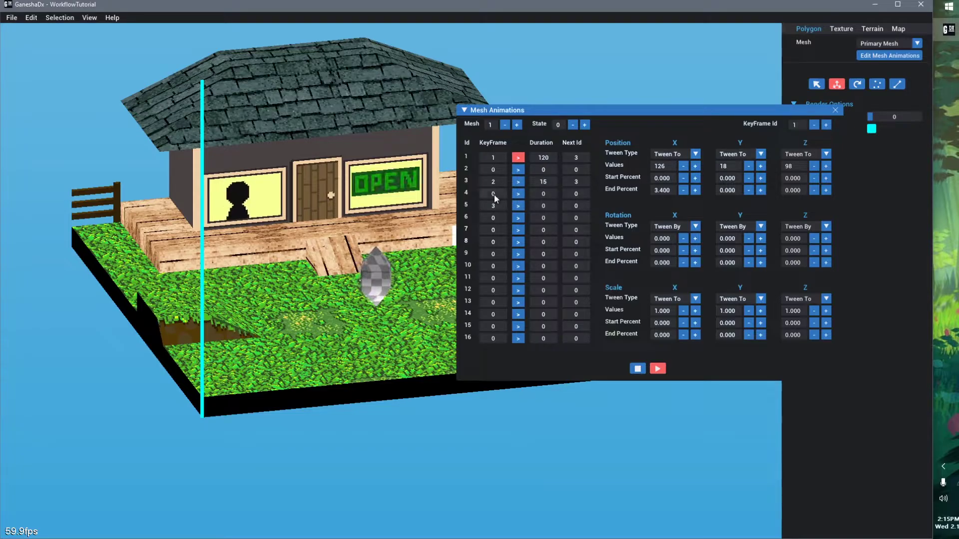
pyautogui.click(518, 206)
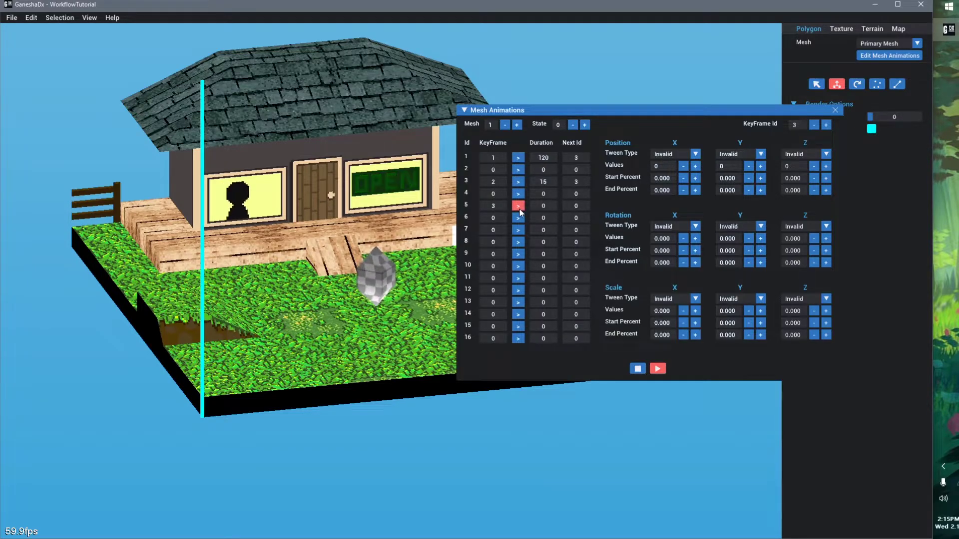
# Set keyframe 3's position, rotation and scale tween types to Tween To on all three axes
pyautogui.click(696, 155)
pyautogui.click(685, 167)
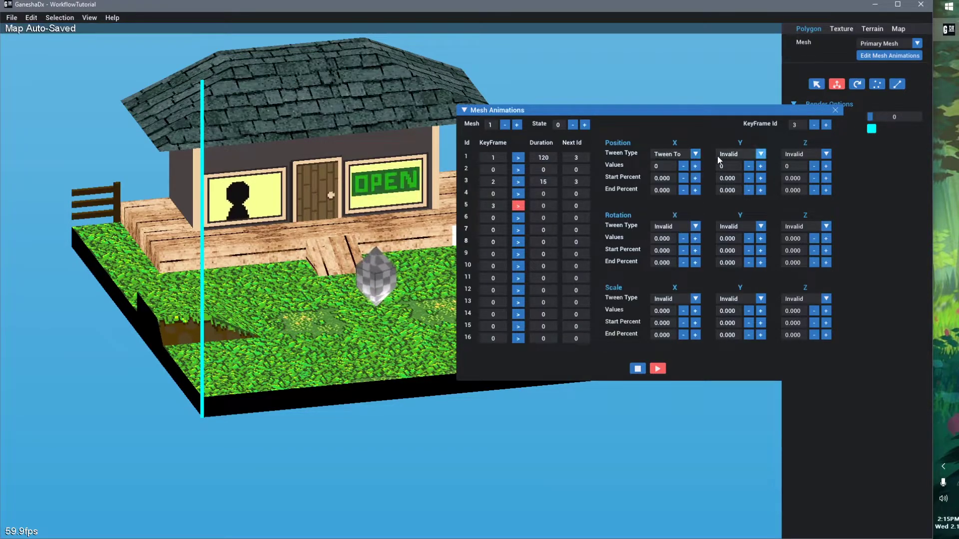
pyautogui.click(735, 155)
pyautogui.click(739, 166)
pyautogui.click(802, 155)
pyautogui.click(802, 167)
pyautogui.click(675, 227)
pyautogui.click(676, 239)
pyautogui.click(739, 227)
pyautogui.click(739, 240)
pyautogui.click(802, 227)
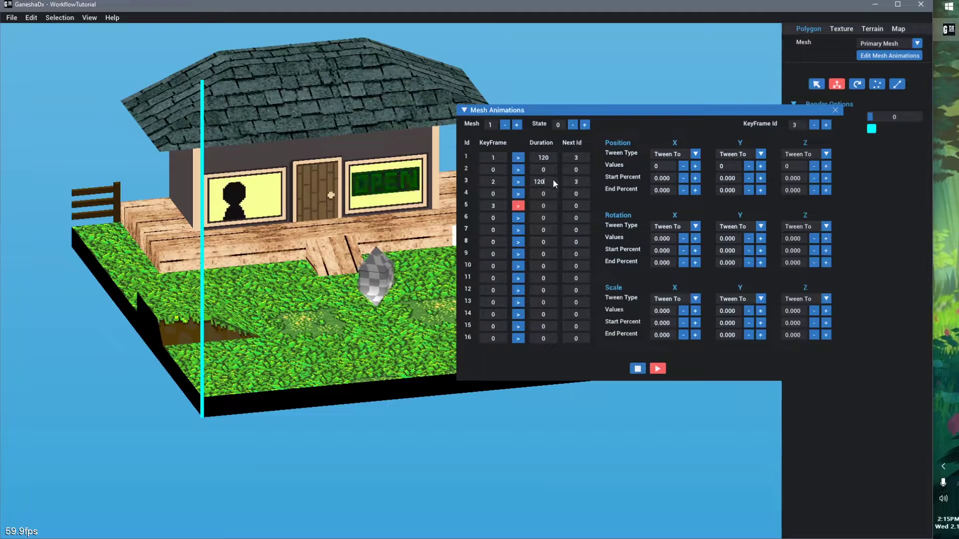
# Set row 3's duration to 120 and next ID to 5, set row 5's next ID to 1, and play the animation from a clearer angle
pyautogui.click(580, 178)
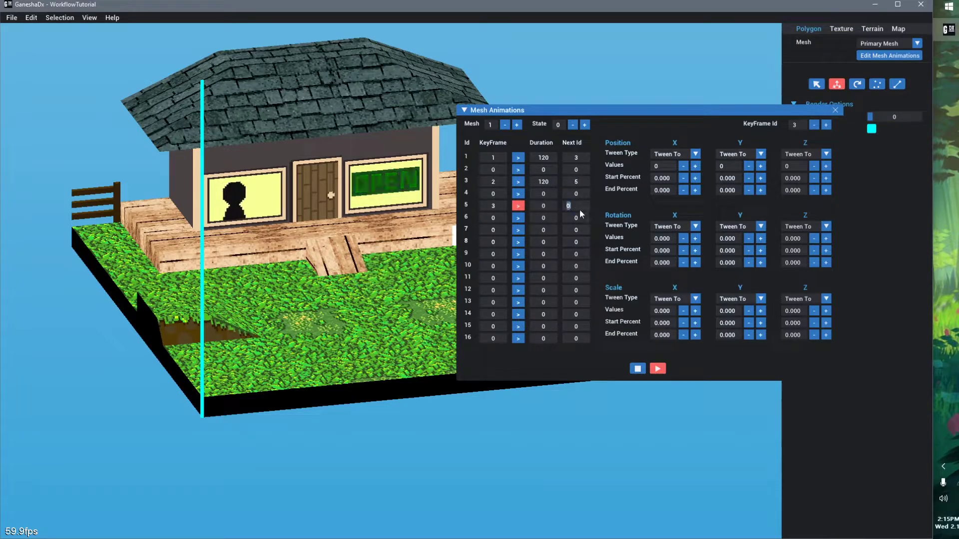
pyautogui.click(658, 369)
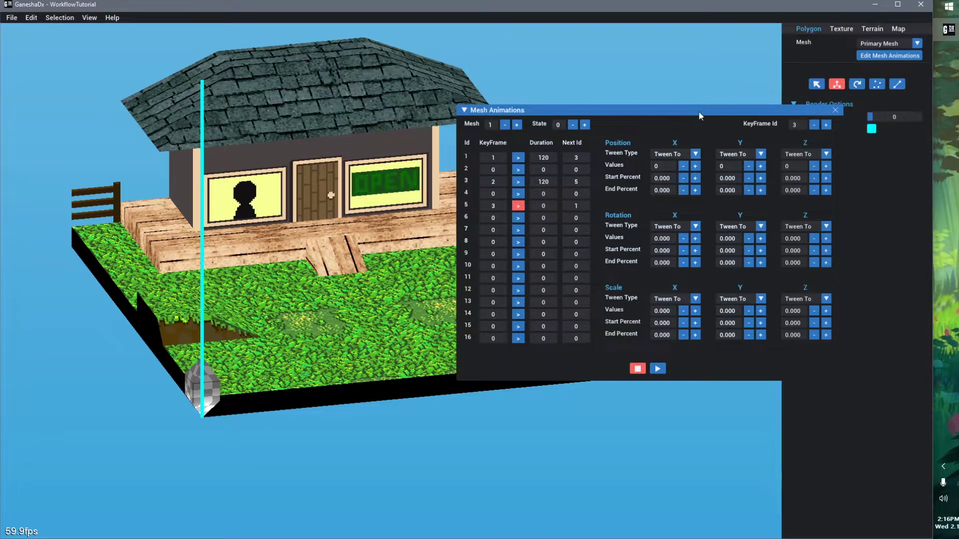
pyautogui.moveTo(699, 112); pyautogui.dragTo(778, 91)
pyautogui.moveTo(360, 442); pyautogui.dragTo(360, 465, button='right')
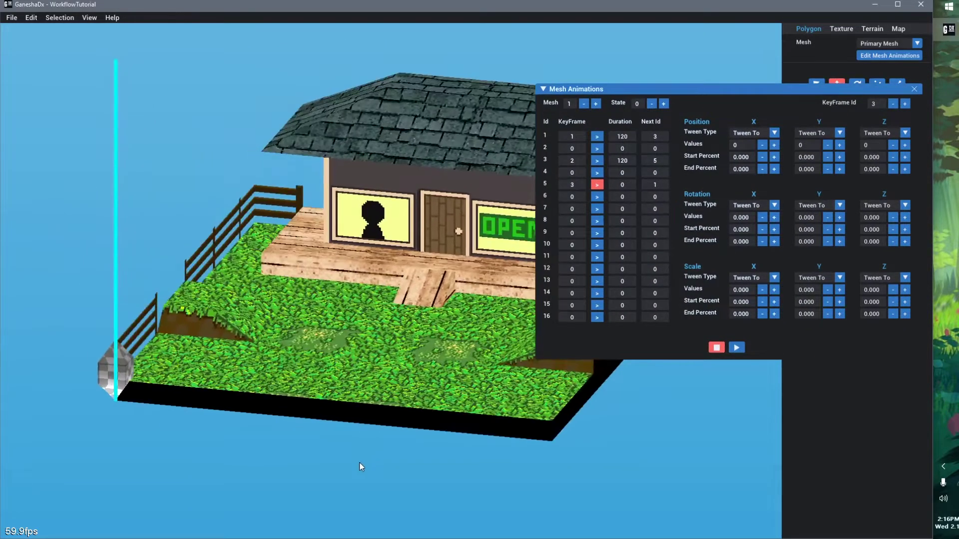
pyautogui.click(736, 347)
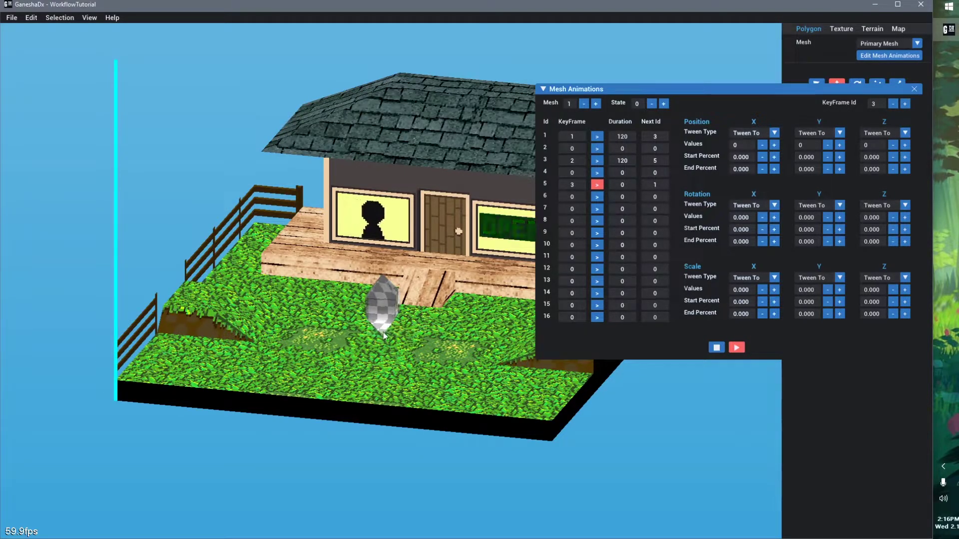
# With the animation stopped, set row 5's duration to 120 and play it again
pyautogui.click(717, 348)
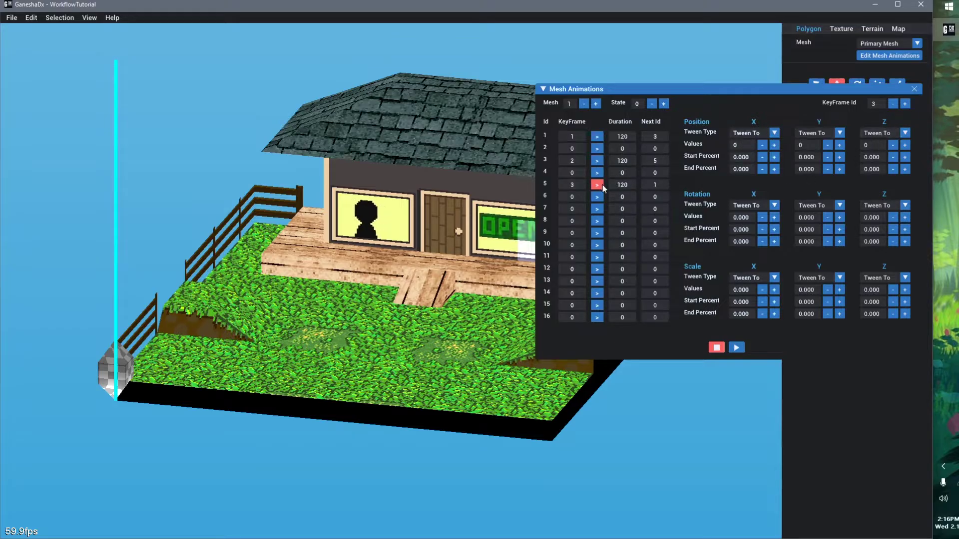
pyautogui.click(736, 348)
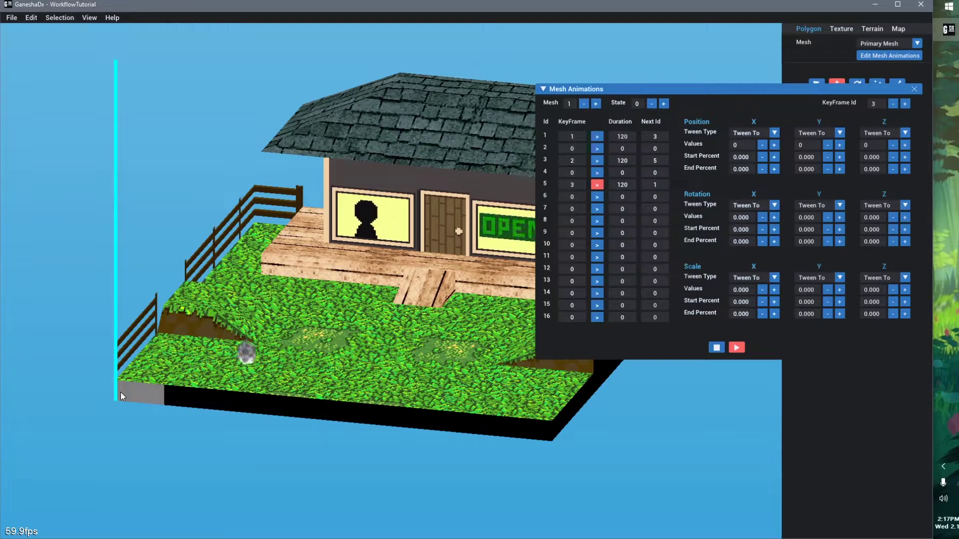
# Set keyframe 1's position end percent to 100 on the X, Y and Z axes
pyautogui.click(597, 136)
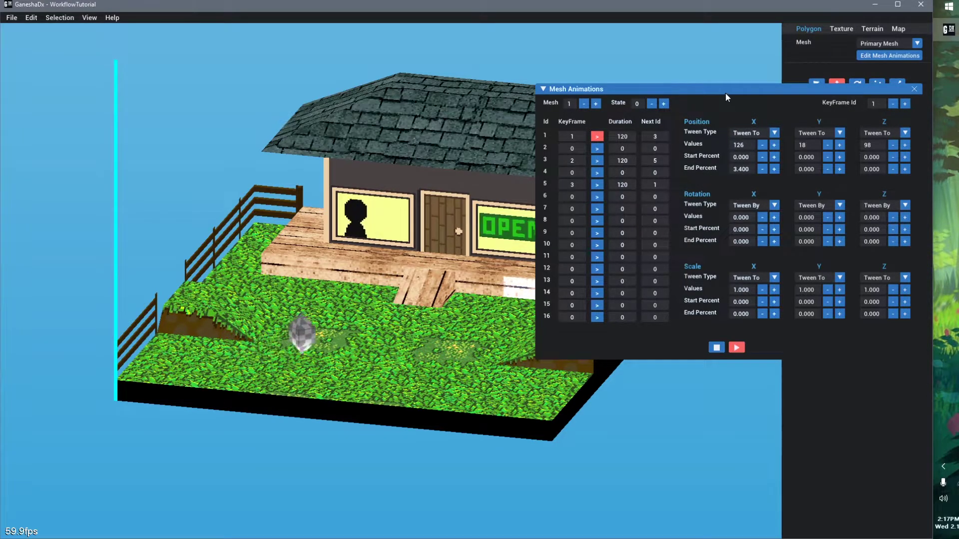
pyautogui.moveTo(725, 92); pyautogui.dragTo(594, 109)
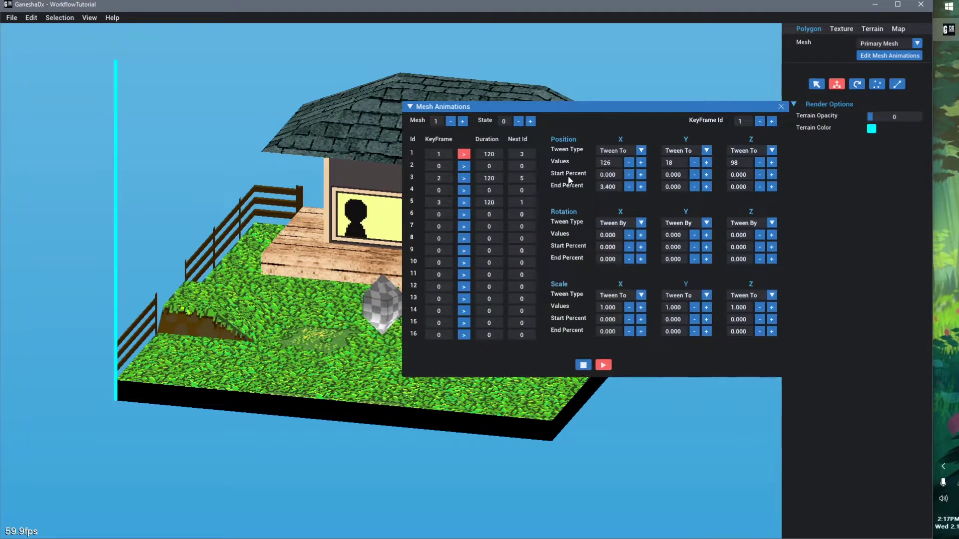
pyautogui.click(608, 186)
pyautogui.write('100')
pyautogui.press('Tab')
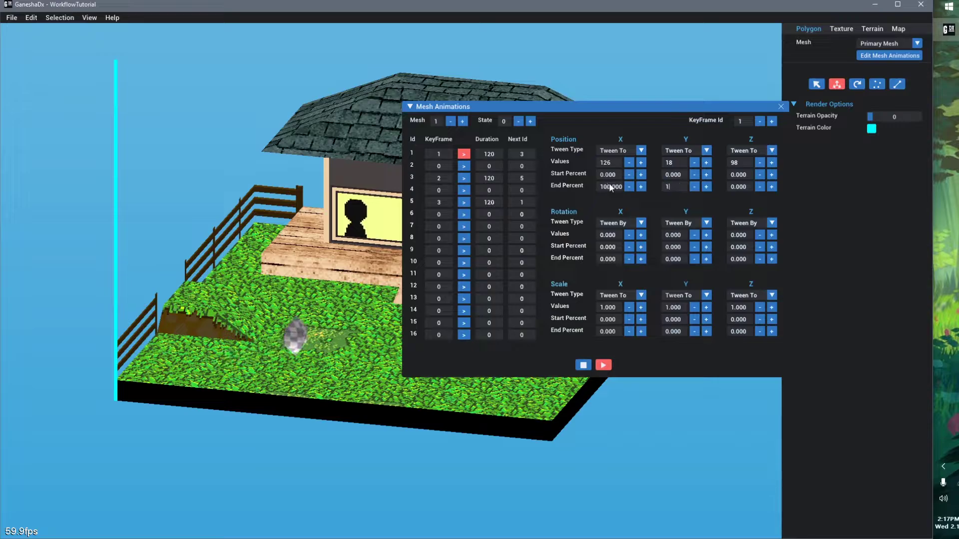
pyautogui.write('100')
pyautogui.press('Tab')
pyautogui.write('100')
pyautogui.press('Return')
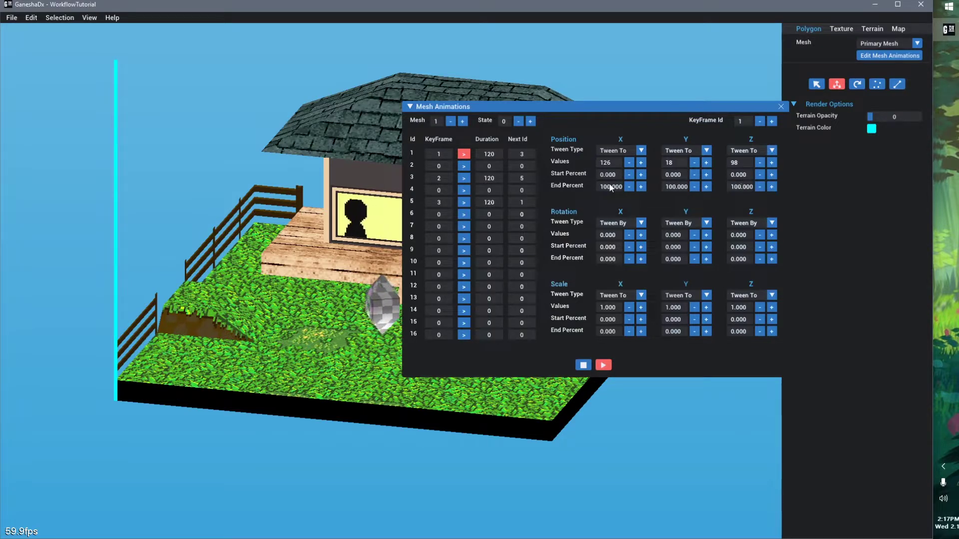
# Set keyframe 1's rotation end percent to 100 on all three axes
pyautogui.click(617, 260)
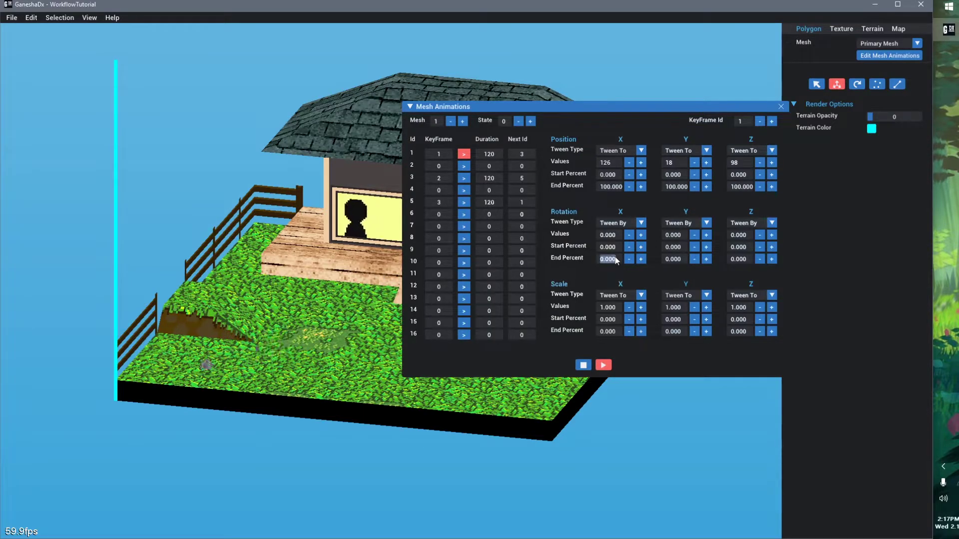
pyautogui.write('100')
pyautogui.press('Tab')
pyautogui.write('100')
pyautogui.press('Tab')
pyautogui.write('100')
# Set keyframe 1's scale end percent to 100 on all three axes
pyautogui.click(618, 331)
pyautogui.write('100')
pyautogui.press('Tab')
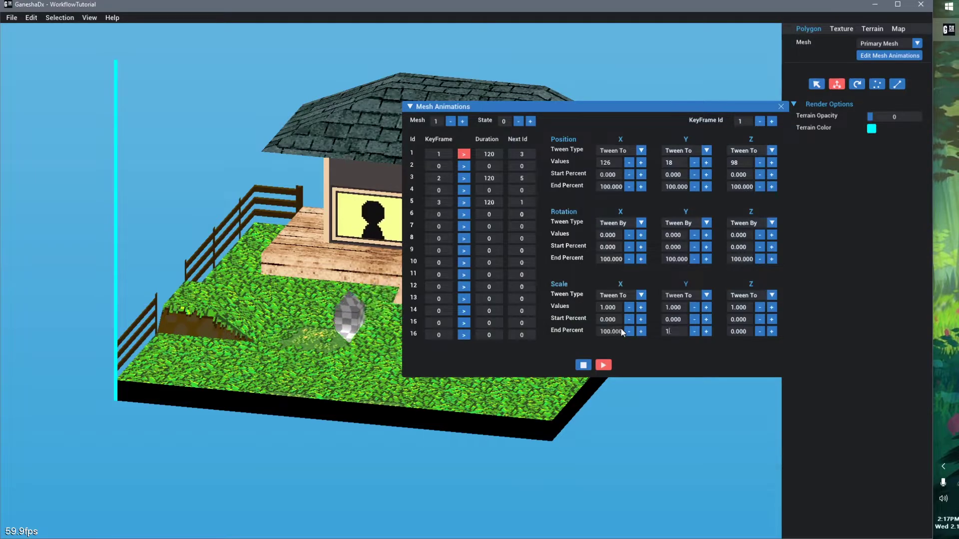
pyautogui.write('100')
pyautogui.press('Tab')
pyautogui.write('100')
pyautogui.press('Tab')
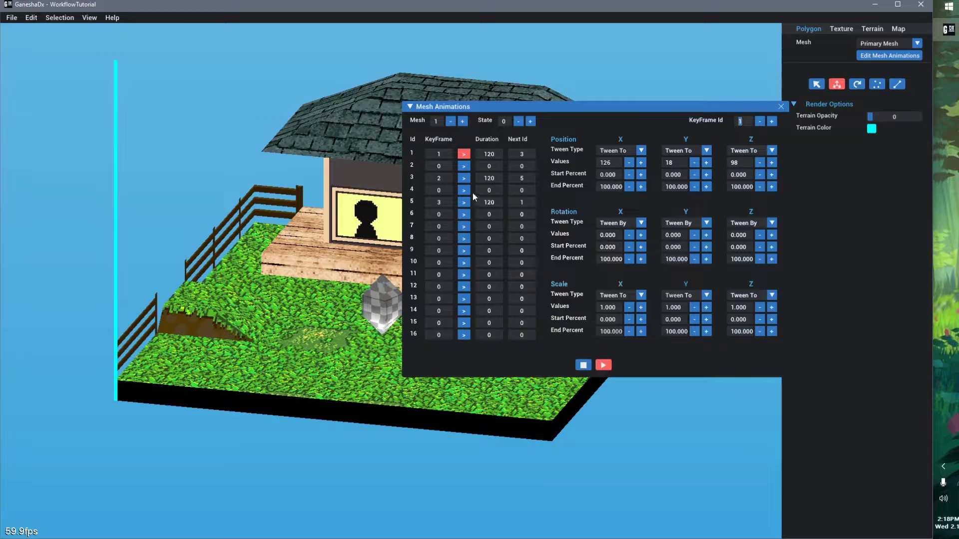
# Set keyframe 2's position end percent to 100 on the X, Y and Z axes
pyautogui.click(463, 177)
pyautogui.click(607, 187)
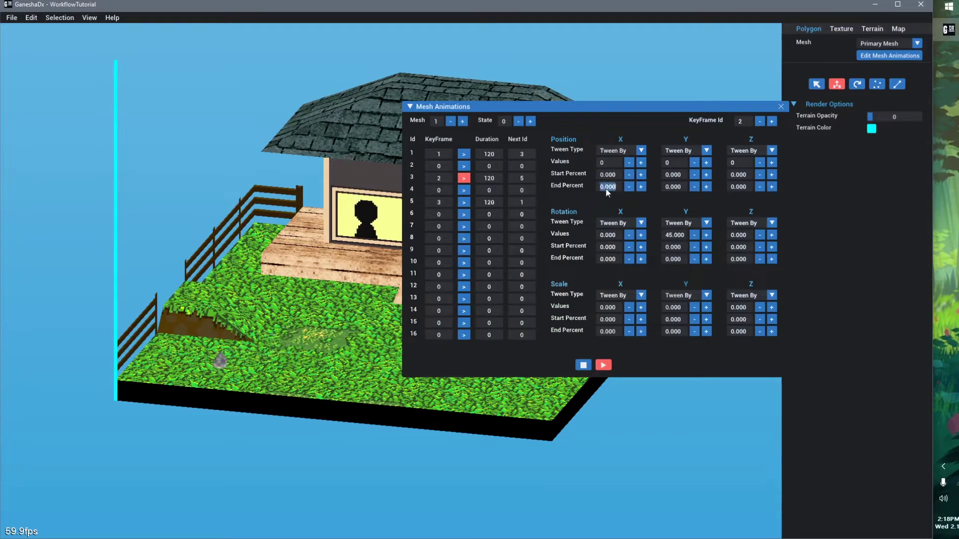
pyautogui.write('100')
pyautogui.press('Tab')
pyautogui.write('100')
pyautogui.press('Tab')
pyautogui.write('100')
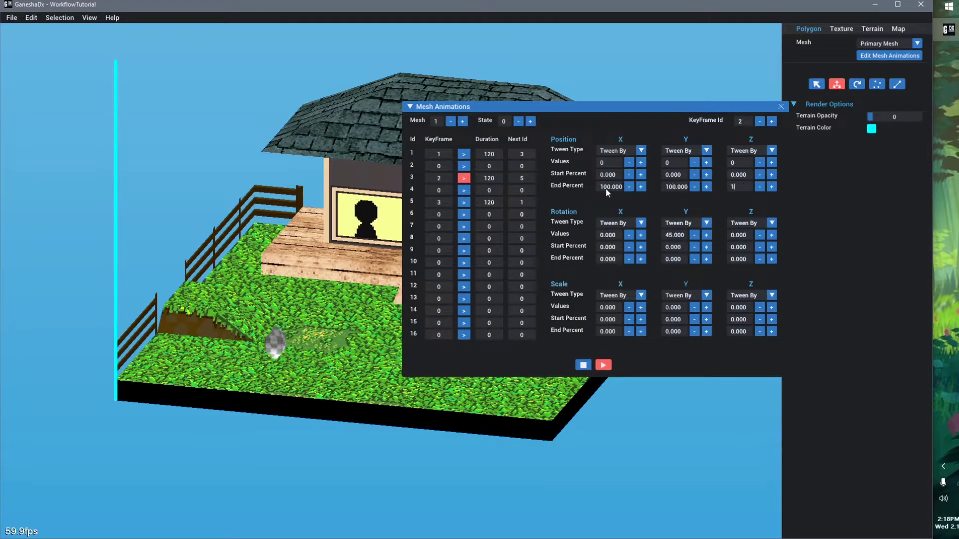
# Set keyframe 2's rotation end percent to 100 on all three axes
pyautogui.press('Tab')
pyautogui.press('Tab')
pyautogui.press('Tab')
pyautogui.press('Tab')
pyautogui.press('Tab')
pyautogui.press('Tab')
pyautogui.press('Tab')
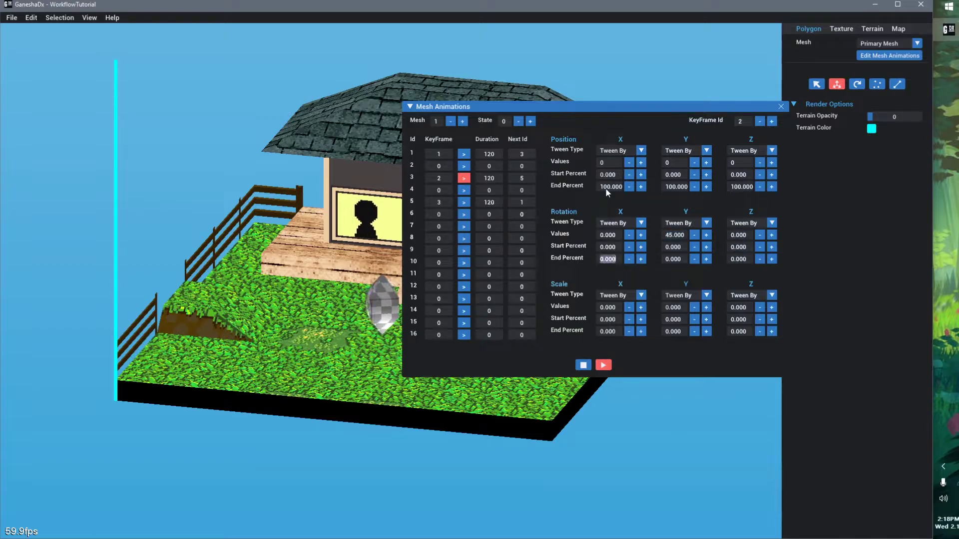
pyautogui.write('100')
pyautogui.press('Tab')
pyautogui.write('100')
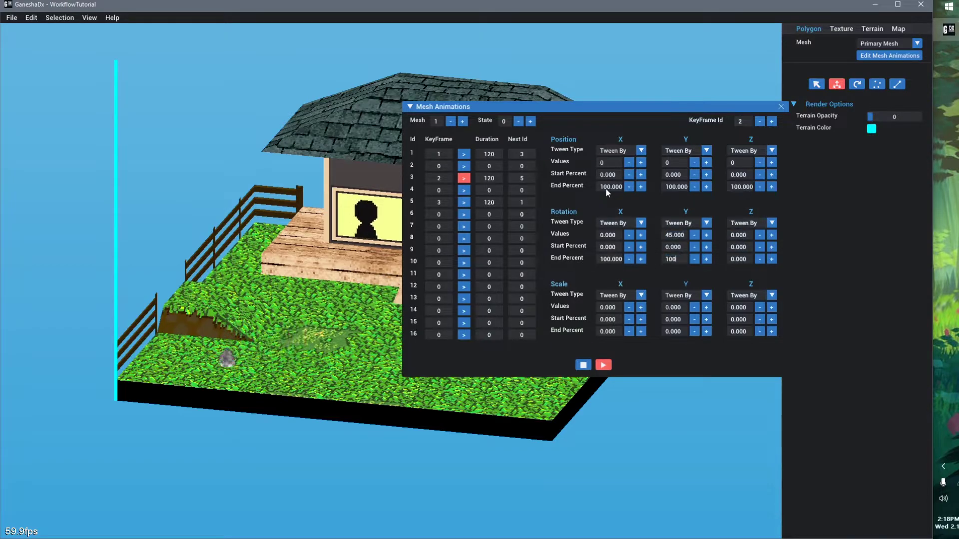
pyautogui.press('Tab')
pyautogui.write('100')
# Set keyframe 2's scale end percent to 100 on all three axes
pyautogui.press('Tab')
pyautogui.press('Tab')
pyautogui.press('Tab')
pyautogui.press('Tab')
pyautogui.press('Tab')
pyautogui.press('Tab')
pyautogui.press('Tab')
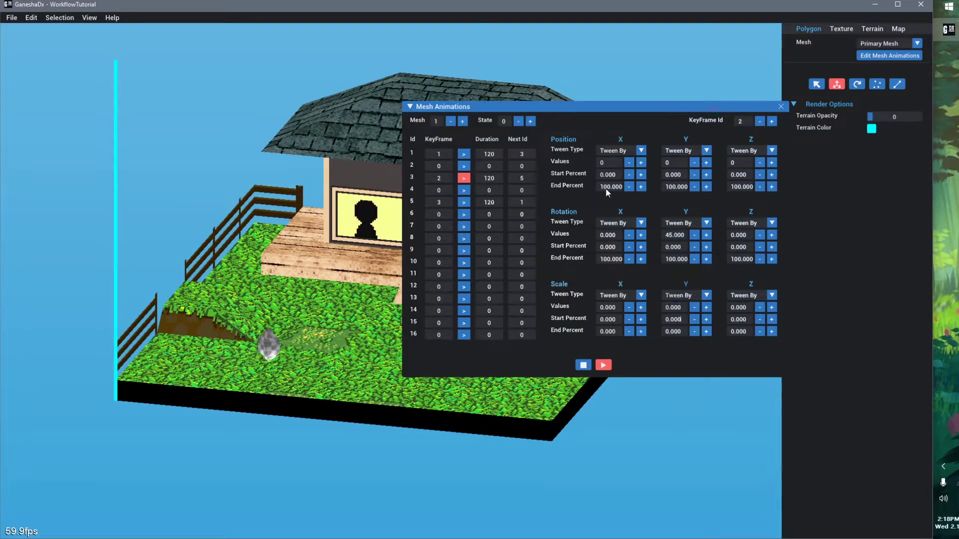
pyautogui.write('100')
pyautogui.press('Tab')
pyautogui.write('1')
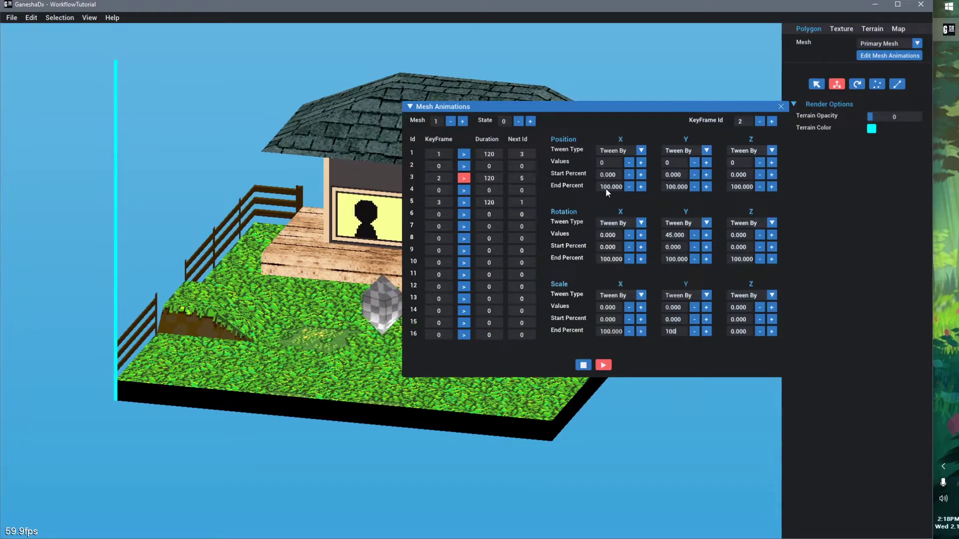
pyautogui.press('Tab')
pyautogui.write('100')
pyautogui.press('Tab')
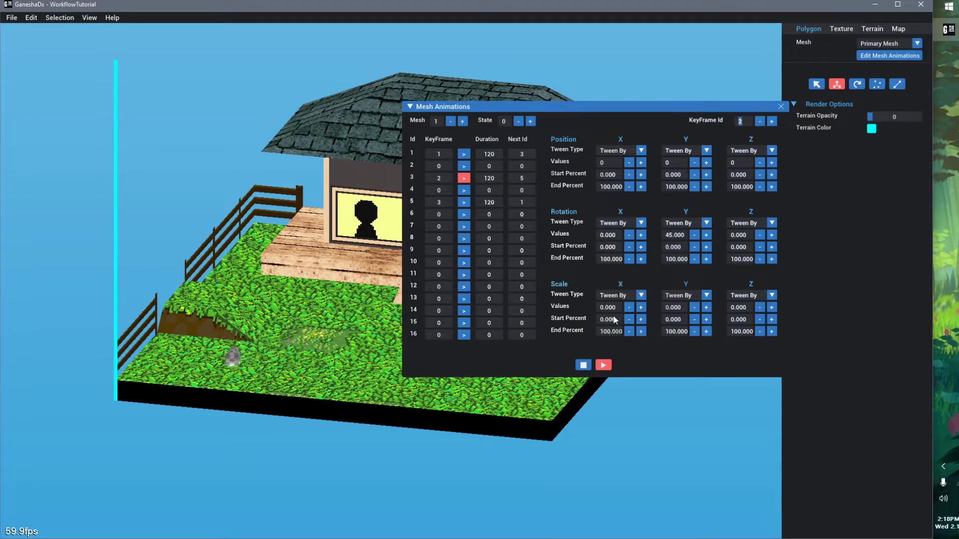
# Set keyframe 3's position, rotation and scale end percents to 100 on all three axes
pyautogui.click(463, 202)
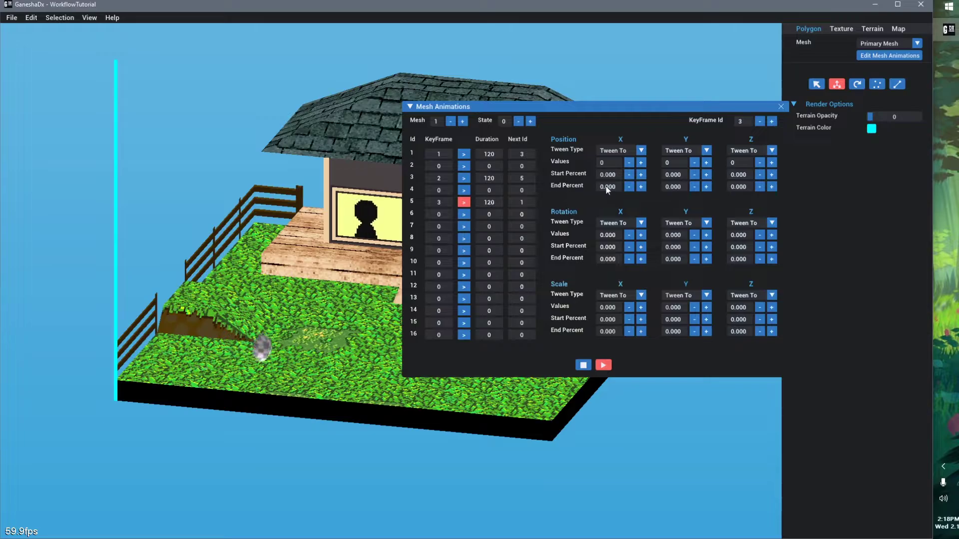
pyautogui.click(606, 187)
pyautogui.write('100\t100\t100\t100\t100\t100\t100\t100\t1')
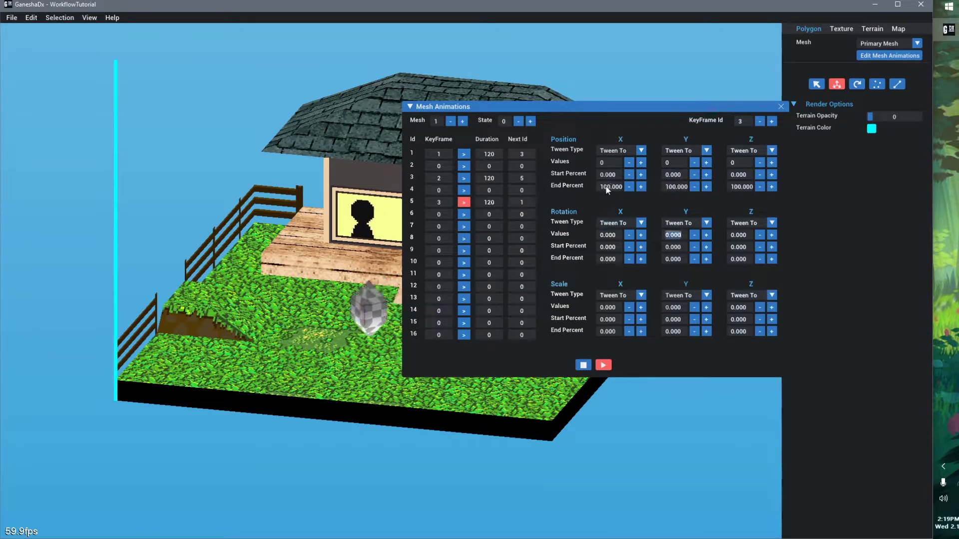
pyautogui.write('00')
pyautogui.press('Tab')
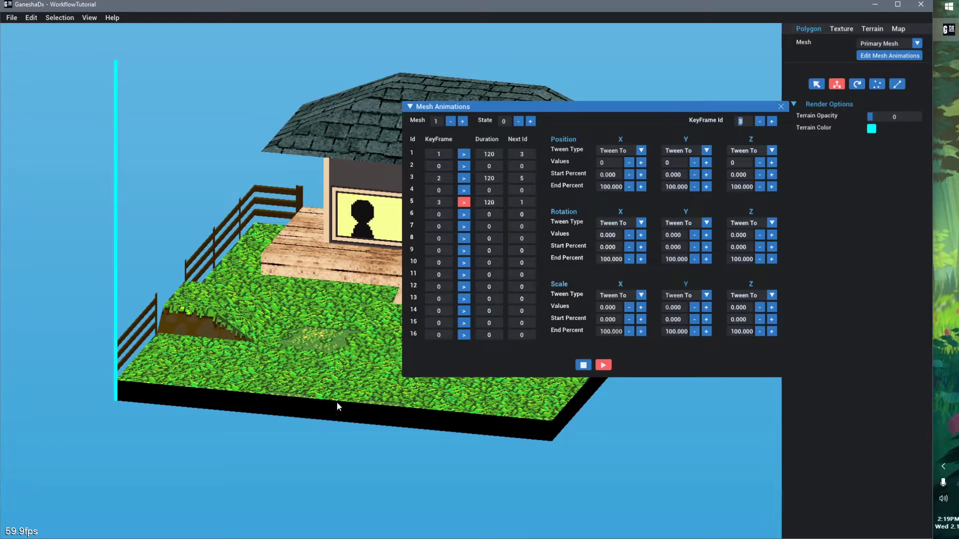
# Set keyframe 3's X position start percent to 50
pyautogui.click(346, 418)
pyautogui.moveTo(358, 433); pyautogui.dragTo(289, 387, button='middle')
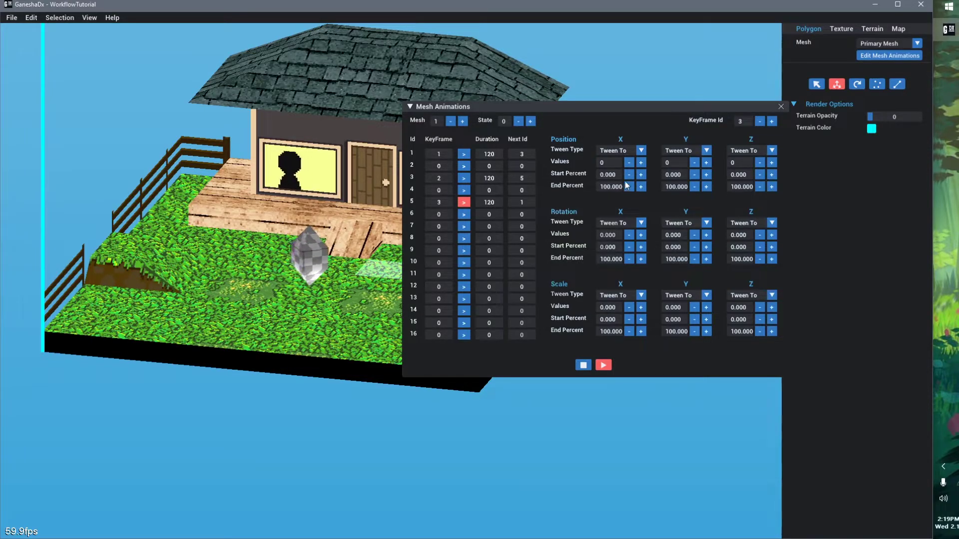
pyautogui.doubleClick(605, 172)
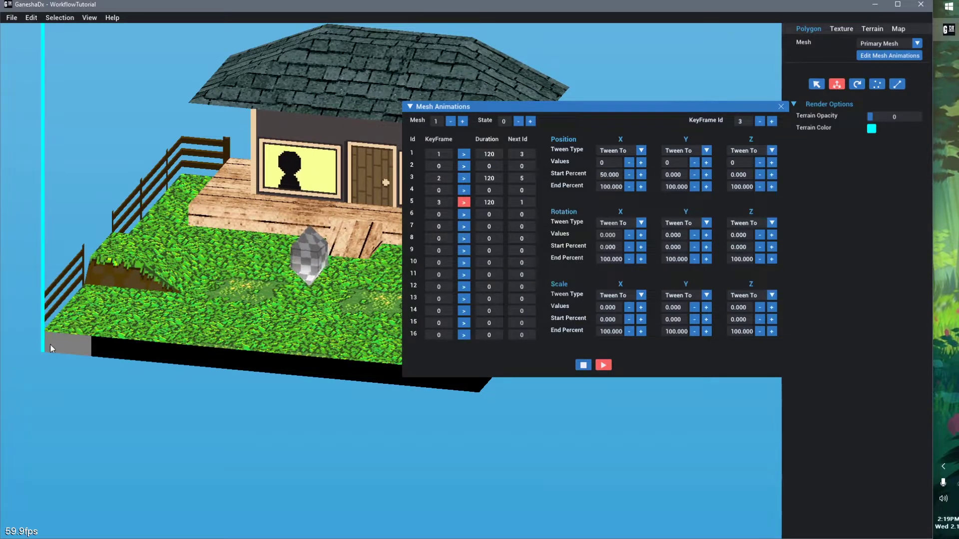
# Choose Animated Mesh 1 as the mesh and isolate it in the viewport
pyautogui.click(894, 44)
pyautogui.click(896, 62)
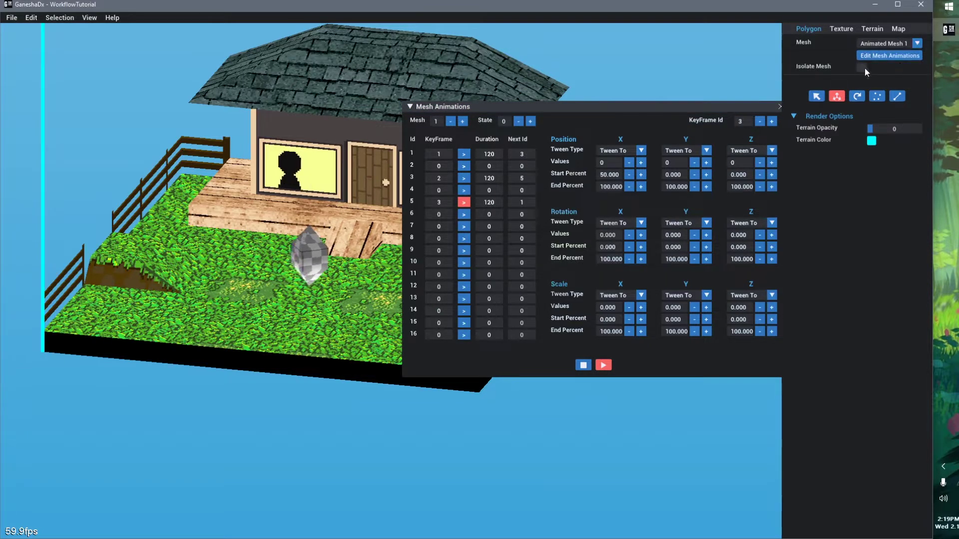
pyautogui.click(862, 67)
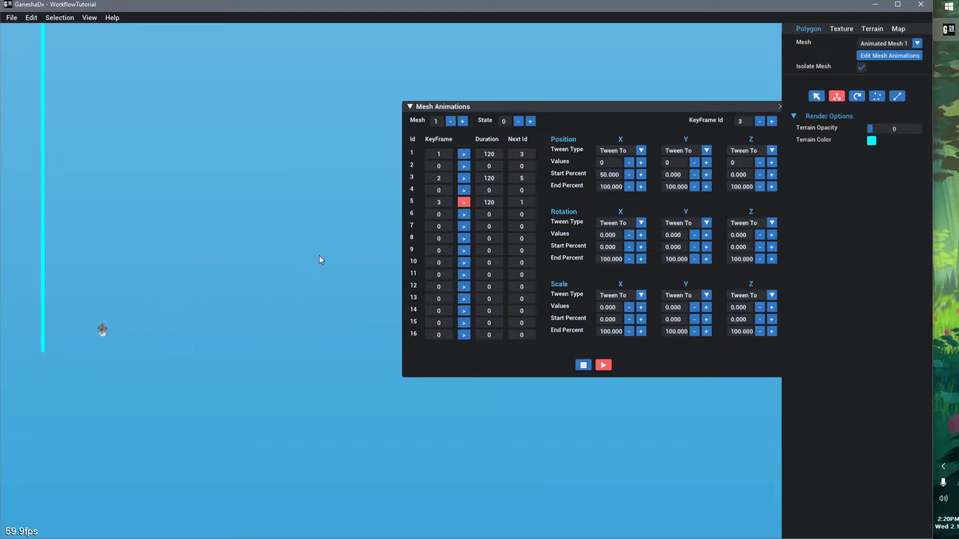
# Set keyframe 3's X position start percent to 0 and its X position end percent to 50
pyautogui.click(612, 175)
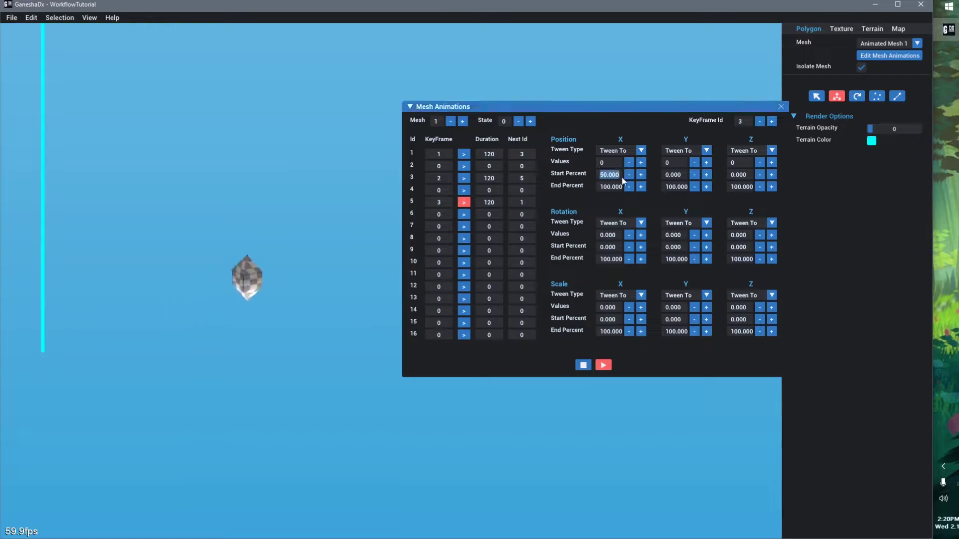
pyautogui.write('0')
pyautogui.click(615, 187)
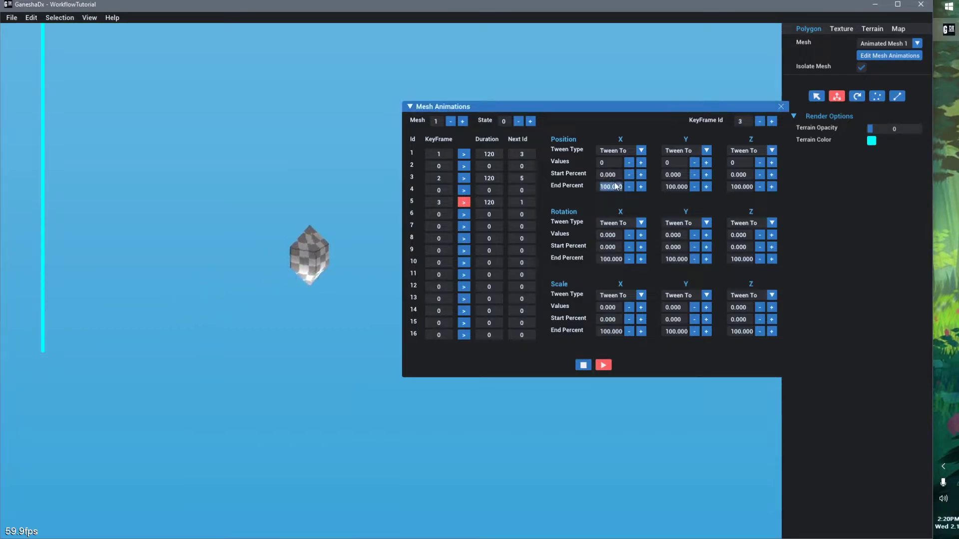
pyautogui.click(617, 186)
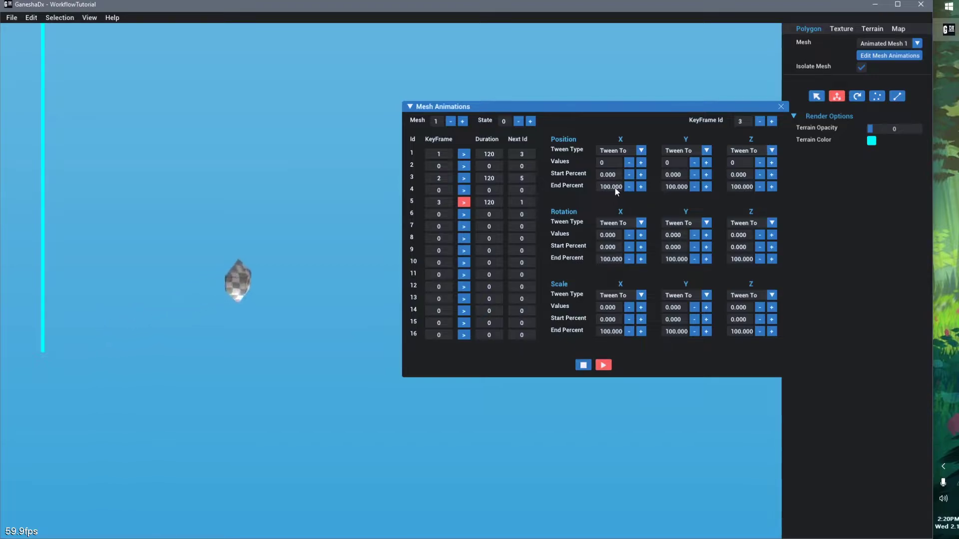
pyautogui.click(607, 188)
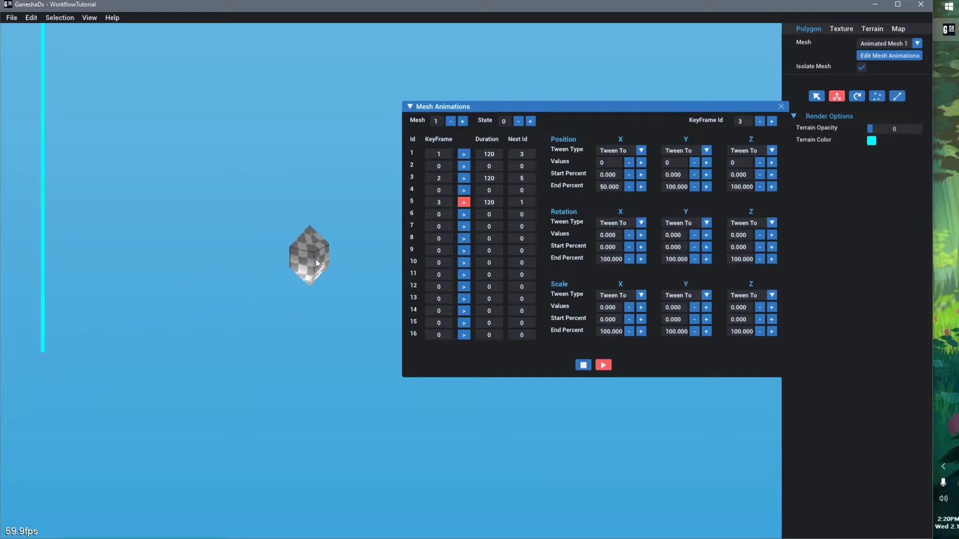
pyautogui.click(618, 188)
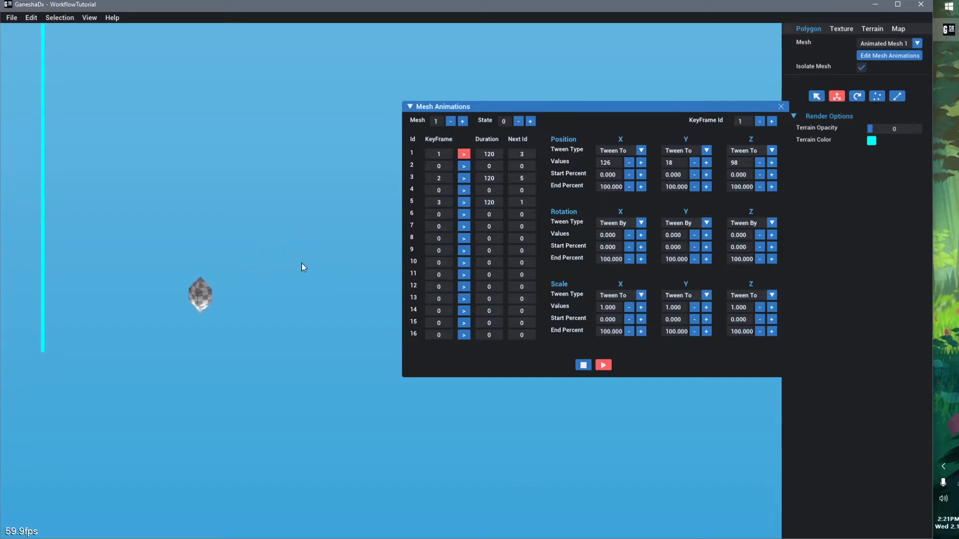
# Set the next id of row 3 to 3 so it loops on itself, and set keyframe 2's Y rotation value to 360
pyautogui.doubleClick(522, 179)
pyautogui.write('5')
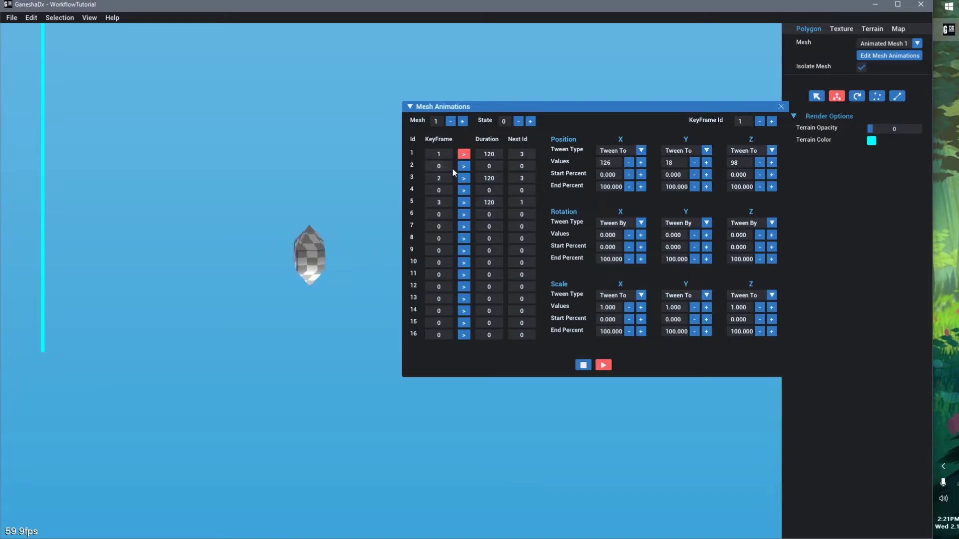
pyautogui.click(464, 179)
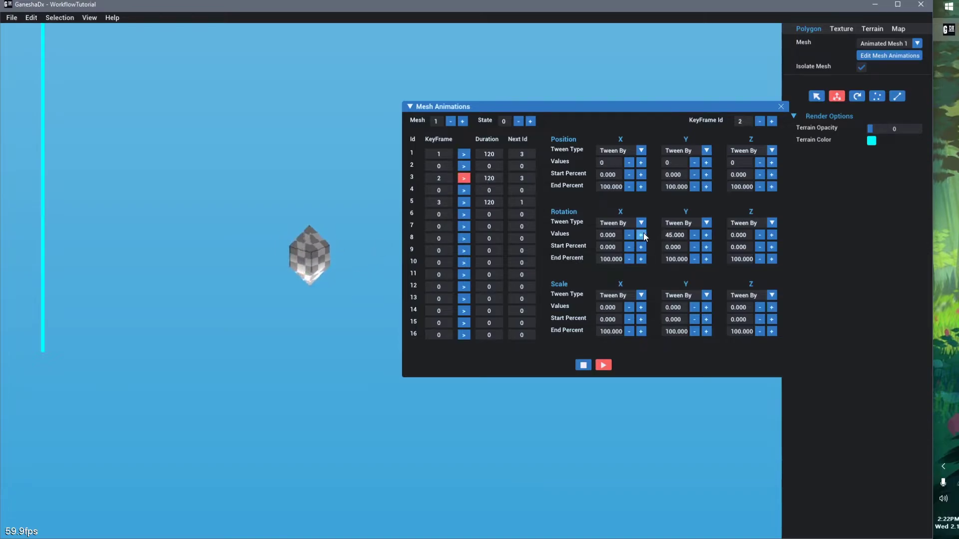
pyautogui.doubleClick(679, 236)
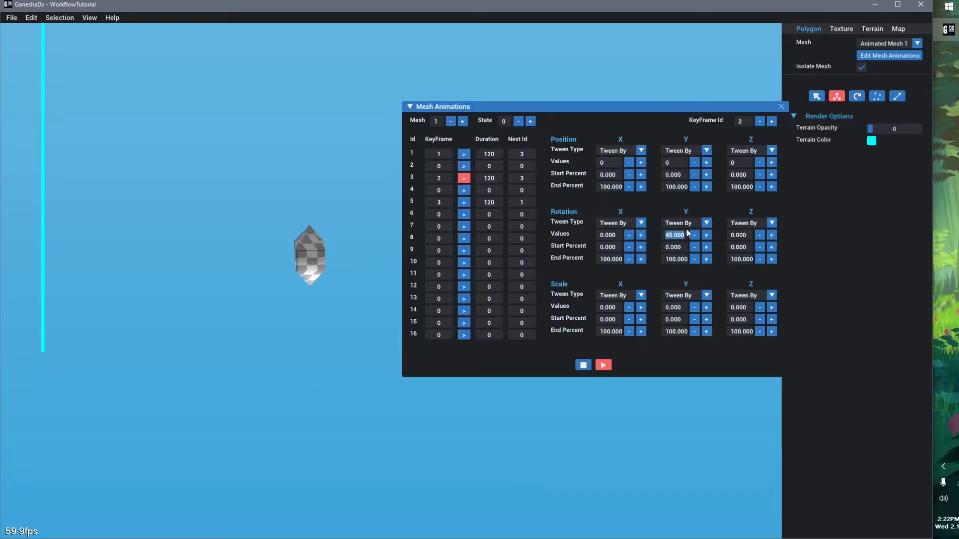
pyautogui.write('360')
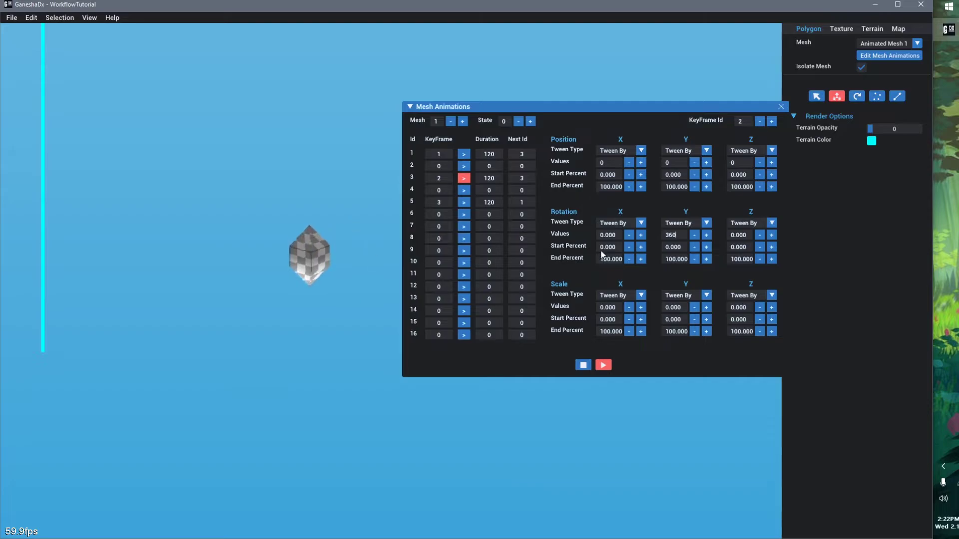
# Reverse the spin by setting keyframe 2's Y rotation value to -360
pyautogui.doubleClick(682, 235)
pyautogui.write('-360')
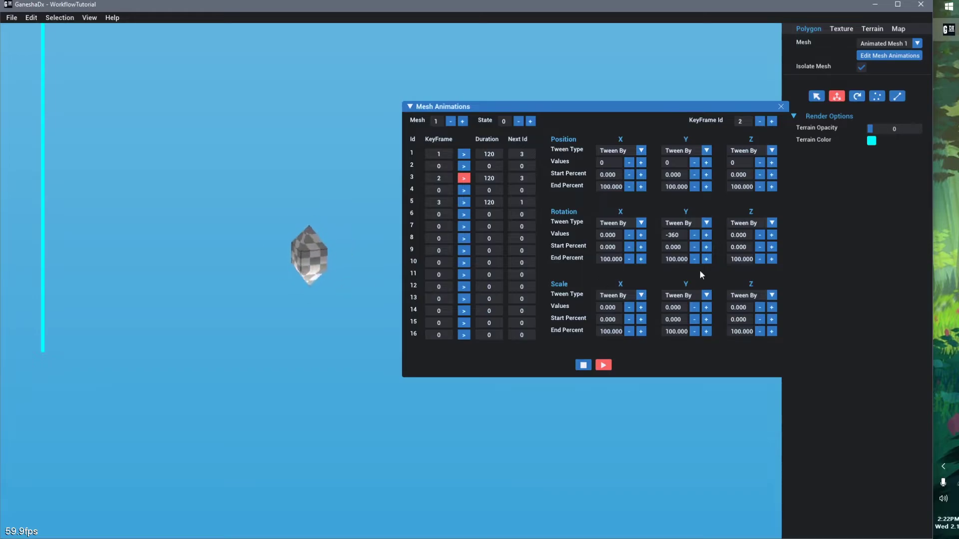
pyautogui.click(676, 246)
pyautogui.click(680, 237)
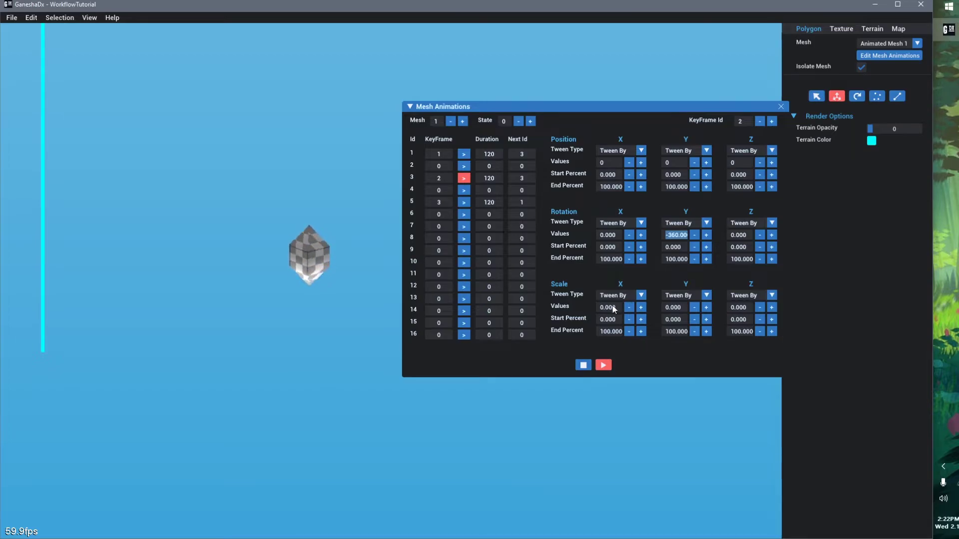
# Try a Y scale value of 1.1 on keyframe 2 and stop the animation playback
pyautogui.click(679, 307)
pyautogui.write('1.1')
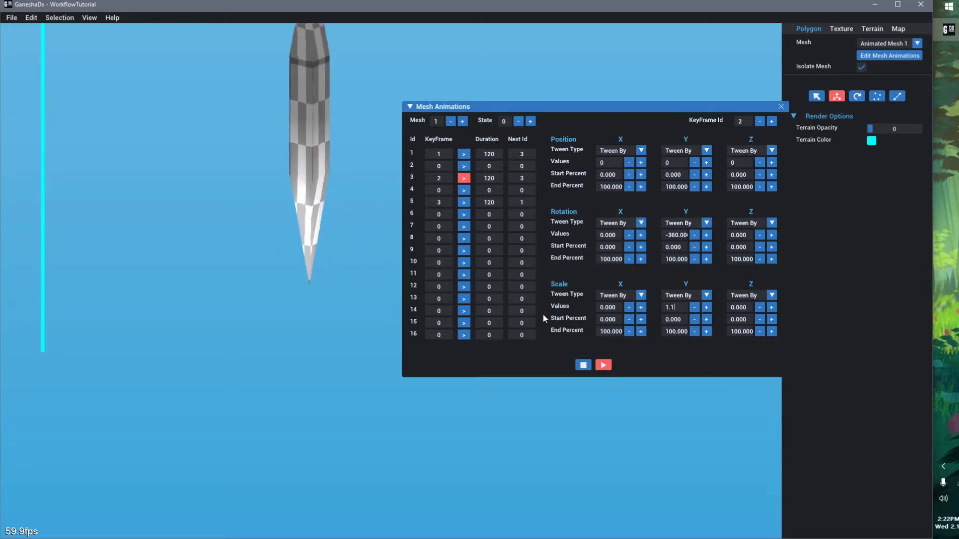
pyautogui.click(583, 365)
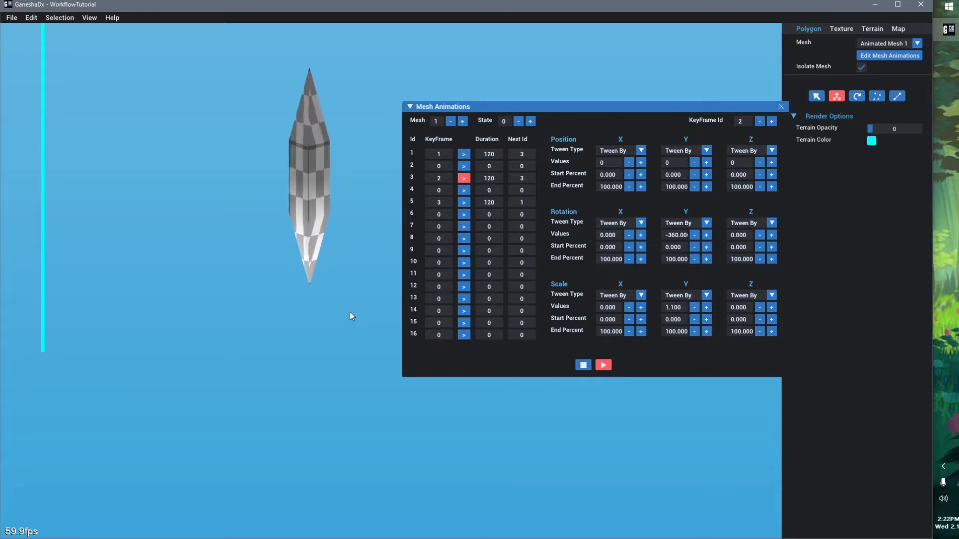
pyautogui.scroll(-4, 348, 300)
pyautogui.moveTo(347, 287); pyautogui.dragTo(272, 340, button='middle')
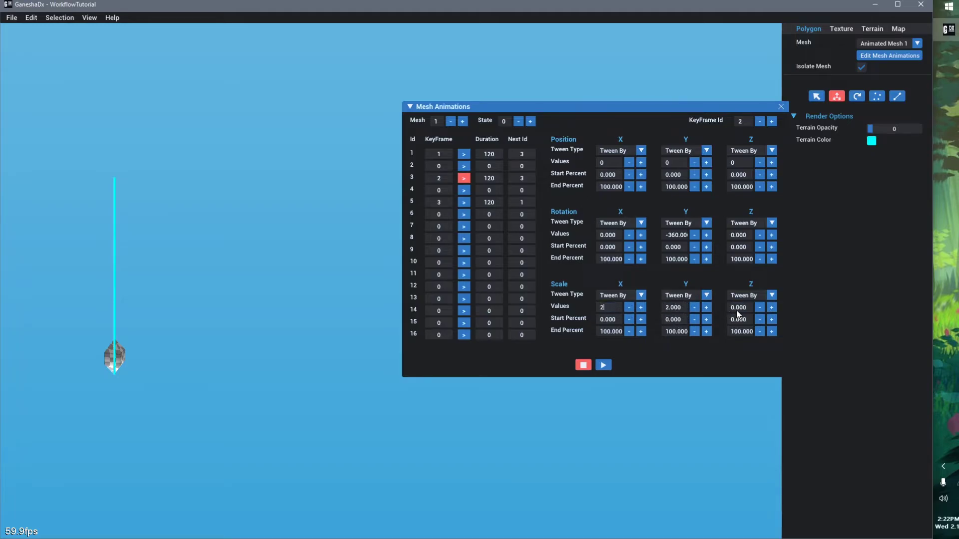
# Try a scale value of 1 on all three axes of keyframe 2, and stop the playback
pyautogui.press('Return')
pyautogui.click(607, 307)
pyautogui.write('1')
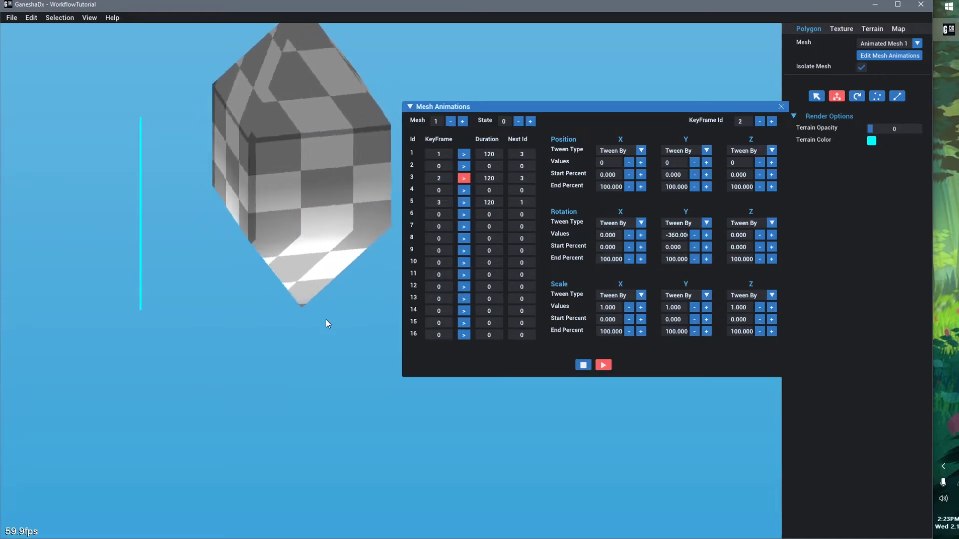
pyautogui.click(583, 365)
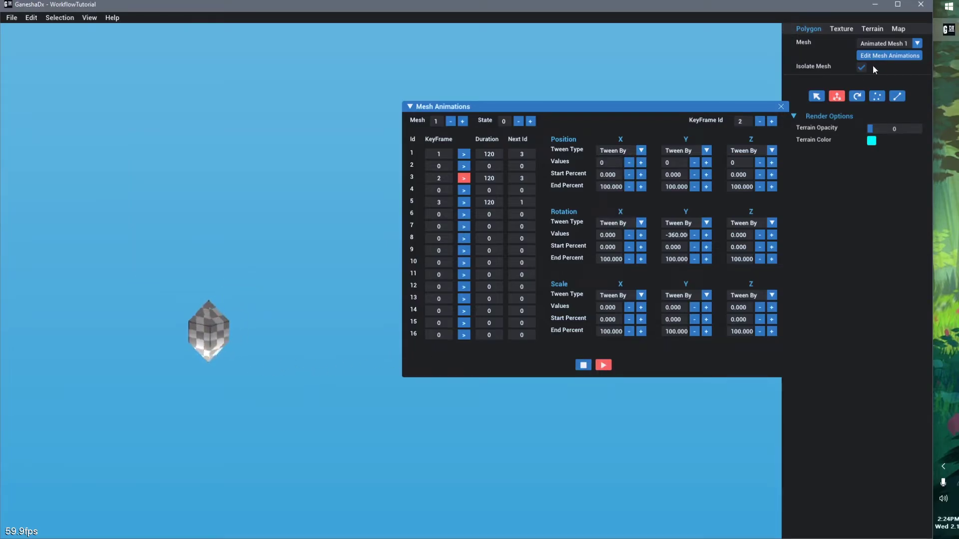
# Turn off mesh isolation and frame the gem closely within the full map
pyautogui.click(860, 67)
pyautogui.moveTo(165, 402); pyautogui.dragTo(525, 209, button='middle')
pyautogui.scroll(5, 319, 287)
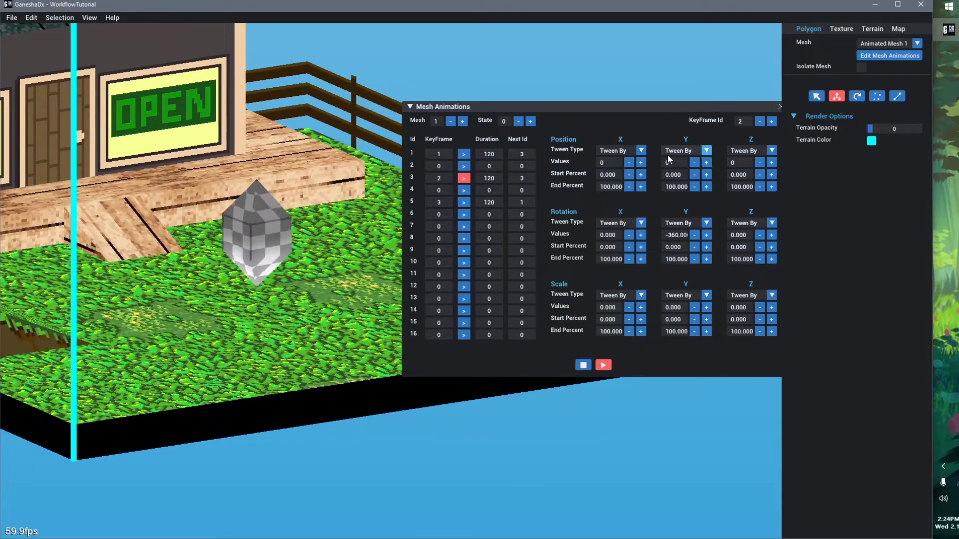
# Set keyframe 2's Y position tween type to Oscillate with a value of 3
pyautogui.click(673, 149)
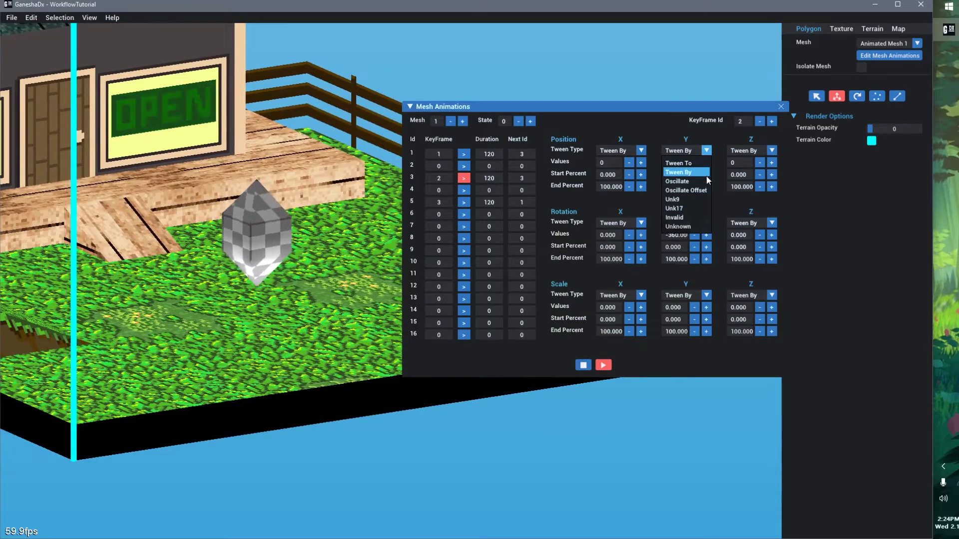
pyautogui.click(681, 181)
pyautogui.click(677, 161)
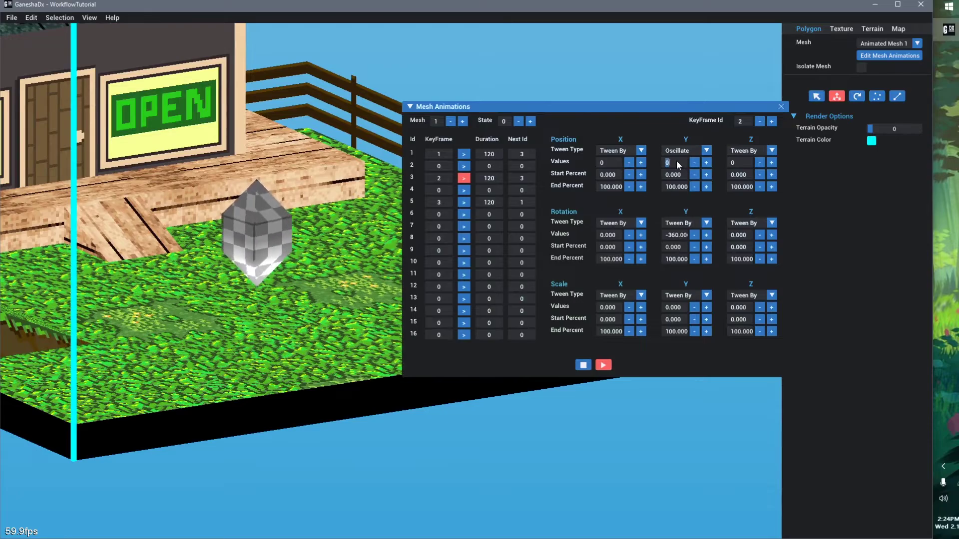
pyautogui.write('3')
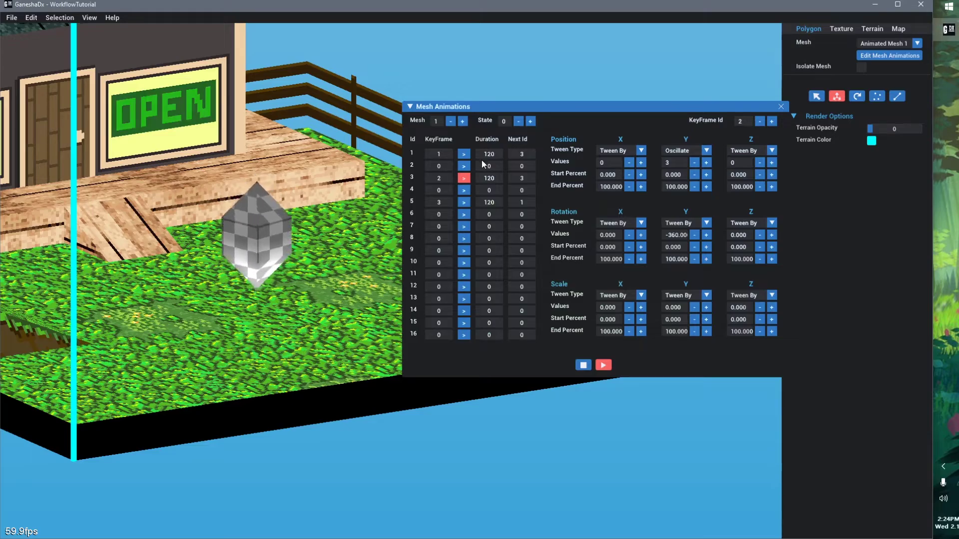
# Compare the settings of keyframes 1 and 2, and change keyframe 2's Y position tween type to Oscillate Offset
pyautogui.click(463, 154)
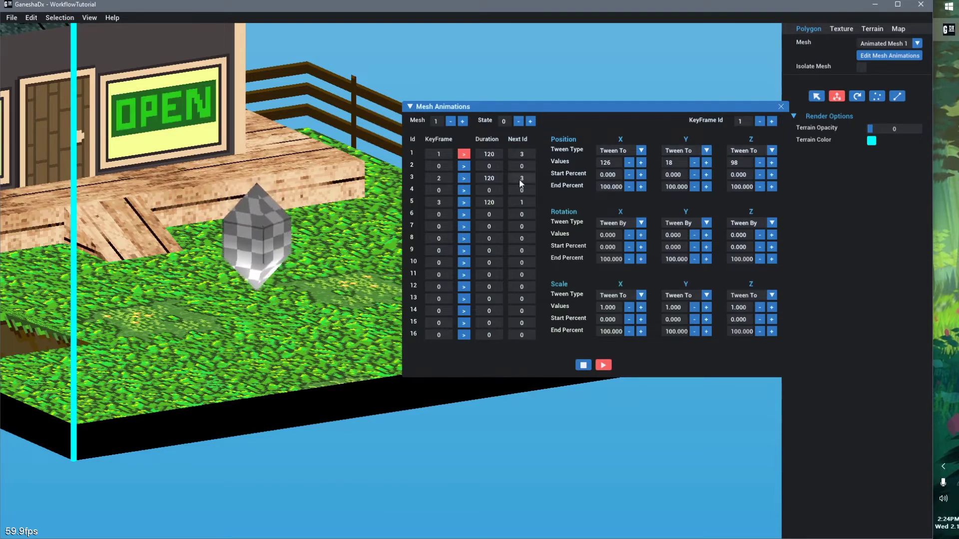
pyautogui.click(463, 178)
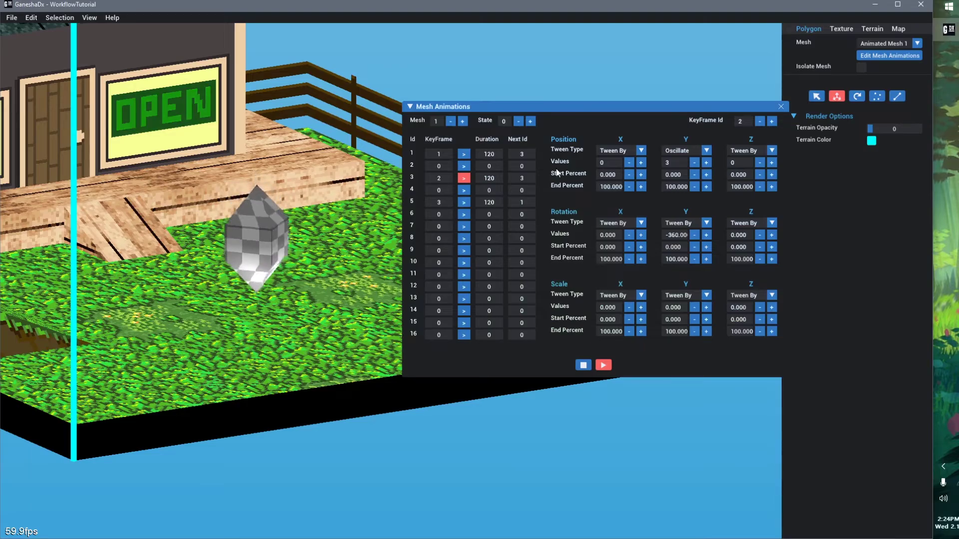
pyautogui.click(464, 154)
pyautogui.click(467, 178)
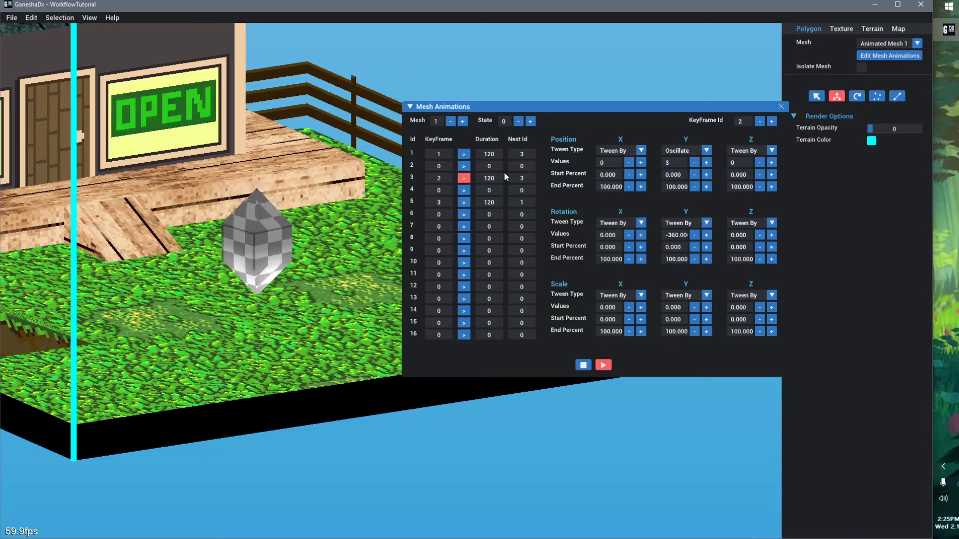
pyautogui.click(673, 151)
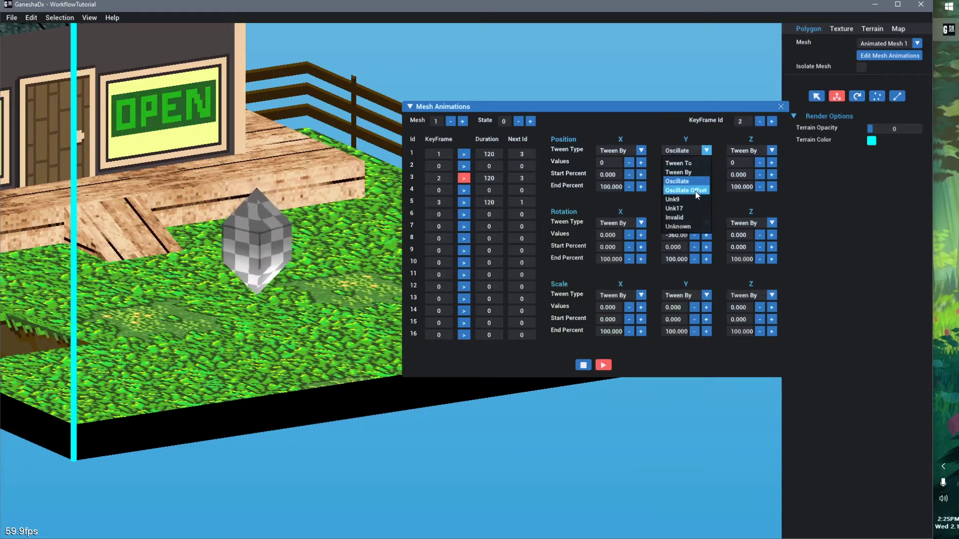
pyautogui.click(695, 191)
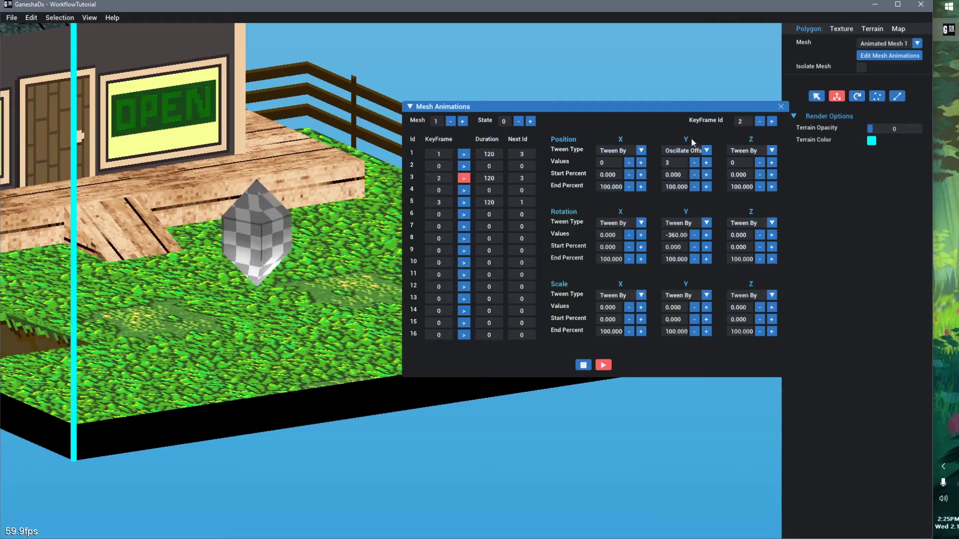